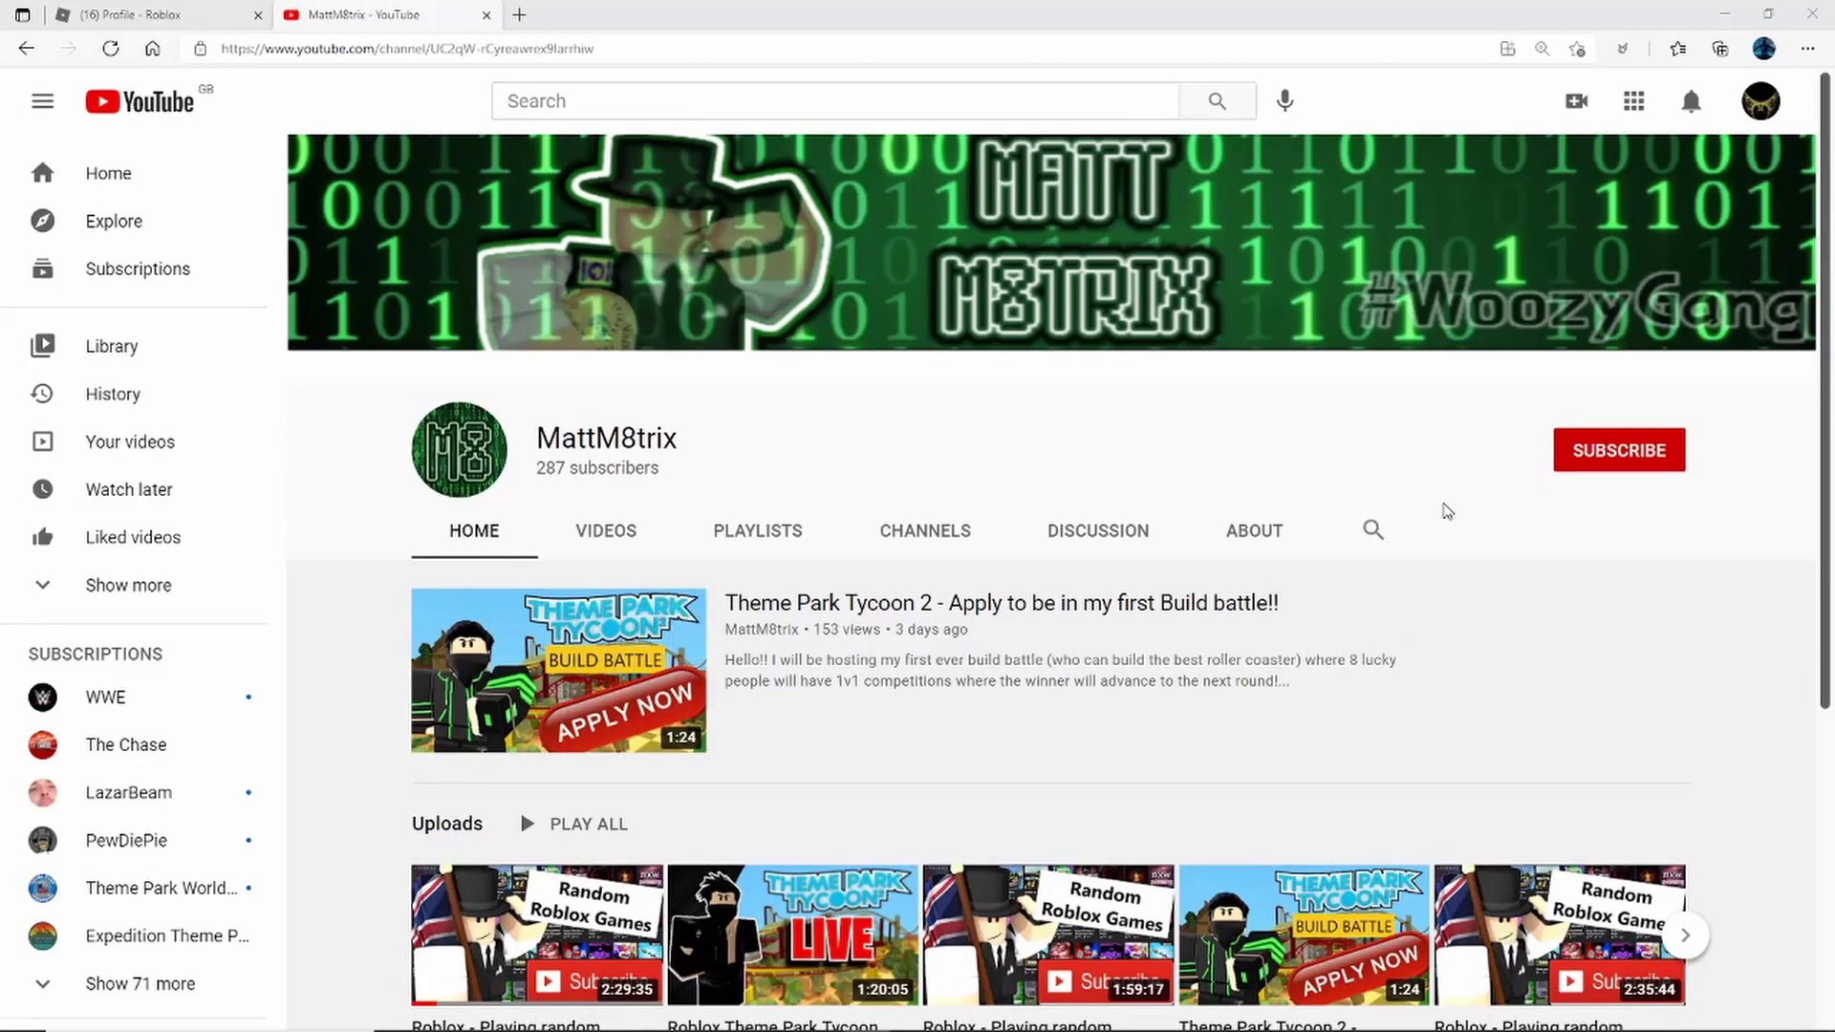
- Subscribe to the YouTube channel
click(1565, 467)
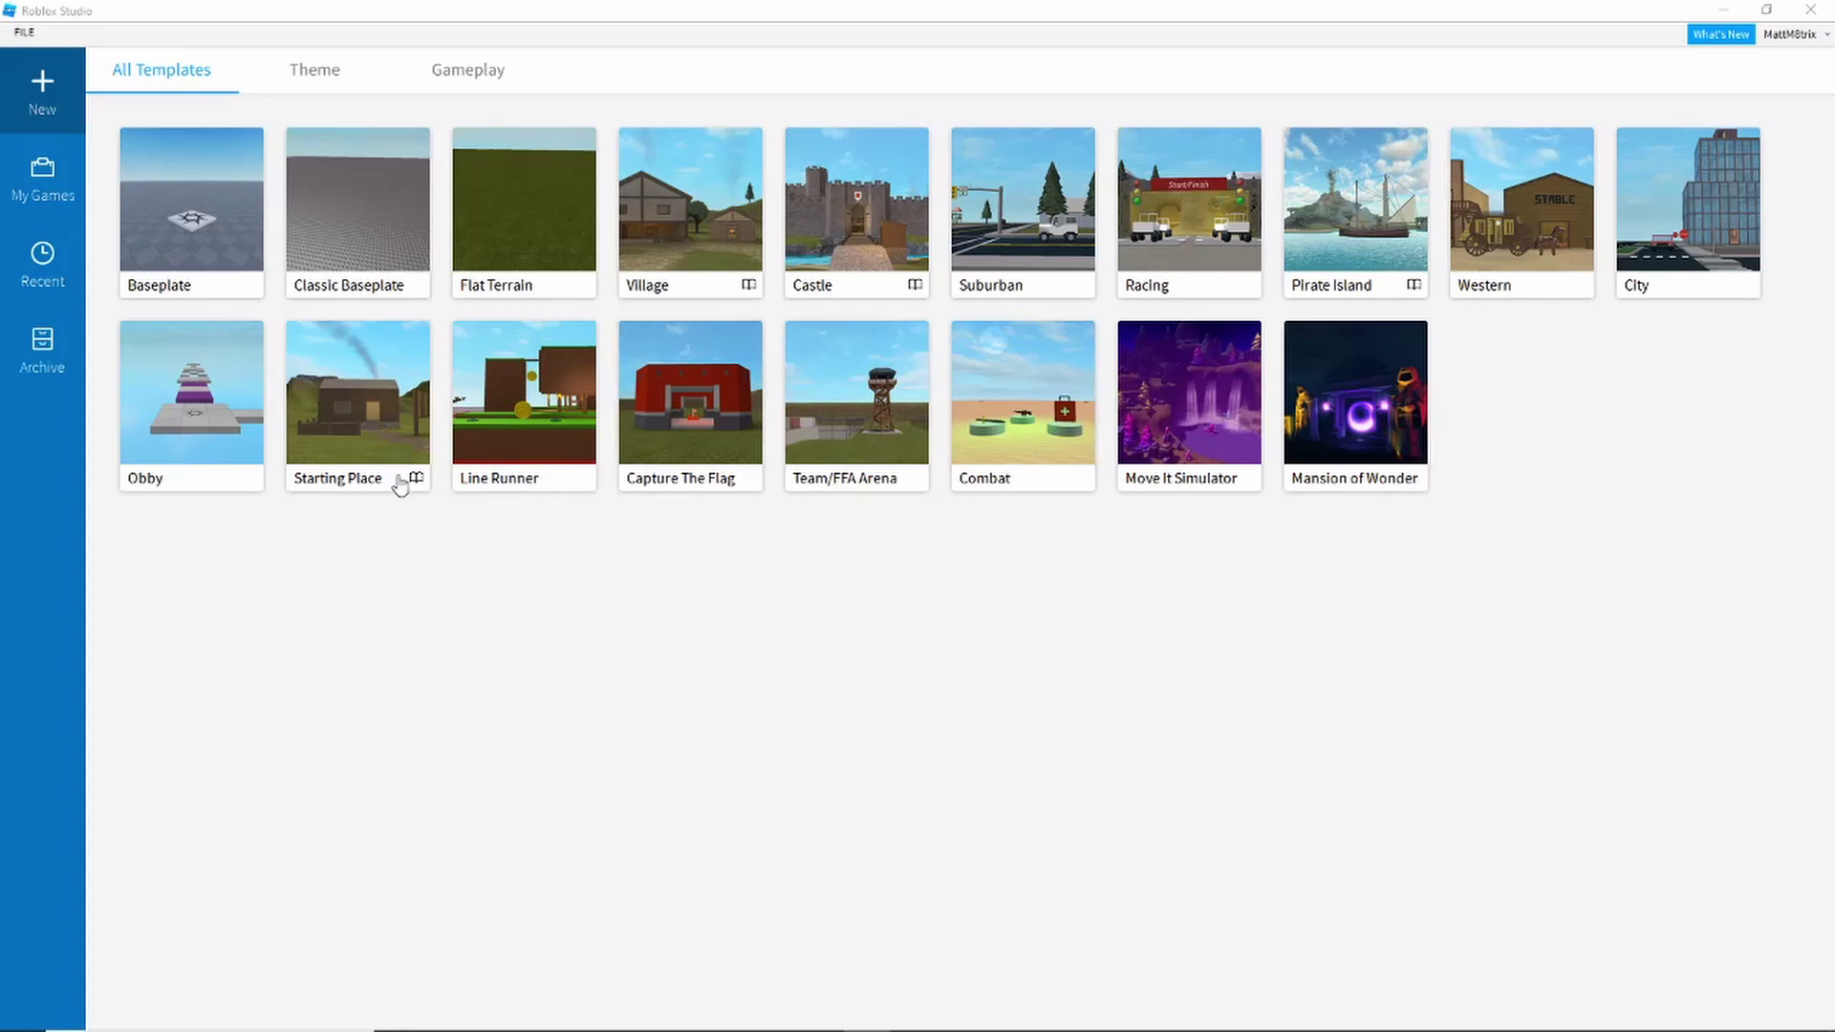
- Start a new Roblox Studio place from the Classic Baseplate template
click(360, 217)
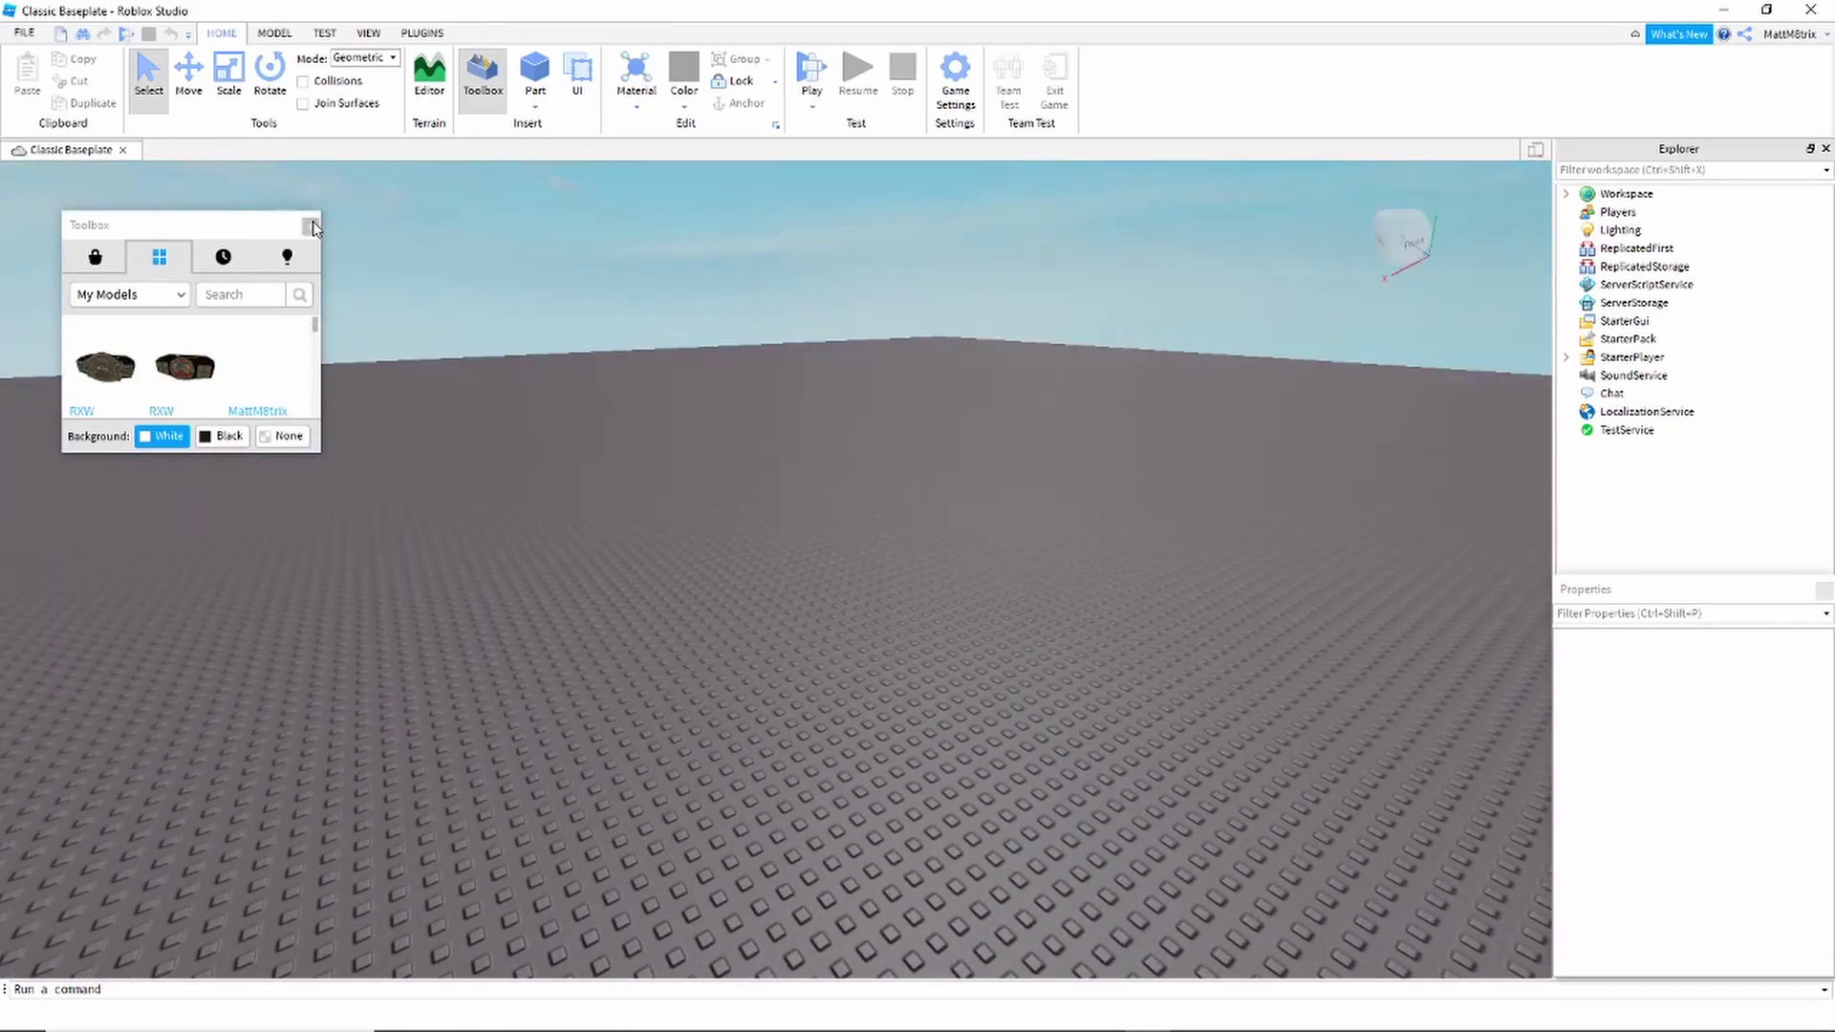
- Close the Toolbox and launch the Character Inserter plugin from the PLUGINS tab
click(311, 227)
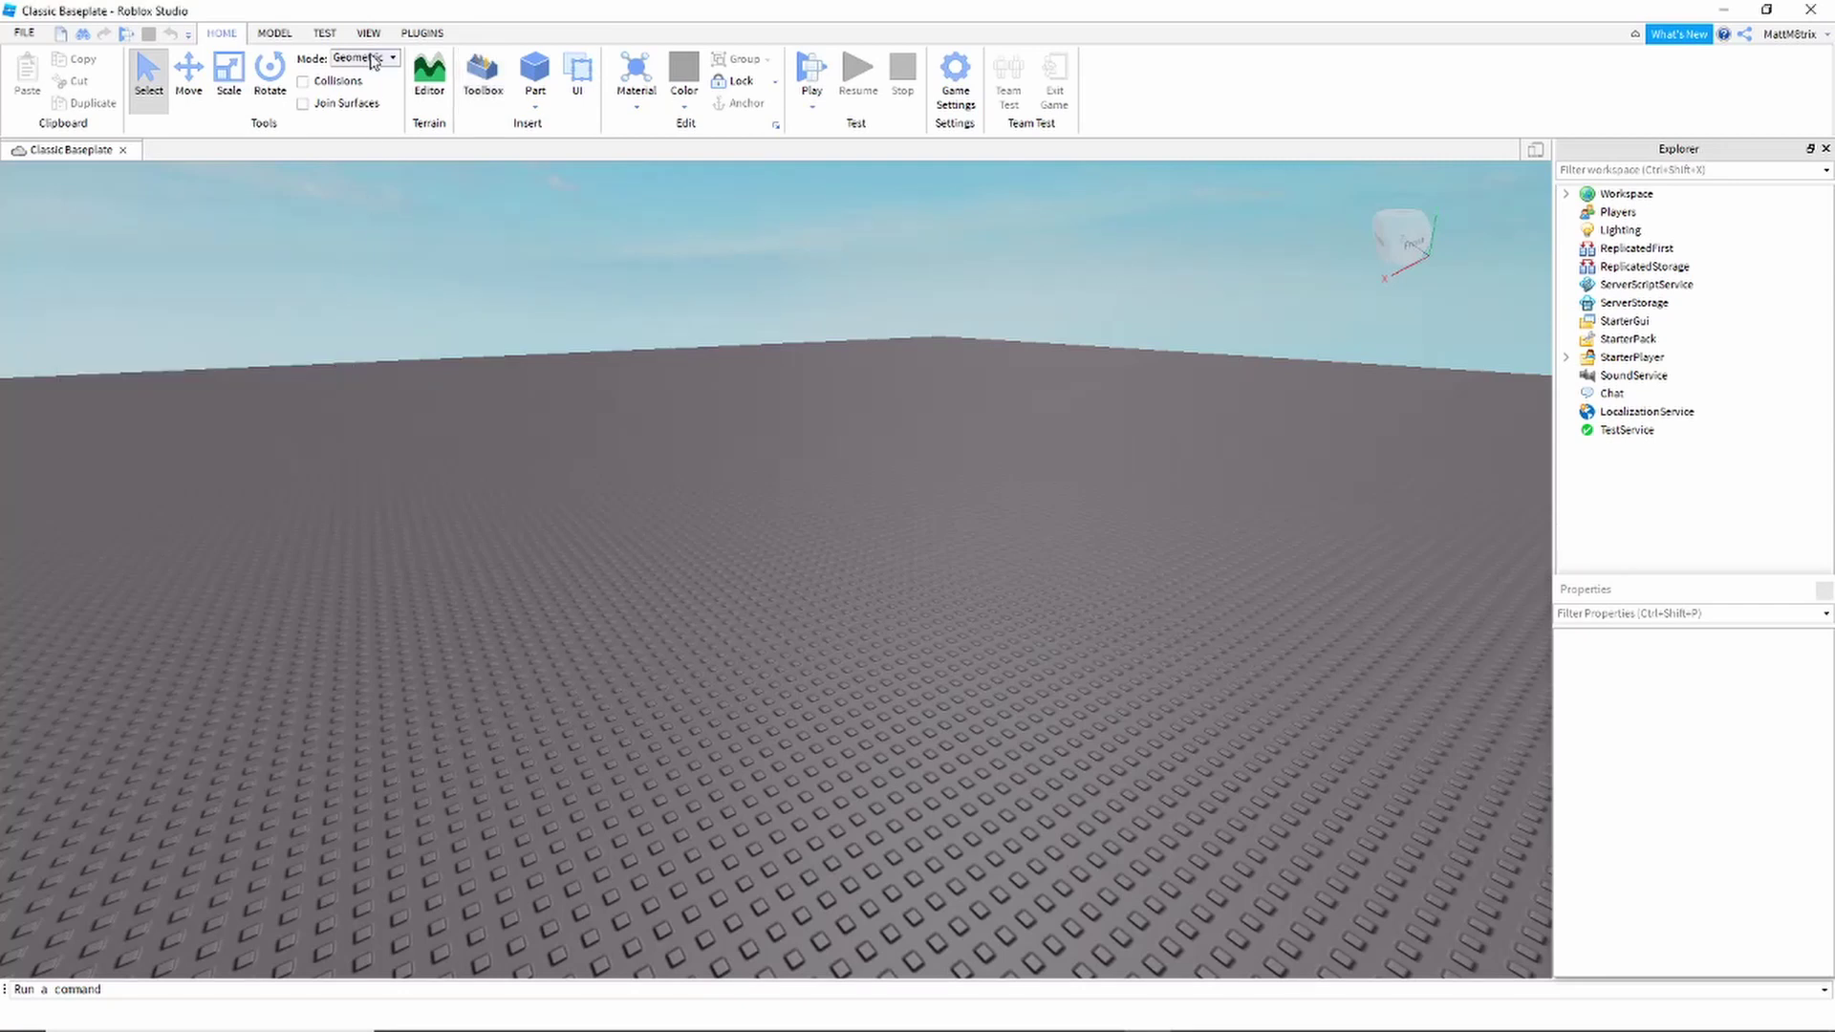
click(423, 33)
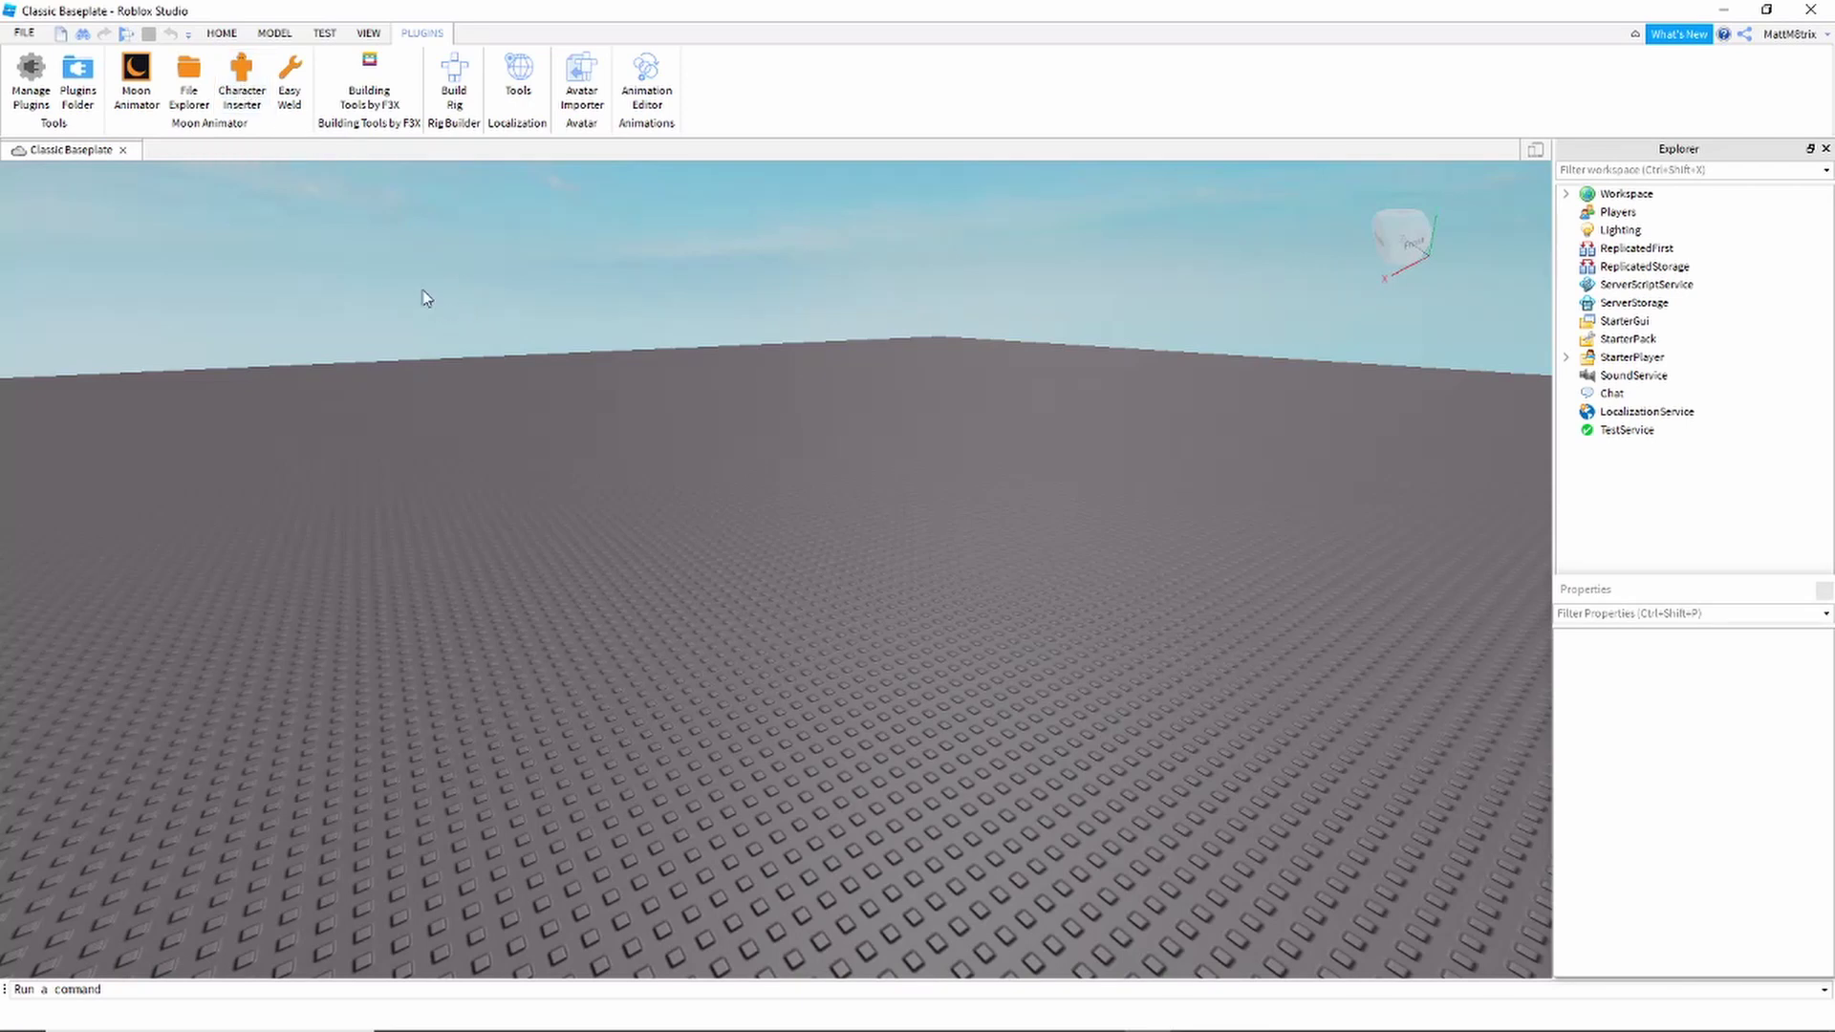
click(250, 79)
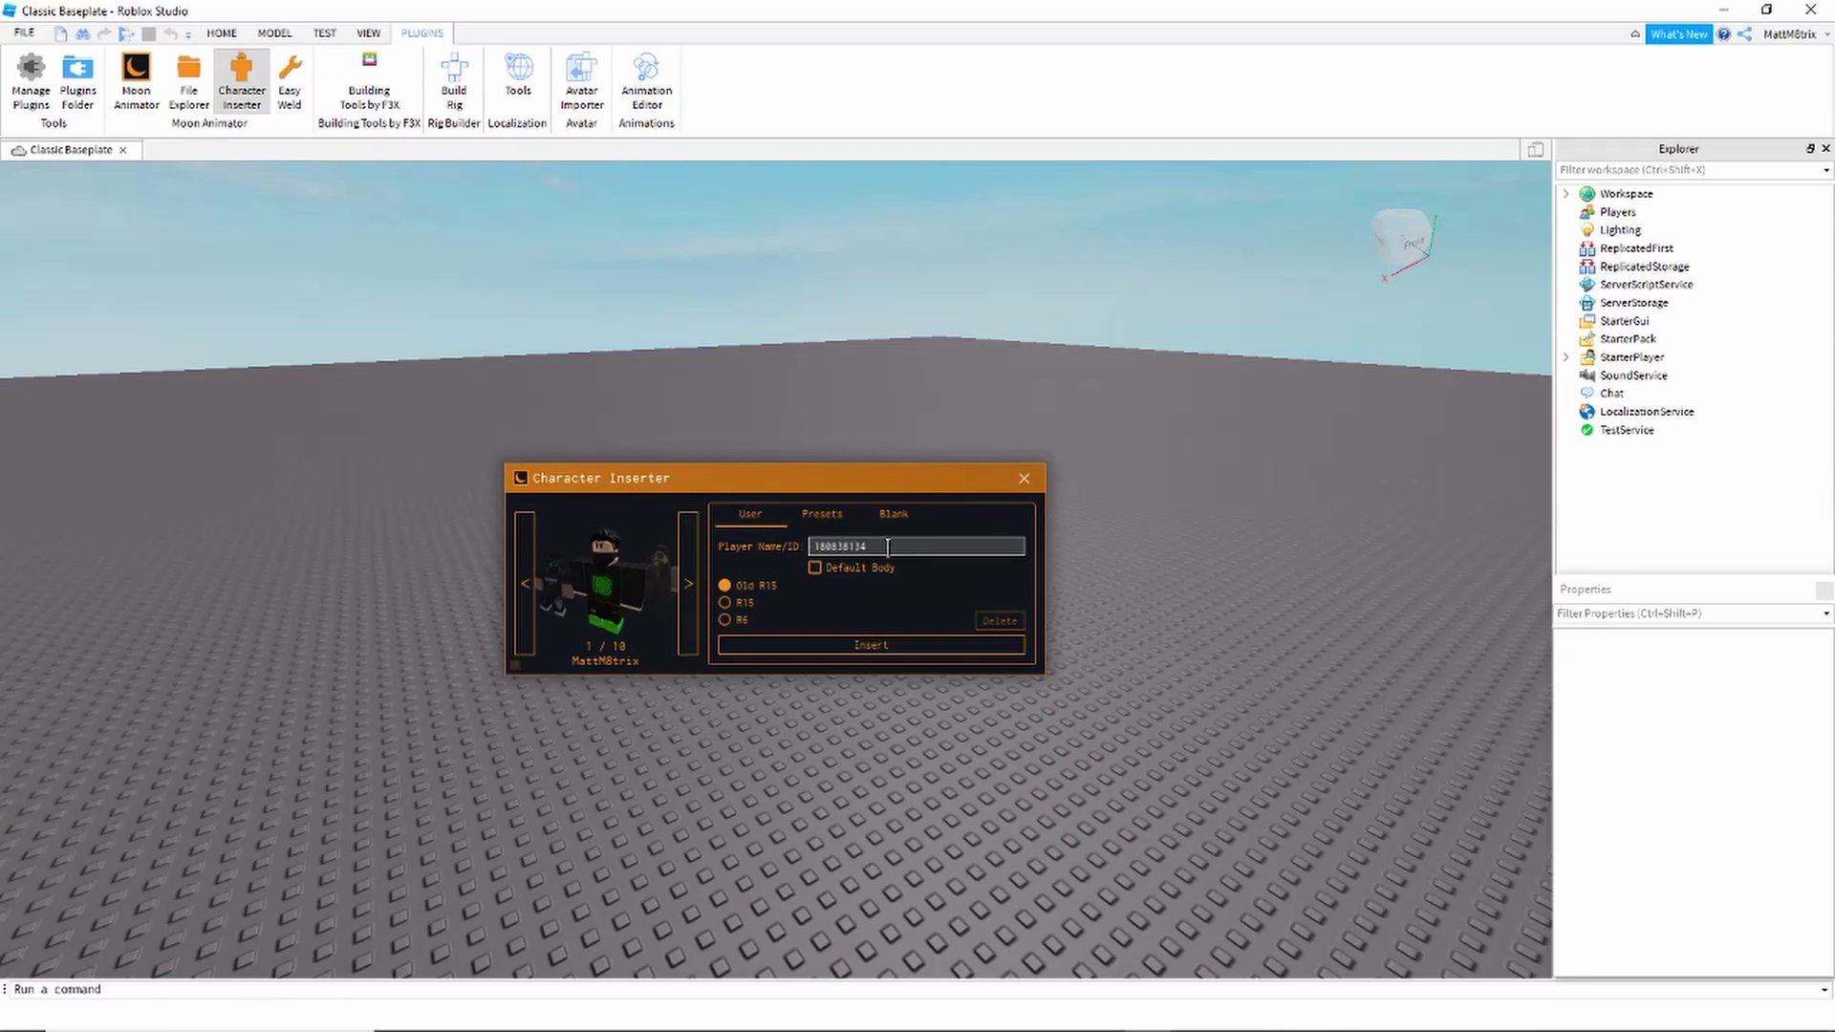
- Copy the numeric user ID from the Roblox profile address into the inserter's Player Name/ID field
mouse_move(773, 1014)
click(583, 1015)
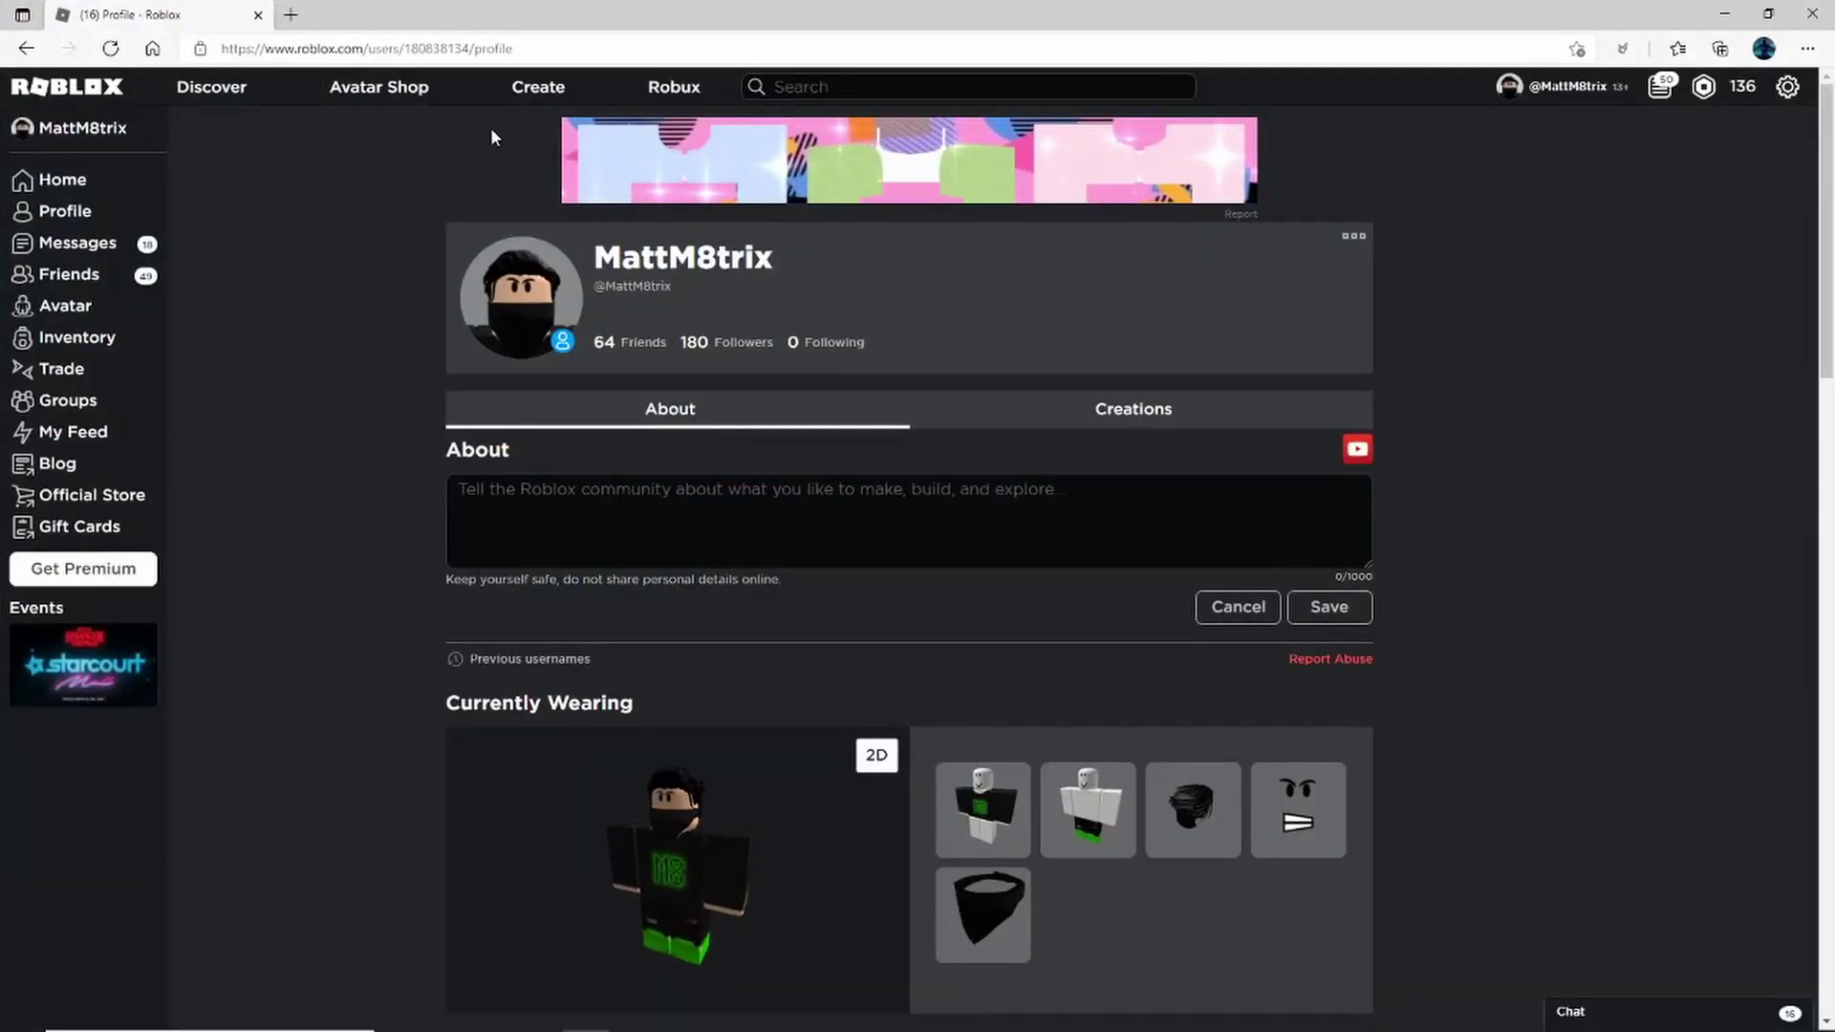
double_click(432, 48)
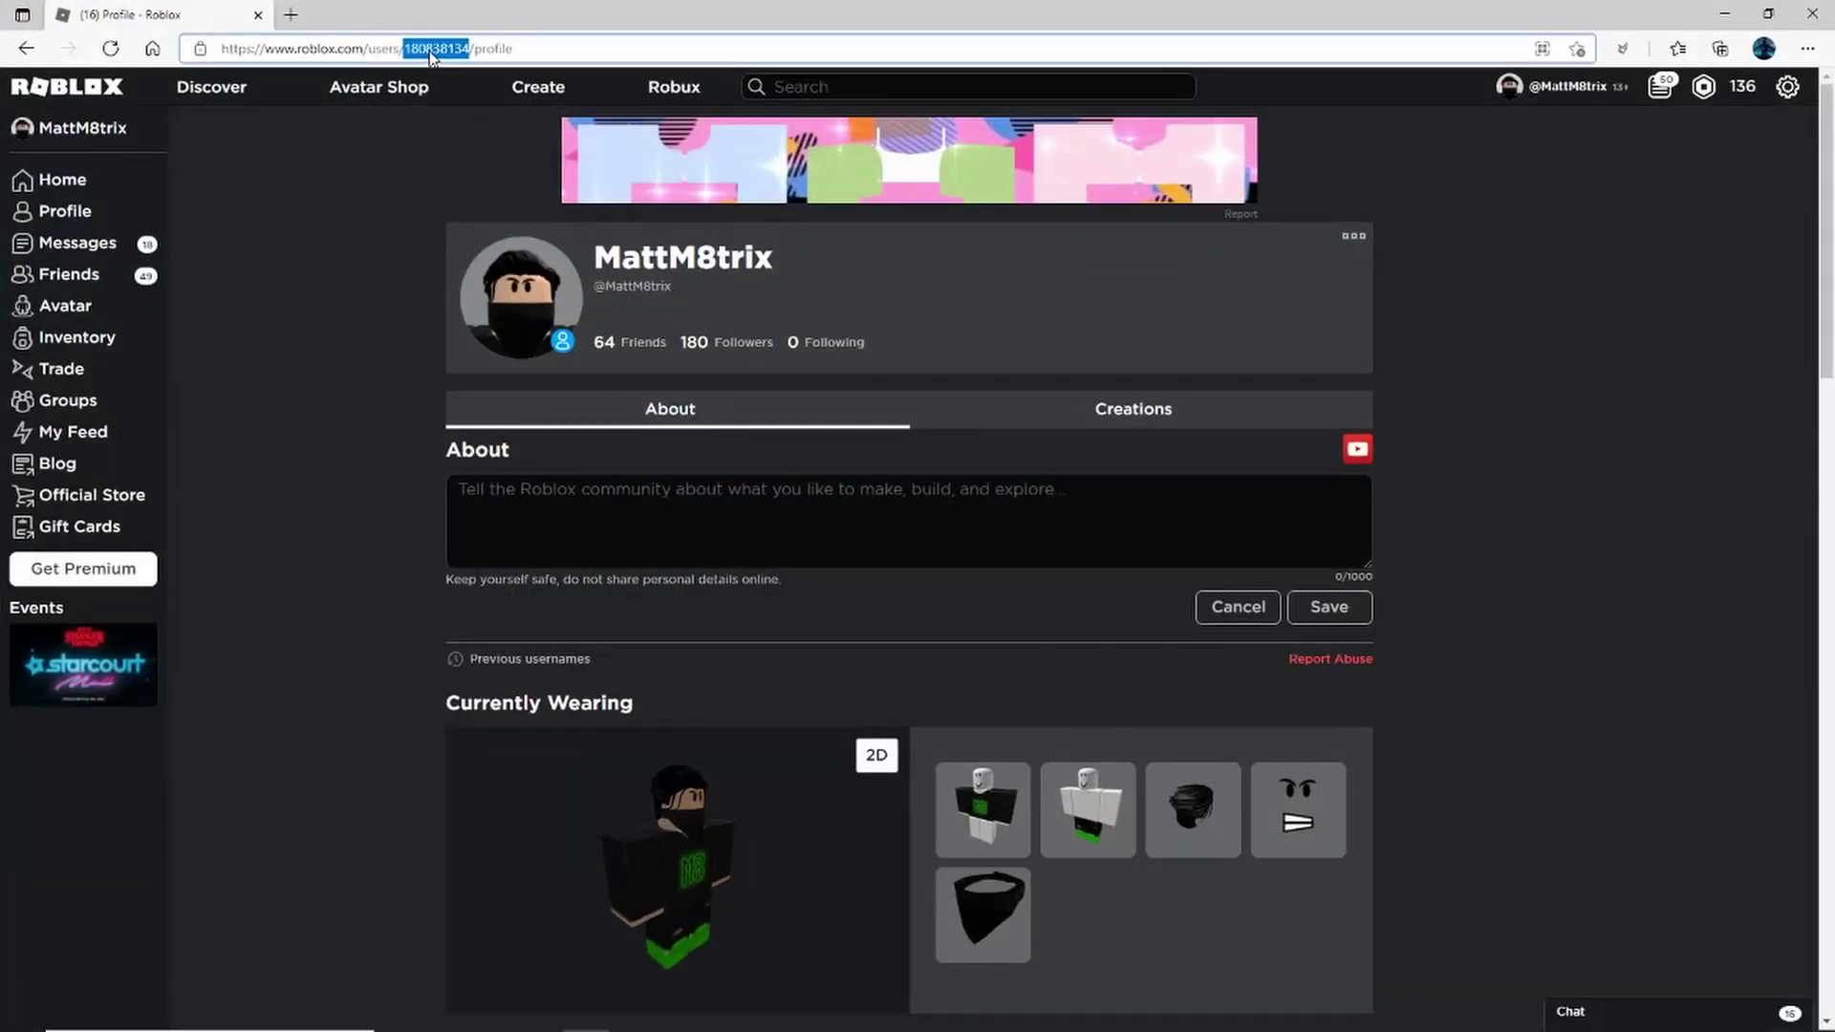
right_click(432, 49)
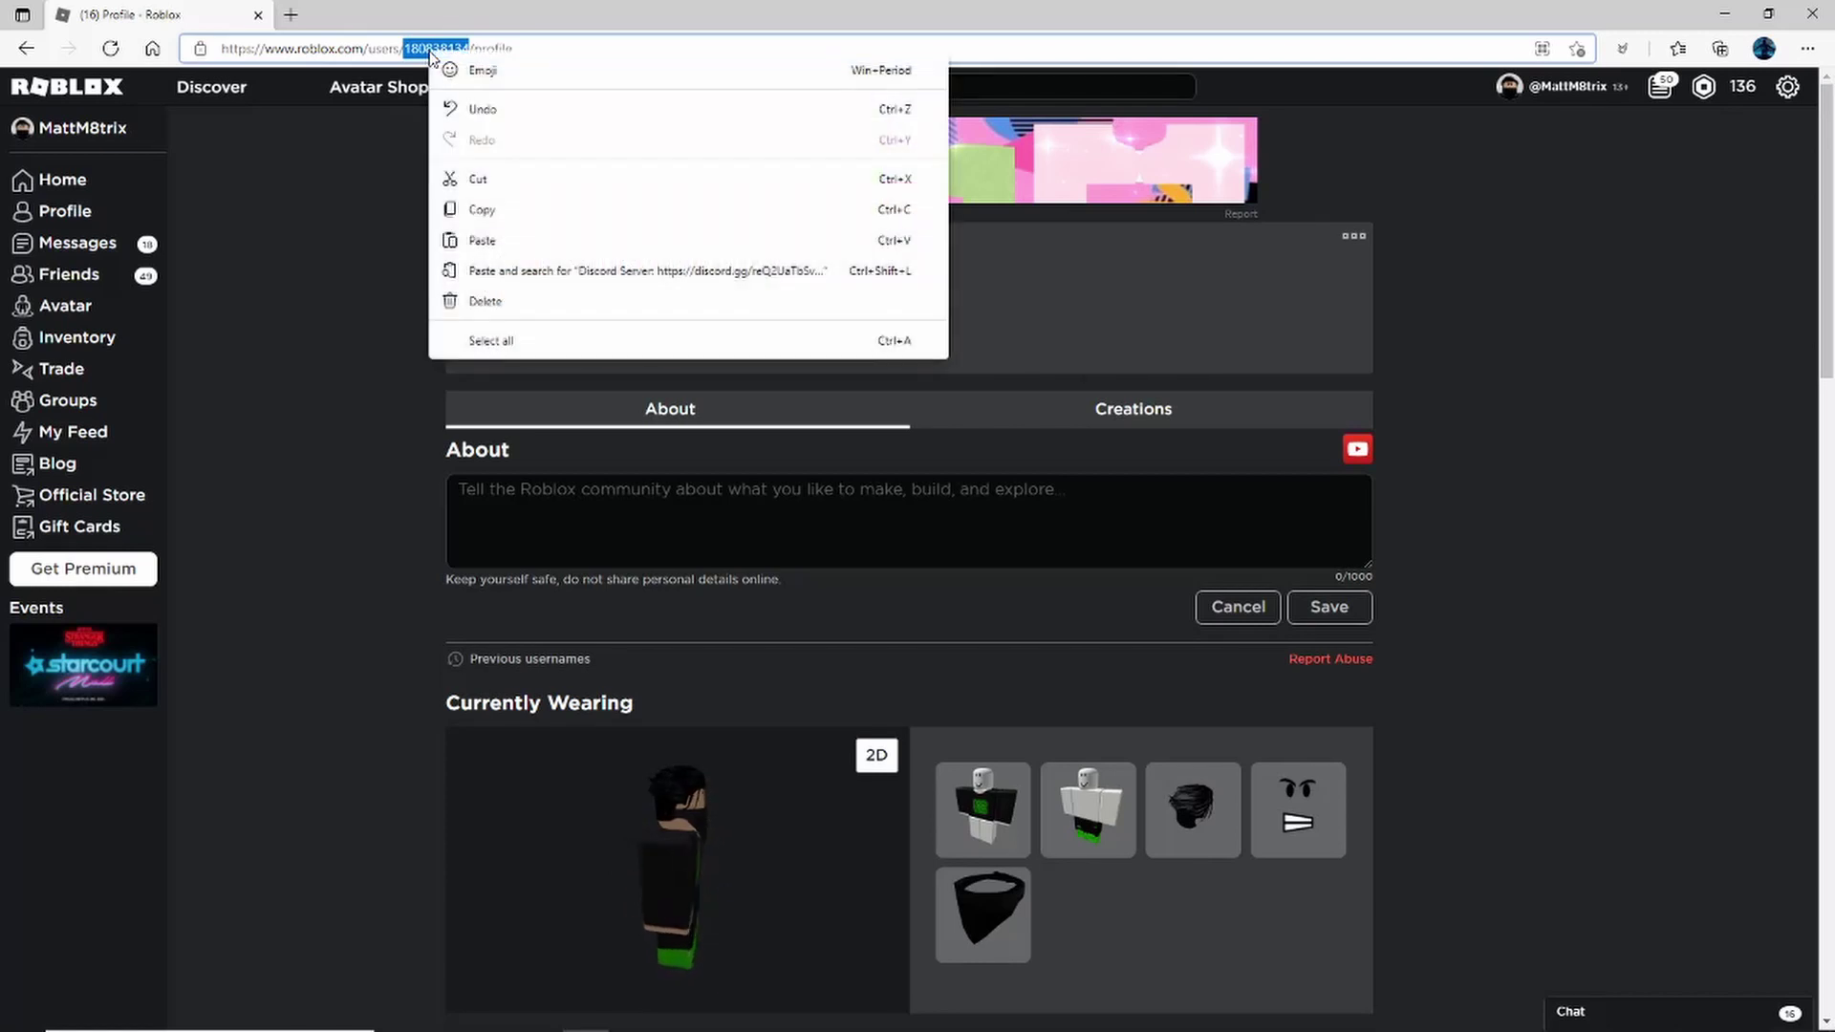
click(488, 209)
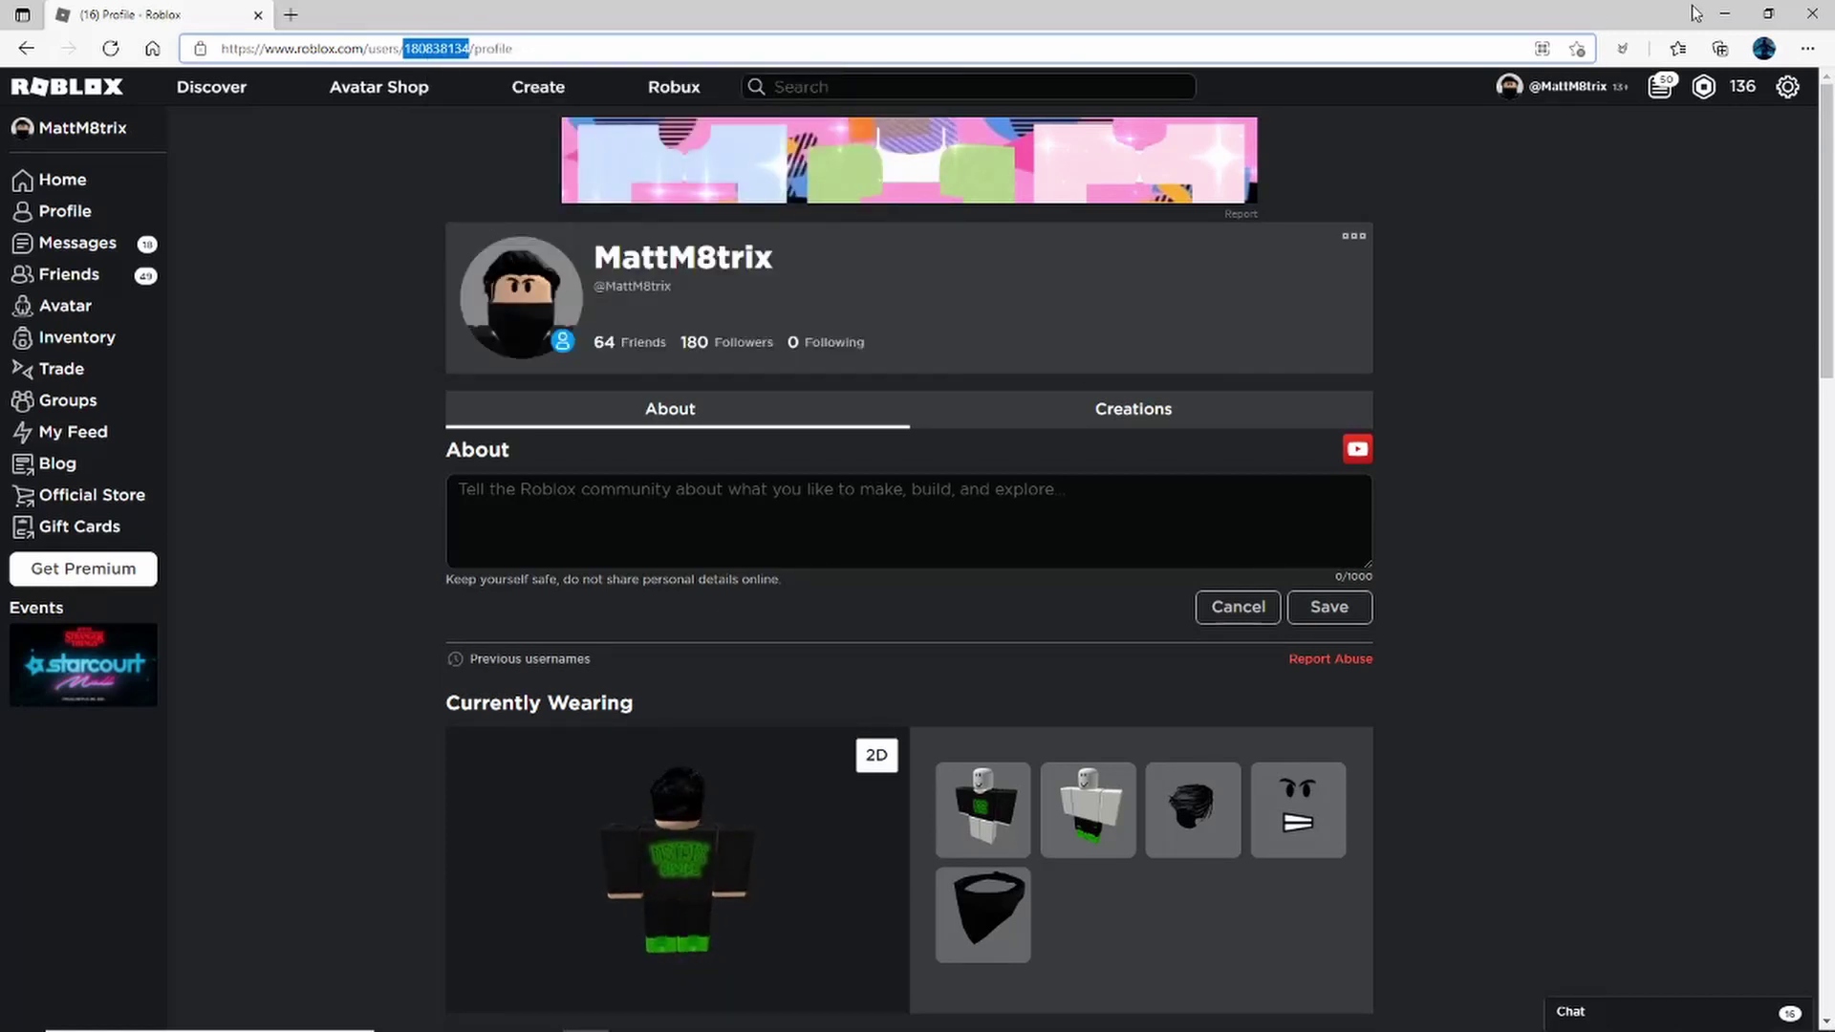
click(1726, 13)
click(887, 544)
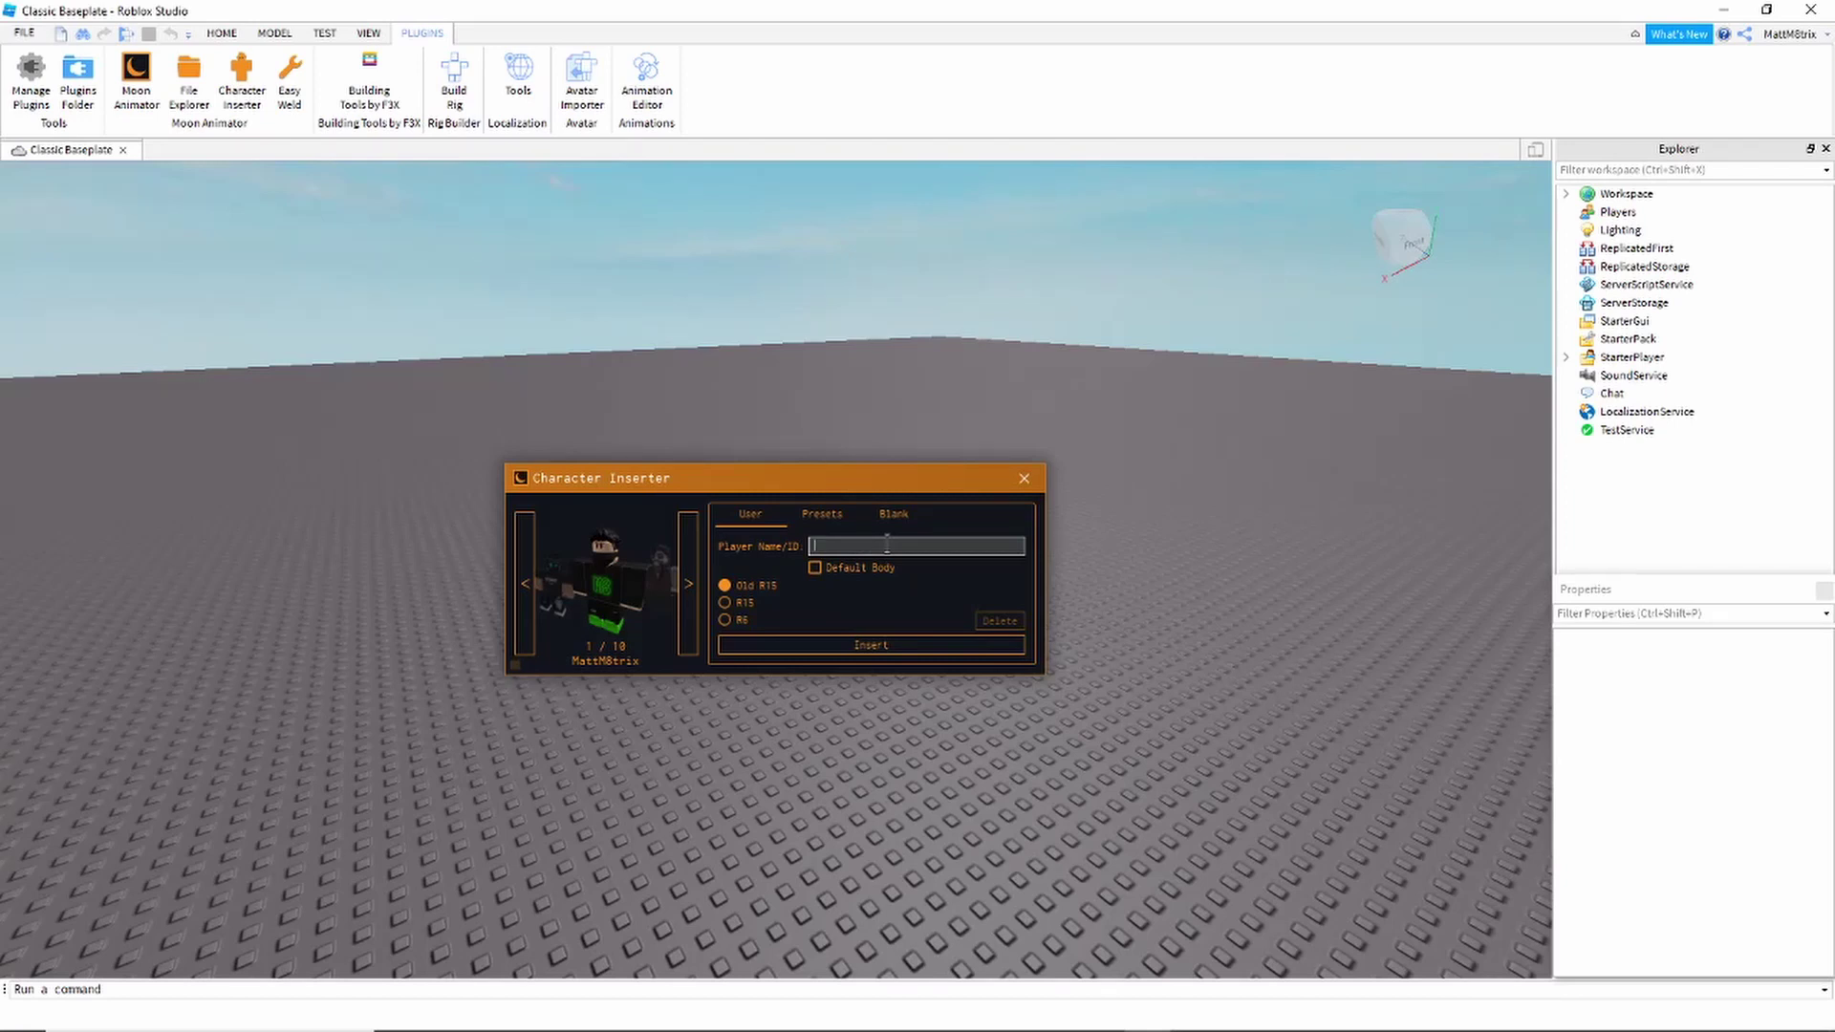
- Paste the user ID into Character Inserter, insert the avatar, close the inserter and face the model
key(ctrl+v)
click(870, 645)
right_drag(1144, 429, 1143, 429)
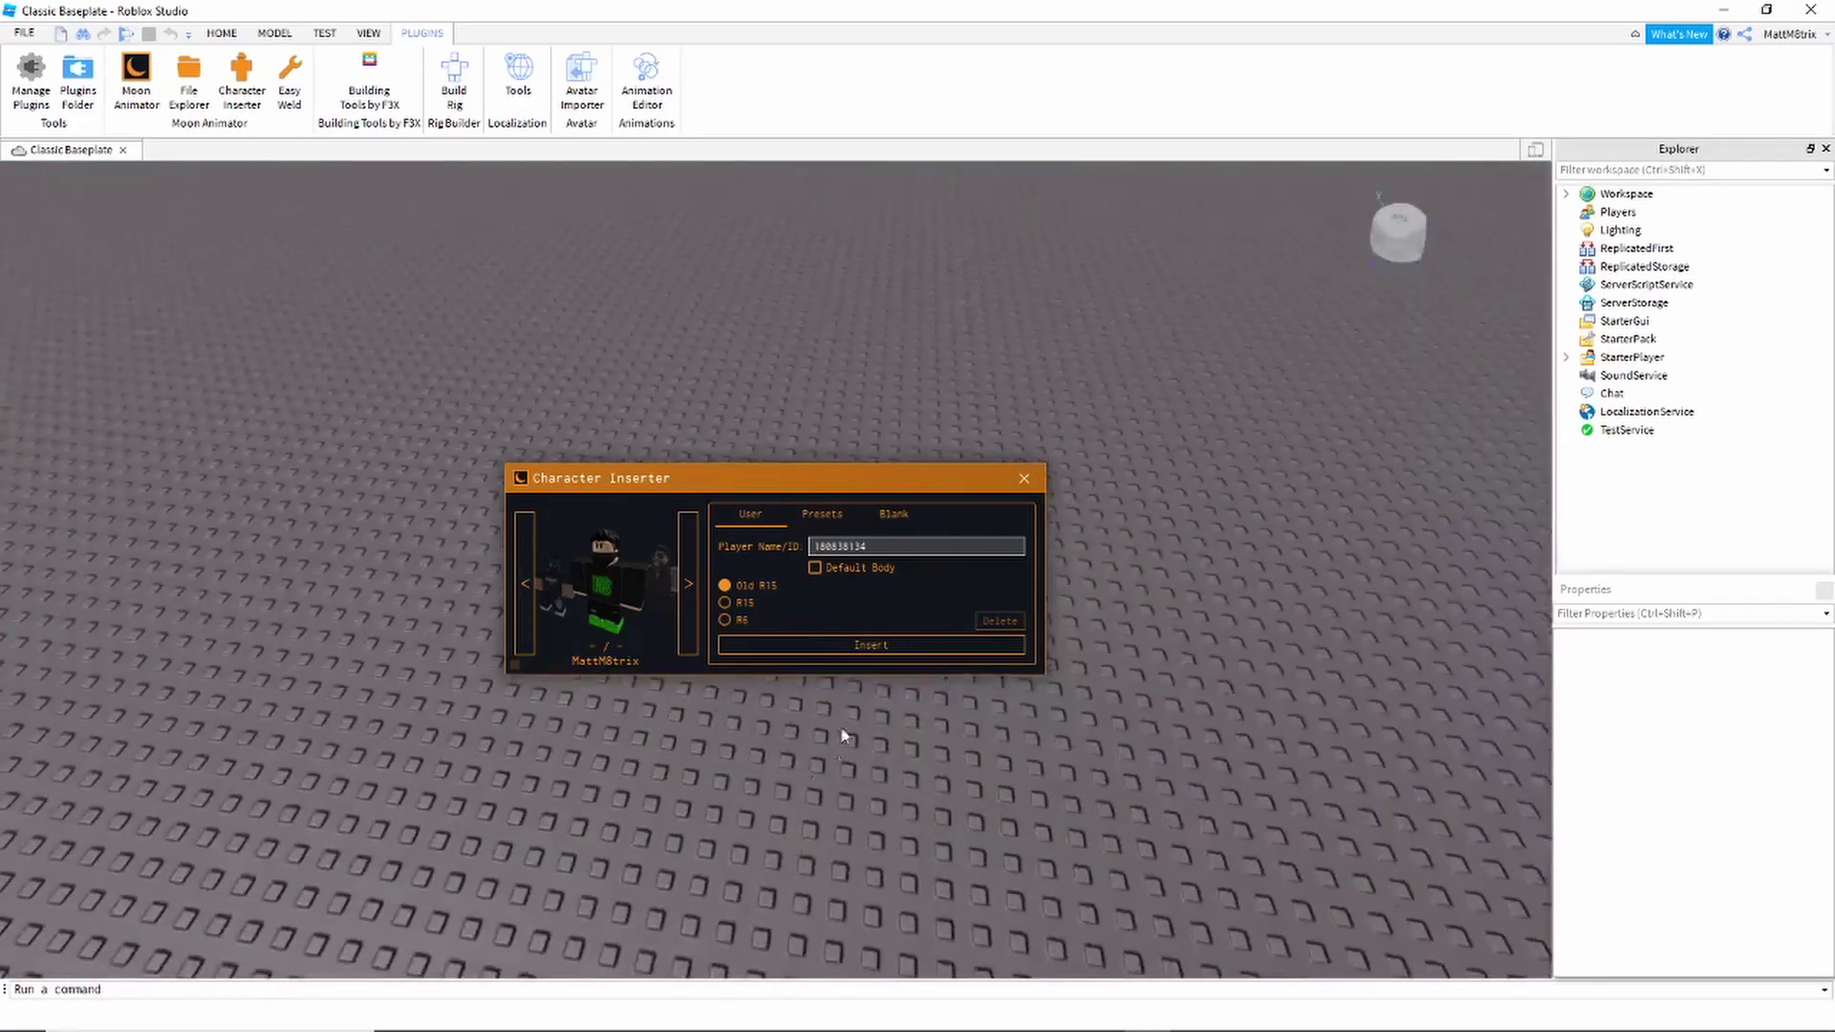
click(872, 648)
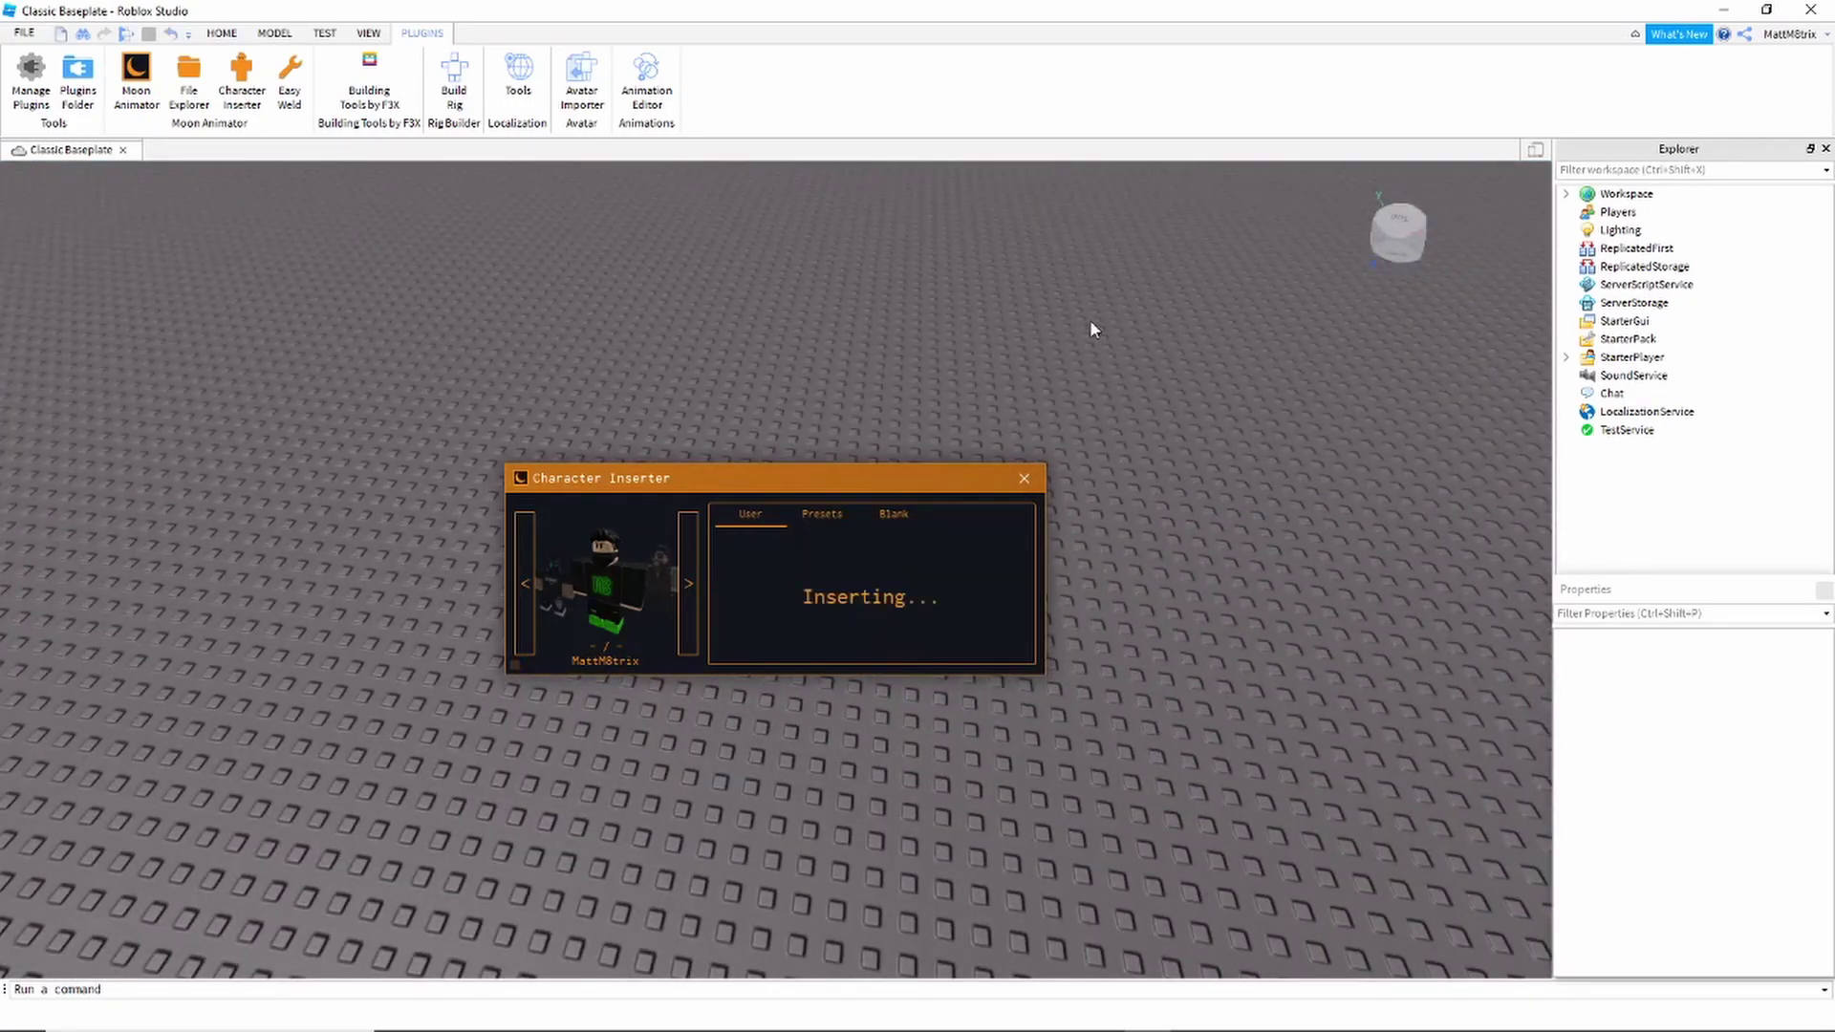
key(f)
right_drag(1172, 387, 1171, 387)
click(1024, 476)
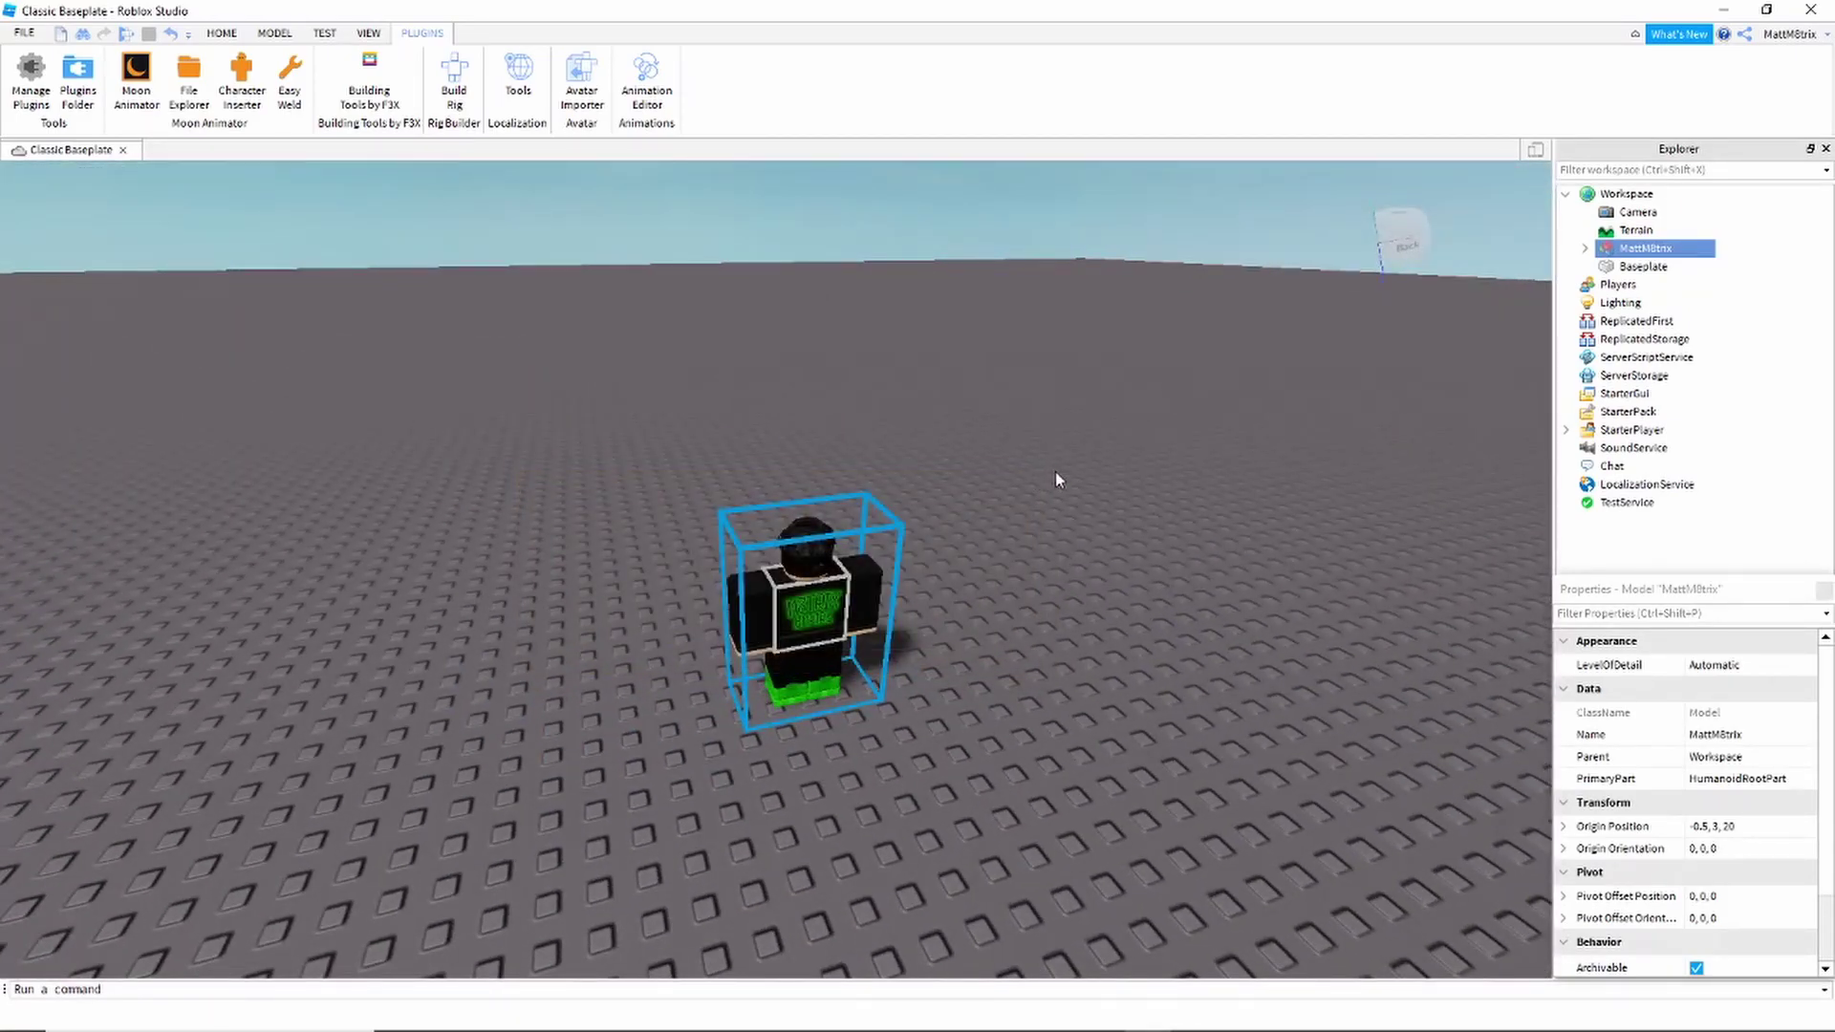
right_drag(1053, 478, 1054, 479)
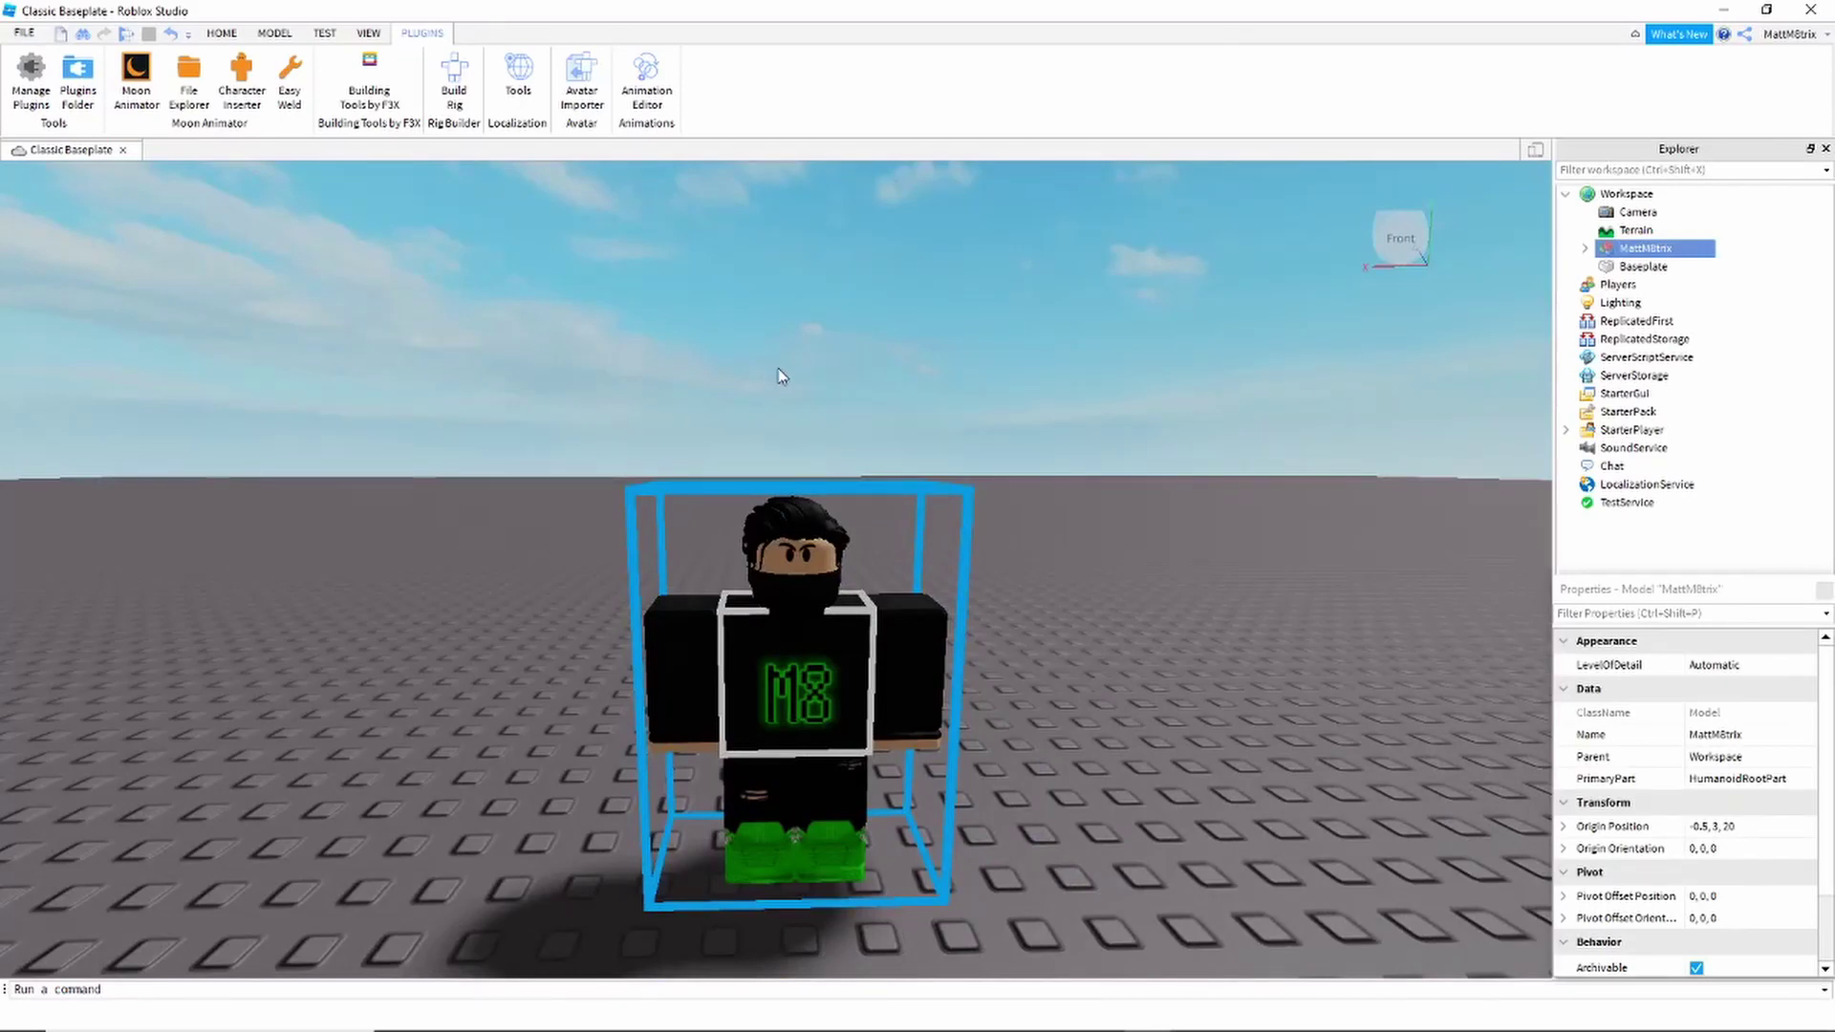
right_drag(756, 379, 755, 380)
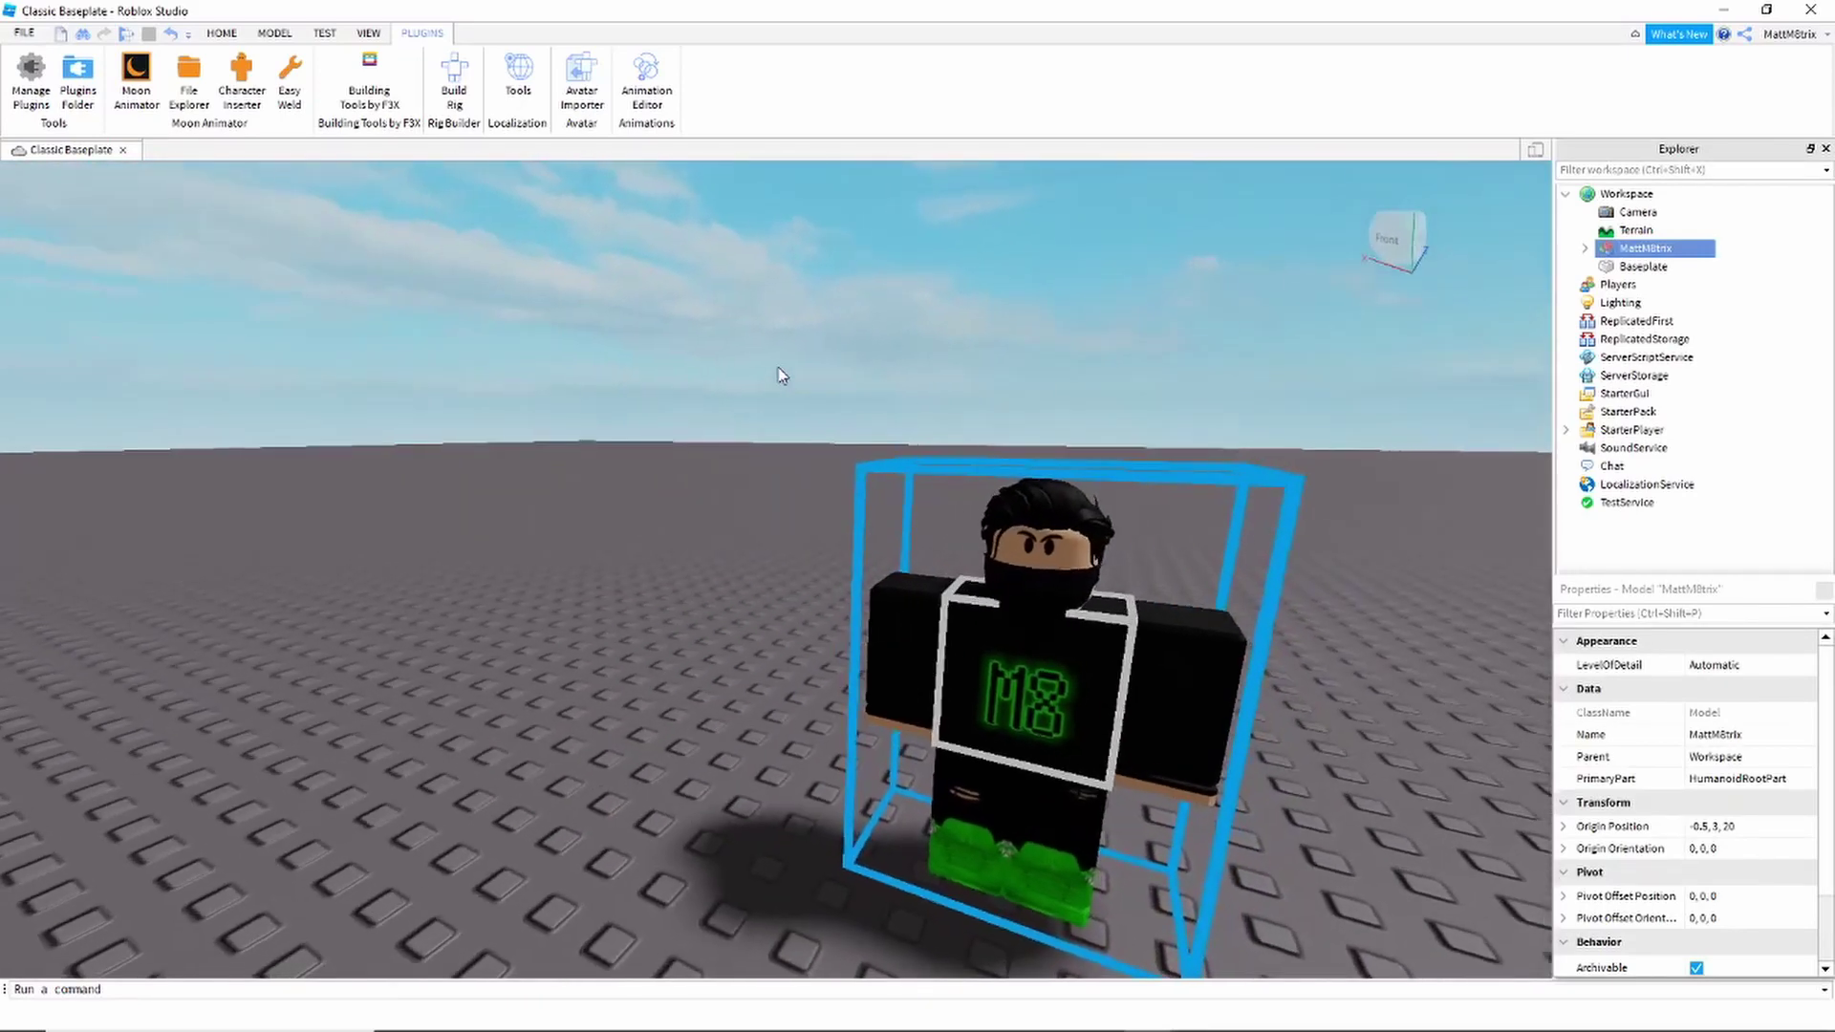
- Open Moon Animator and create a new animation named 'yt' via File > New Animation
click(132, 74)
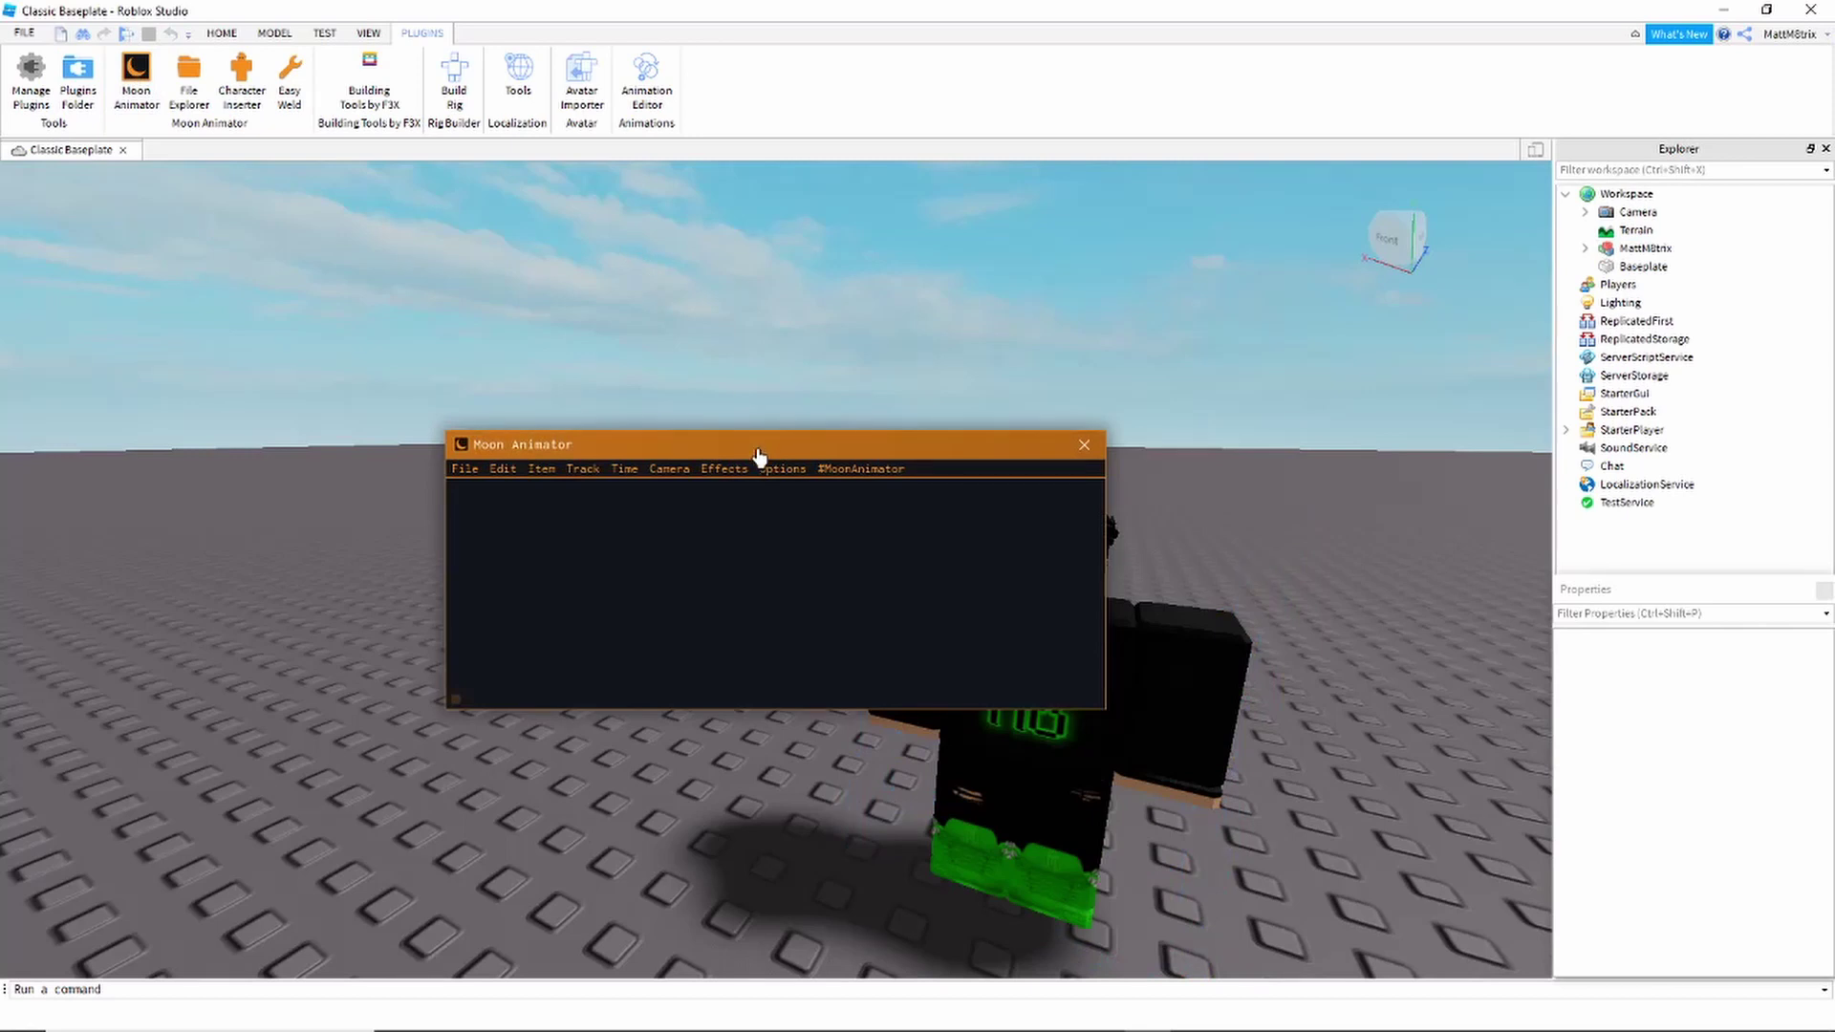
drag(688, 438, 156, 237)
click(118, 252)
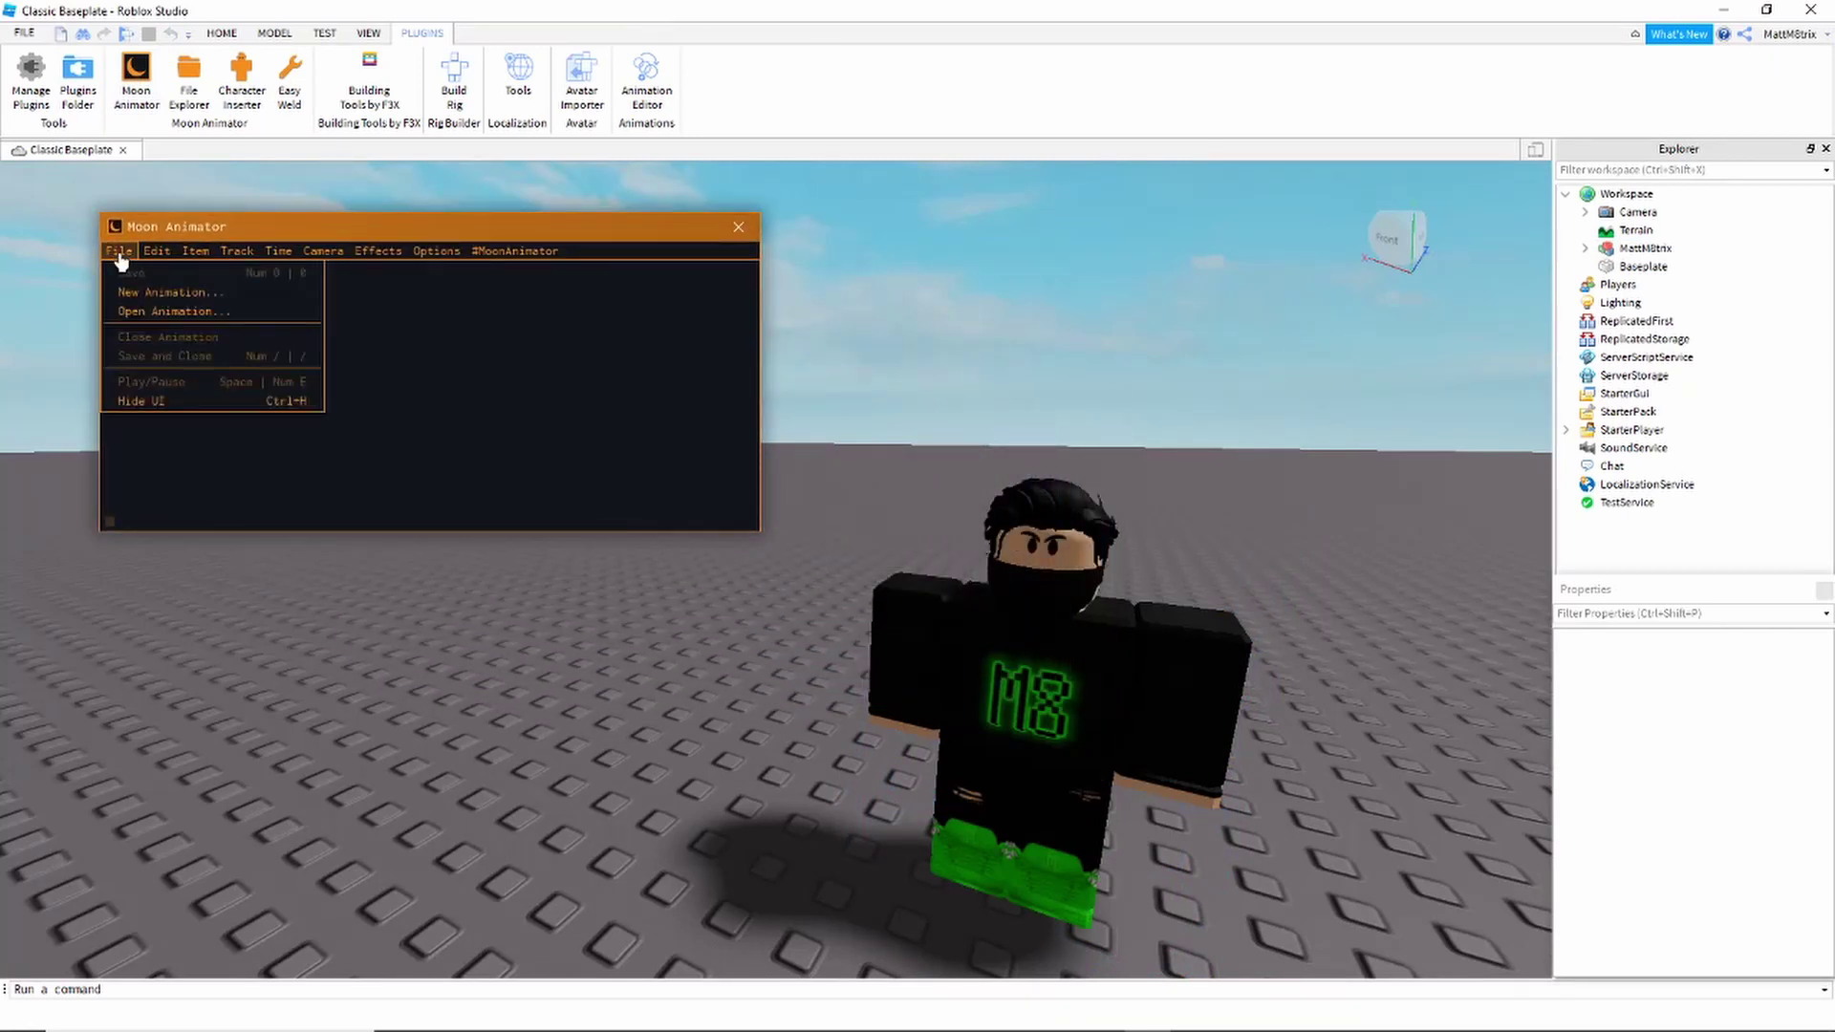
click(130, 293)
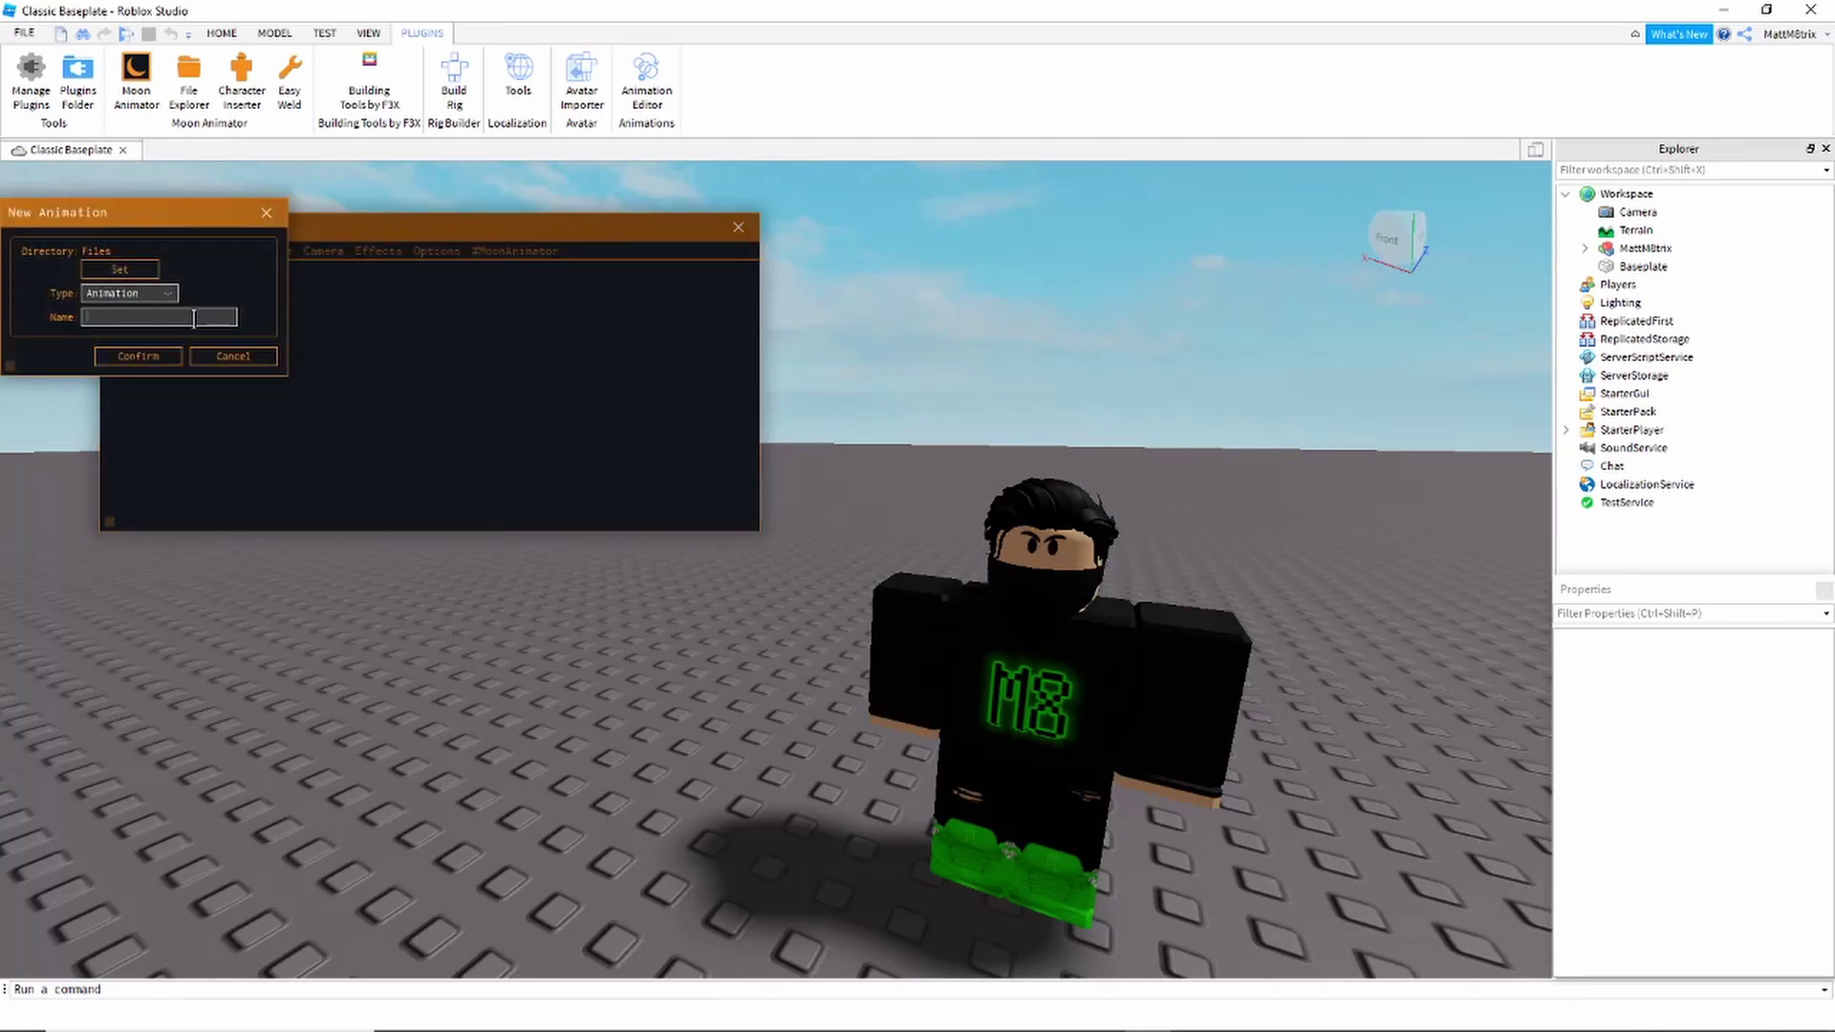
text(yt)
click(137, 357)
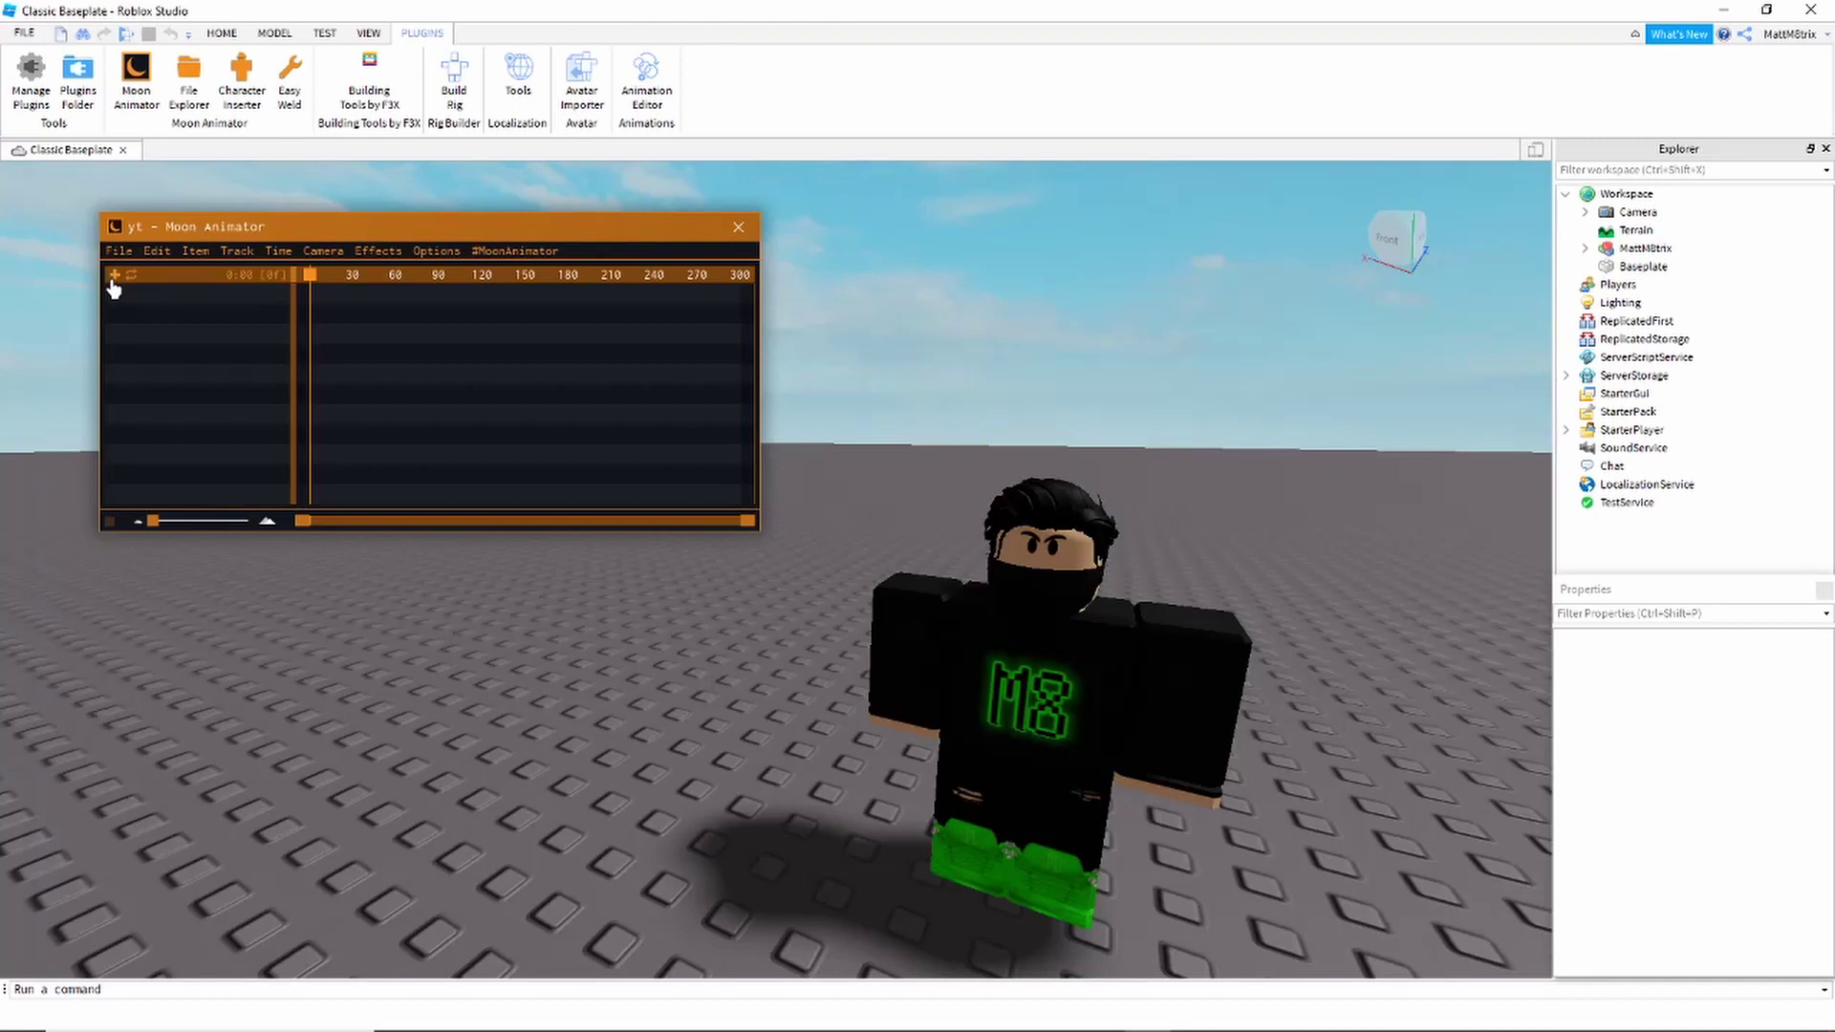
- Add the avatar's rig as an animated item in the yt timeline
click(114, 275)
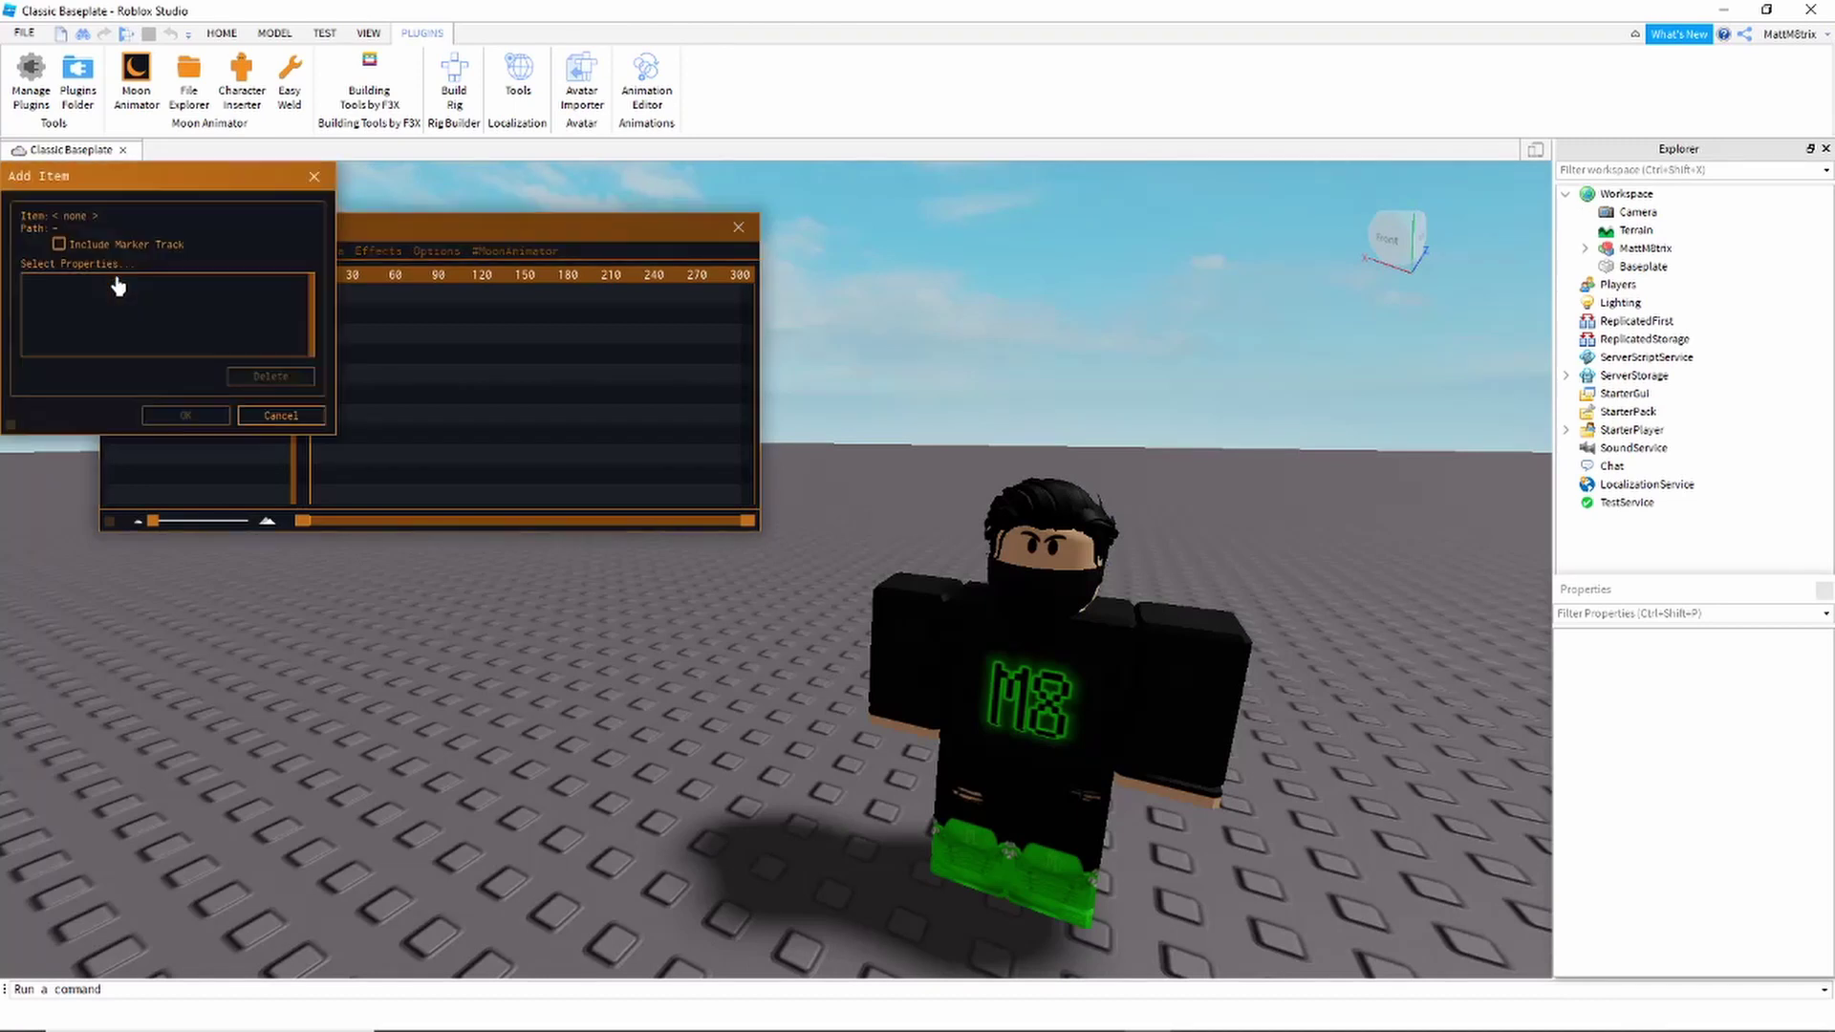
click(1034, 614)
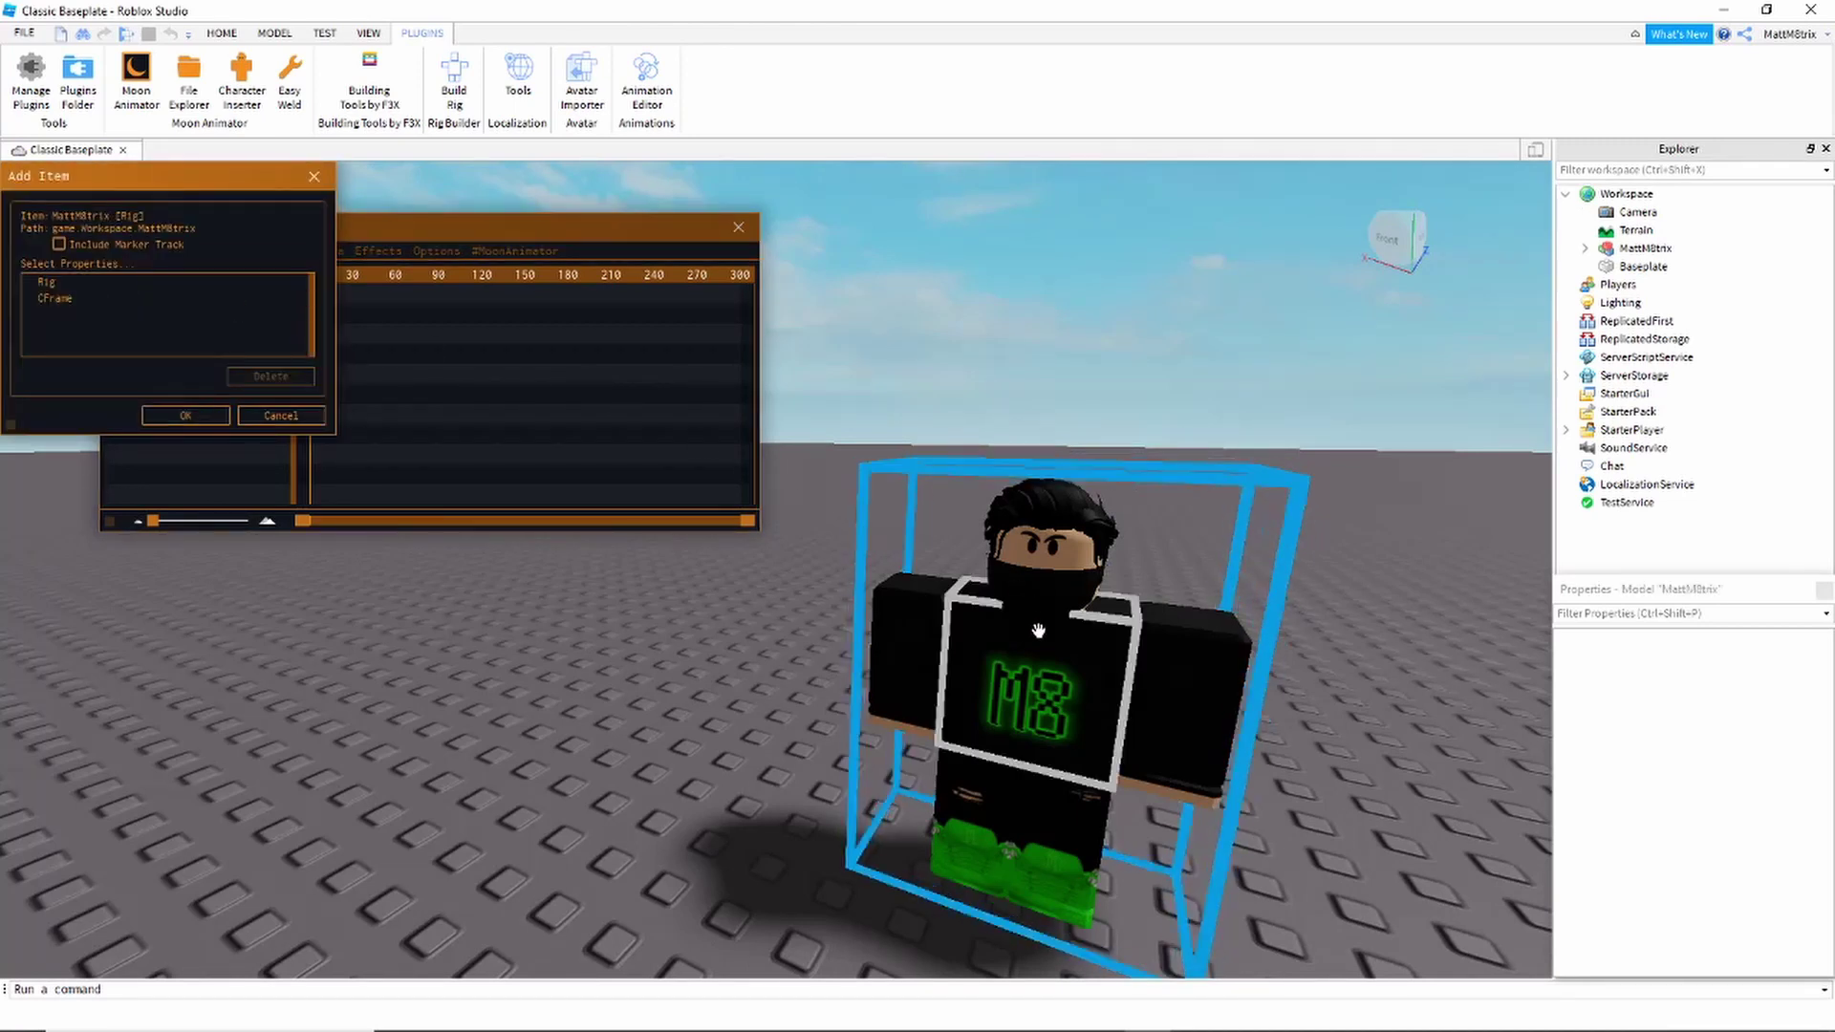
click(188, 415)
- Turn the avatar's Head joint about 16 degrees
click(1070, 582)
scroll(1070, 581, down, 5)
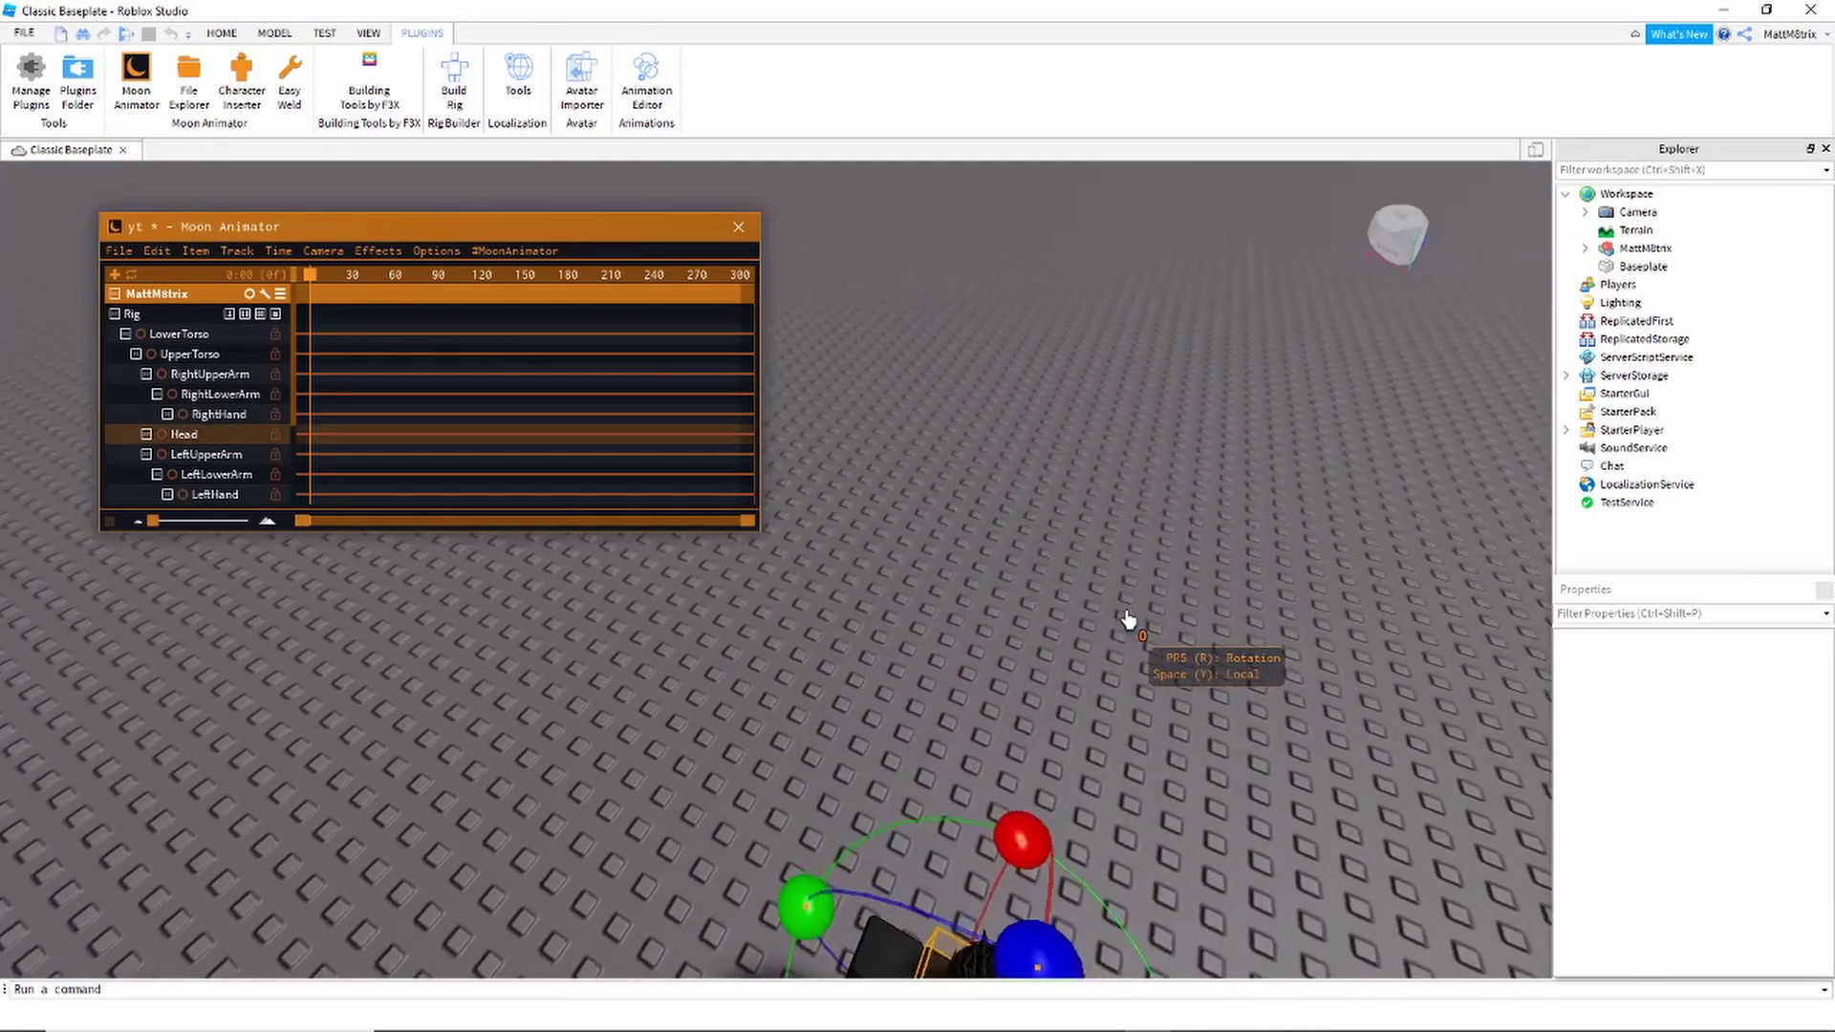
scroll(1044, 643, down, 3)
right_drag(1025, 667, 1021, 668)
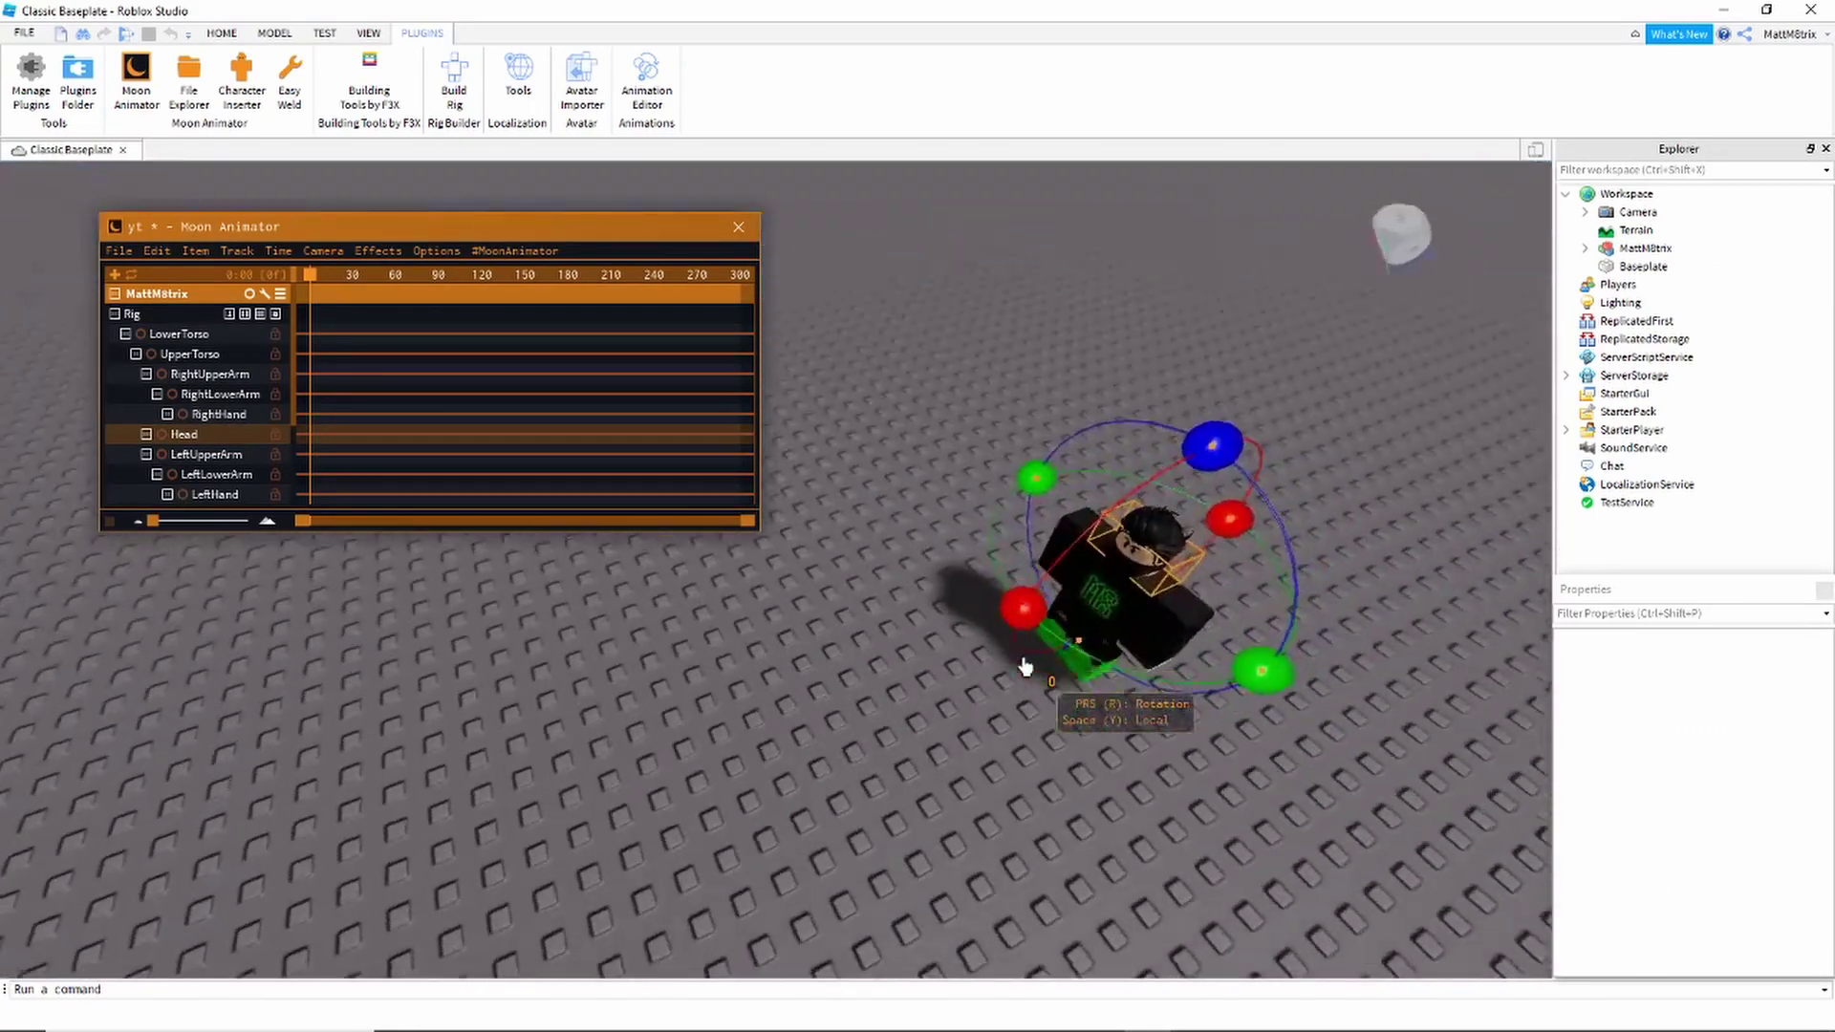
scroll(1021, 668, up, 3)
drag(996, 611, 1090, 614)
click(1094, 717)
right_drag(1094, 717, 868, 690)
- Pose the left upper arm, left lower arm and left hand with the rotation gizmo
click(911, 707)
scroll(868, 690, down, 3)
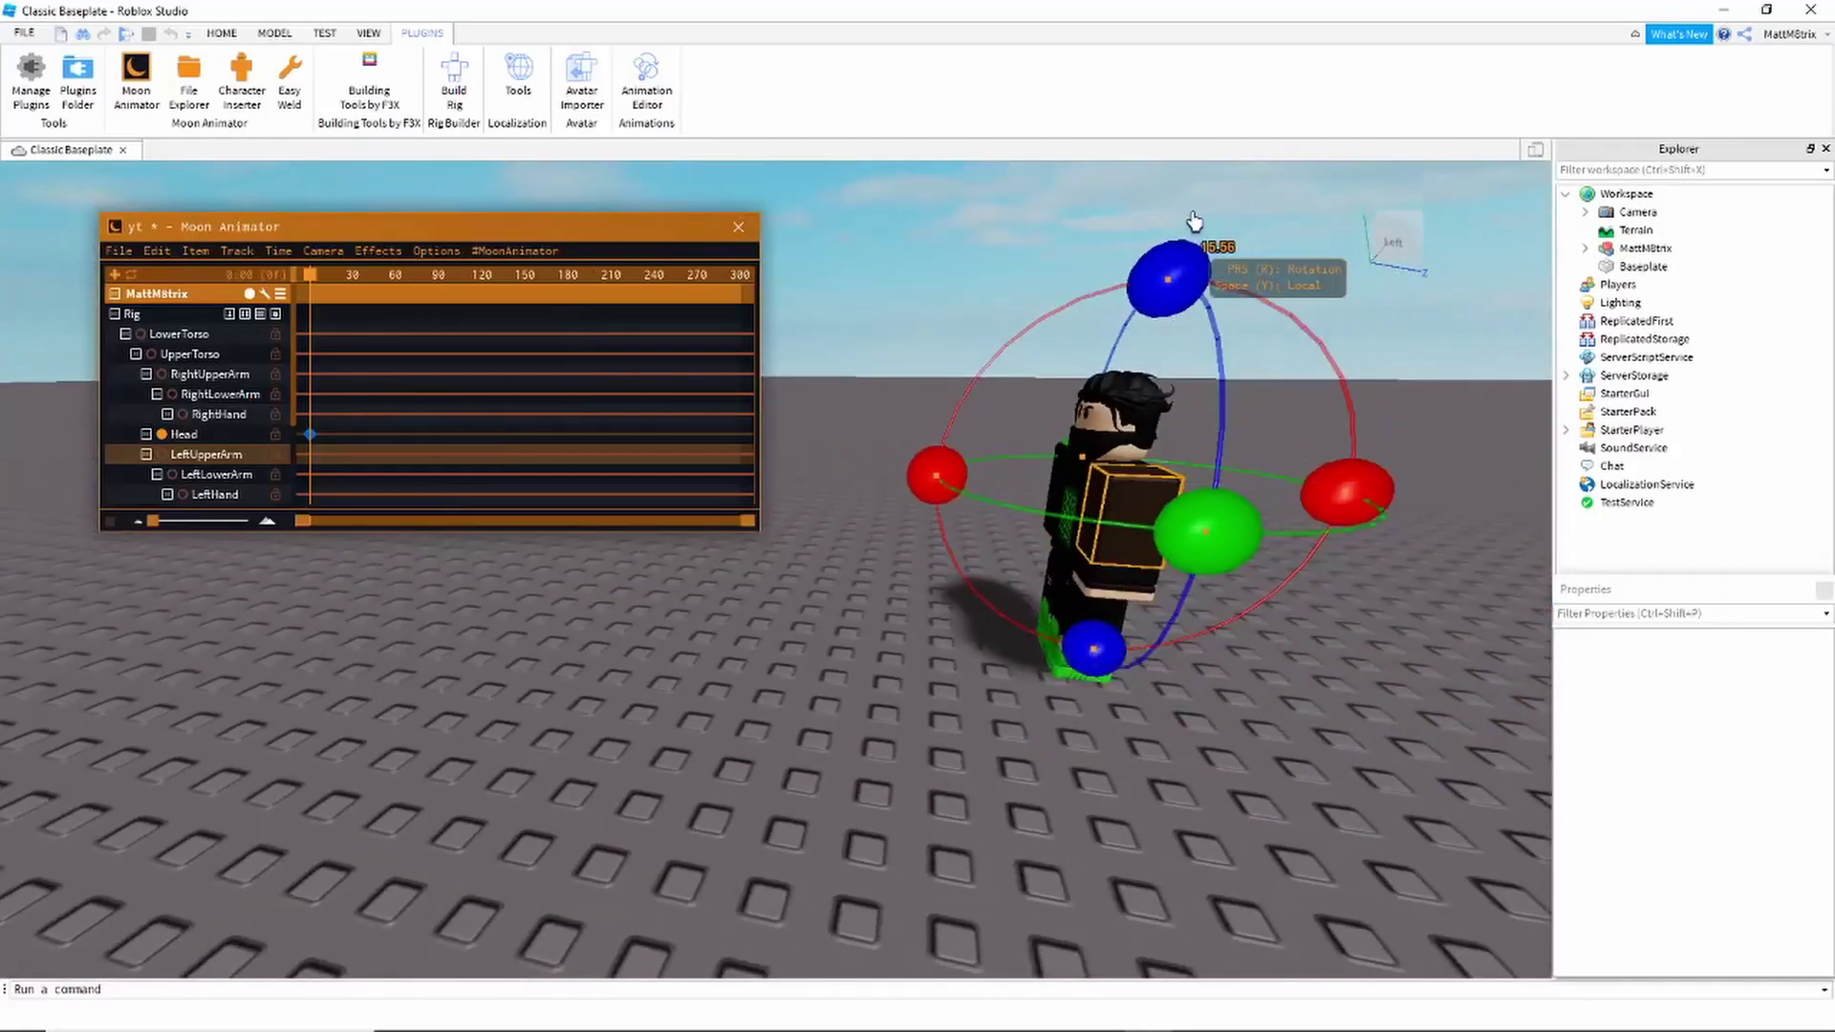
drag(1357, 506, 1401, 531)
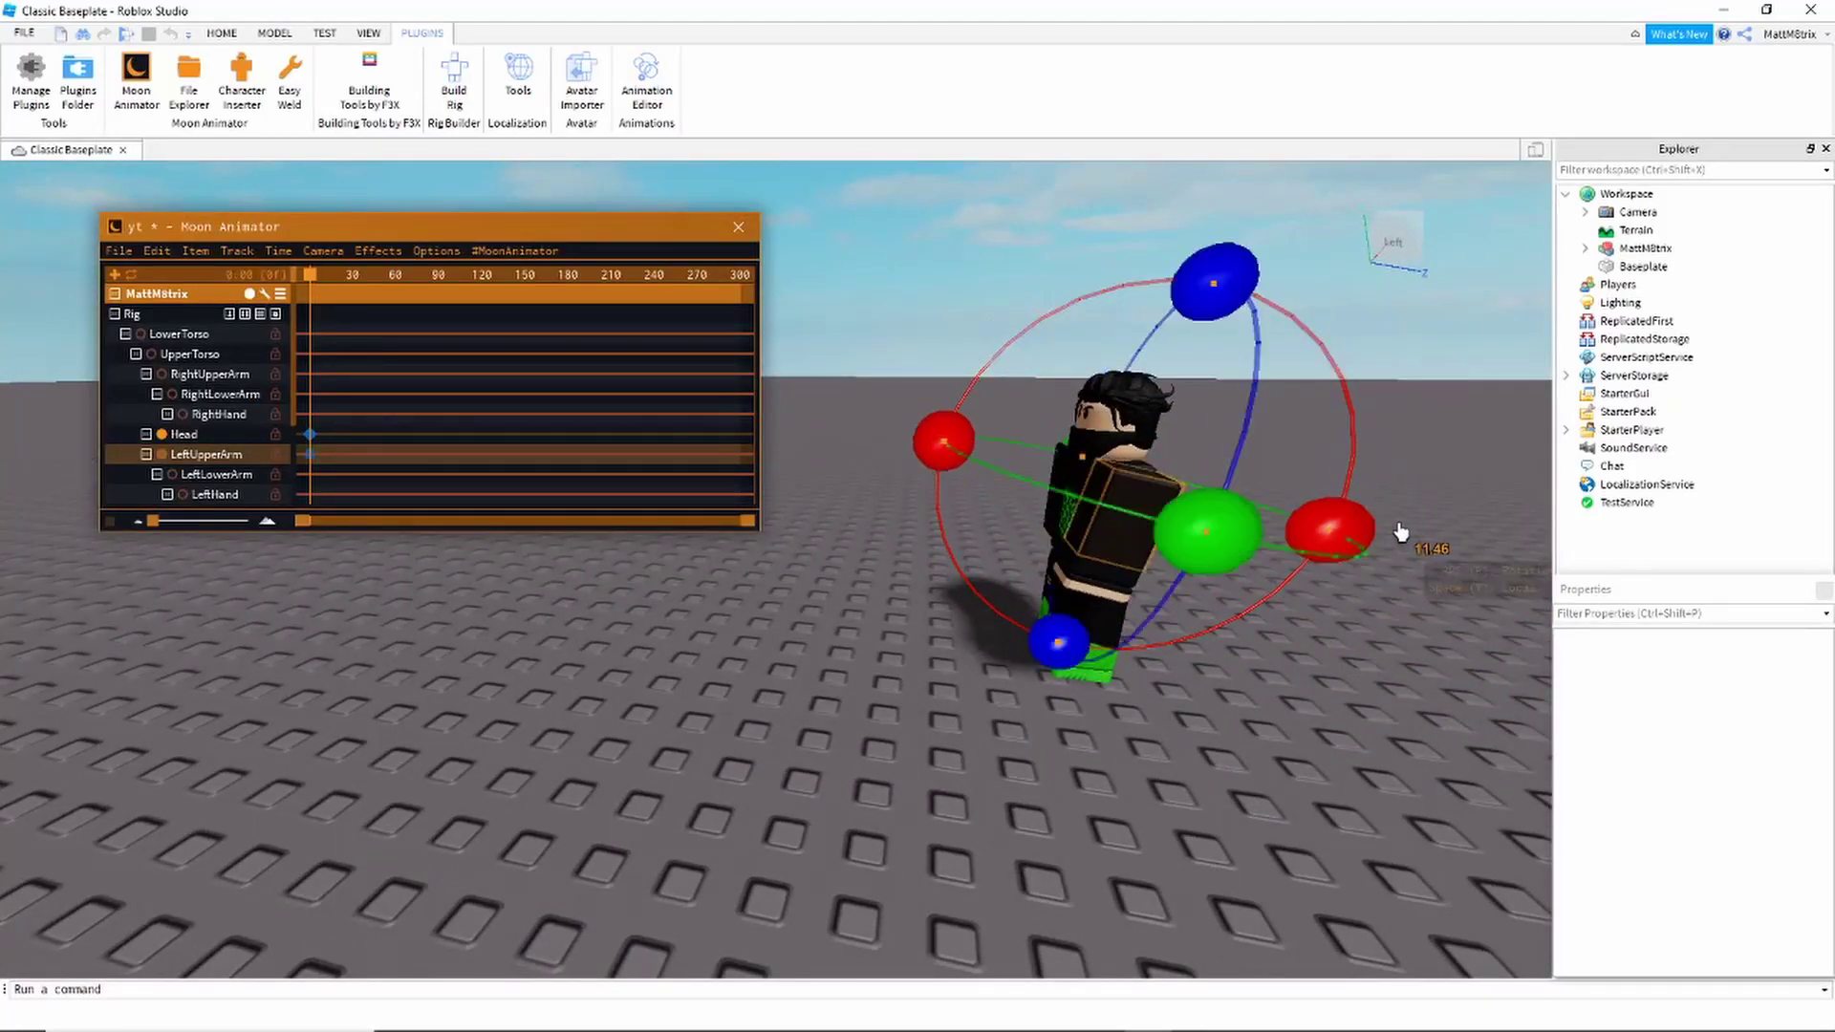
click(1092, 568)
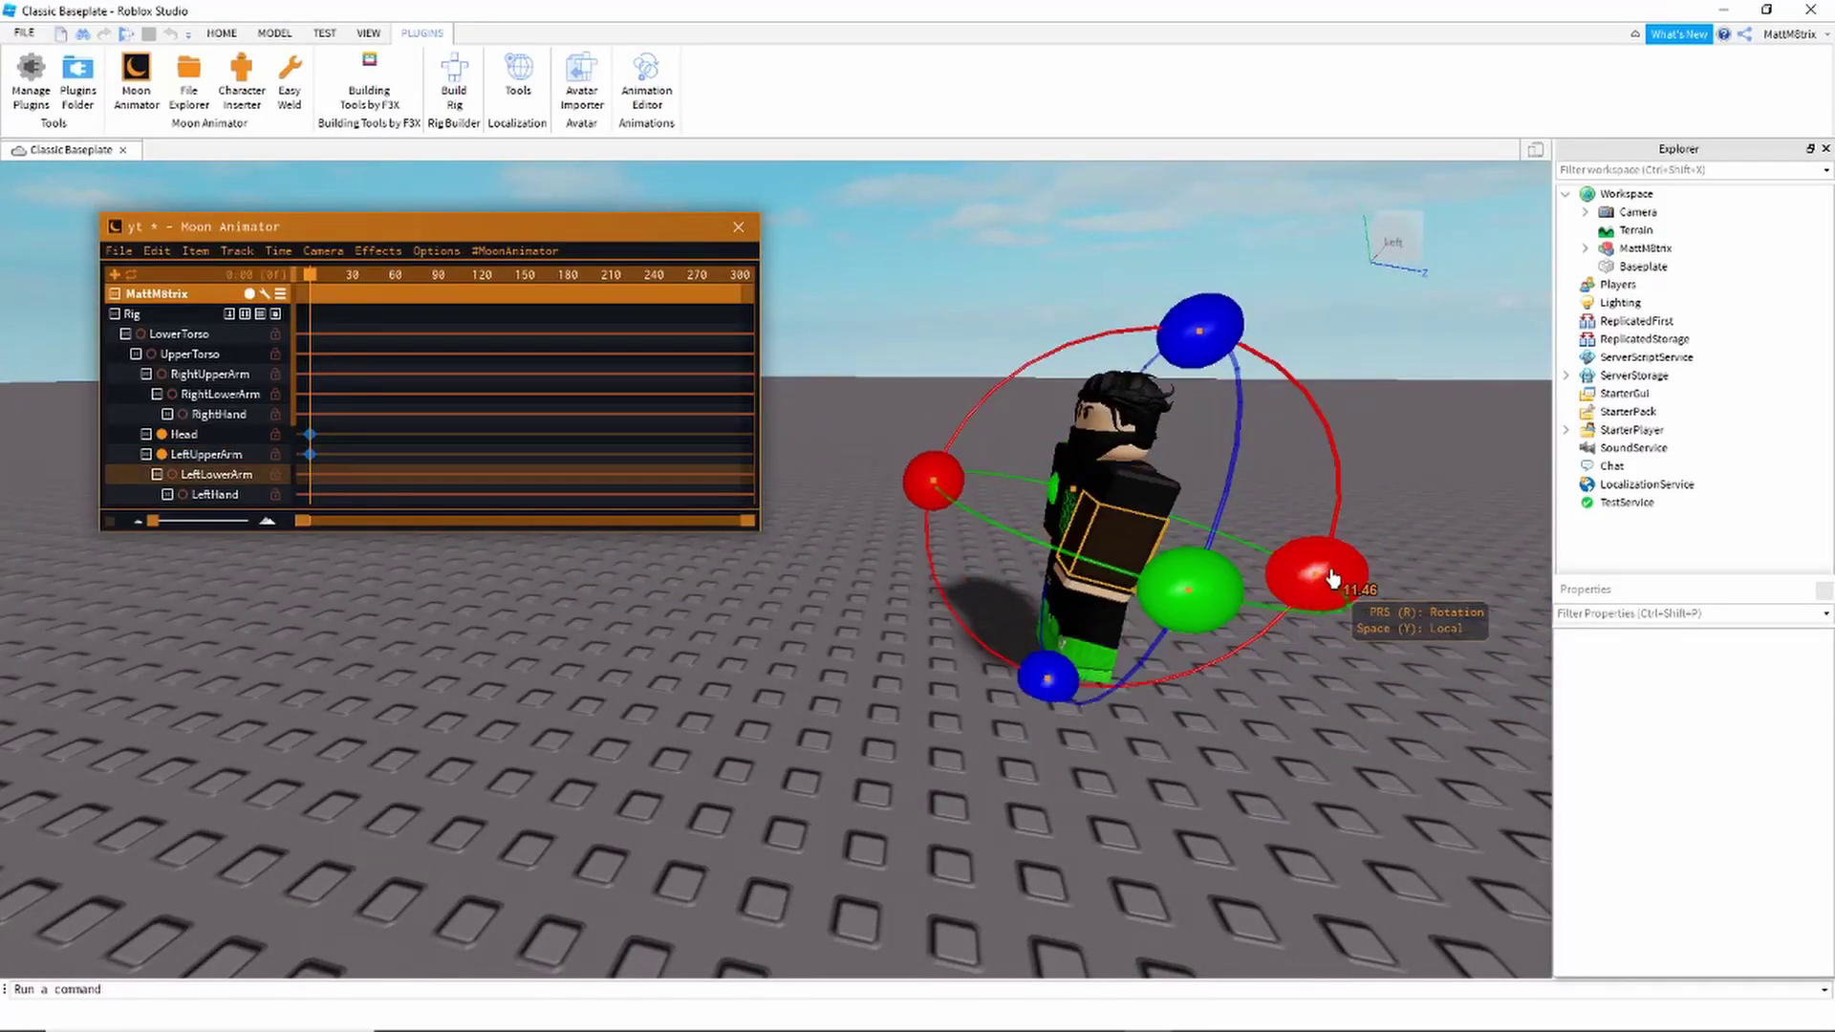
drag(1319, 574, 1358, 598)
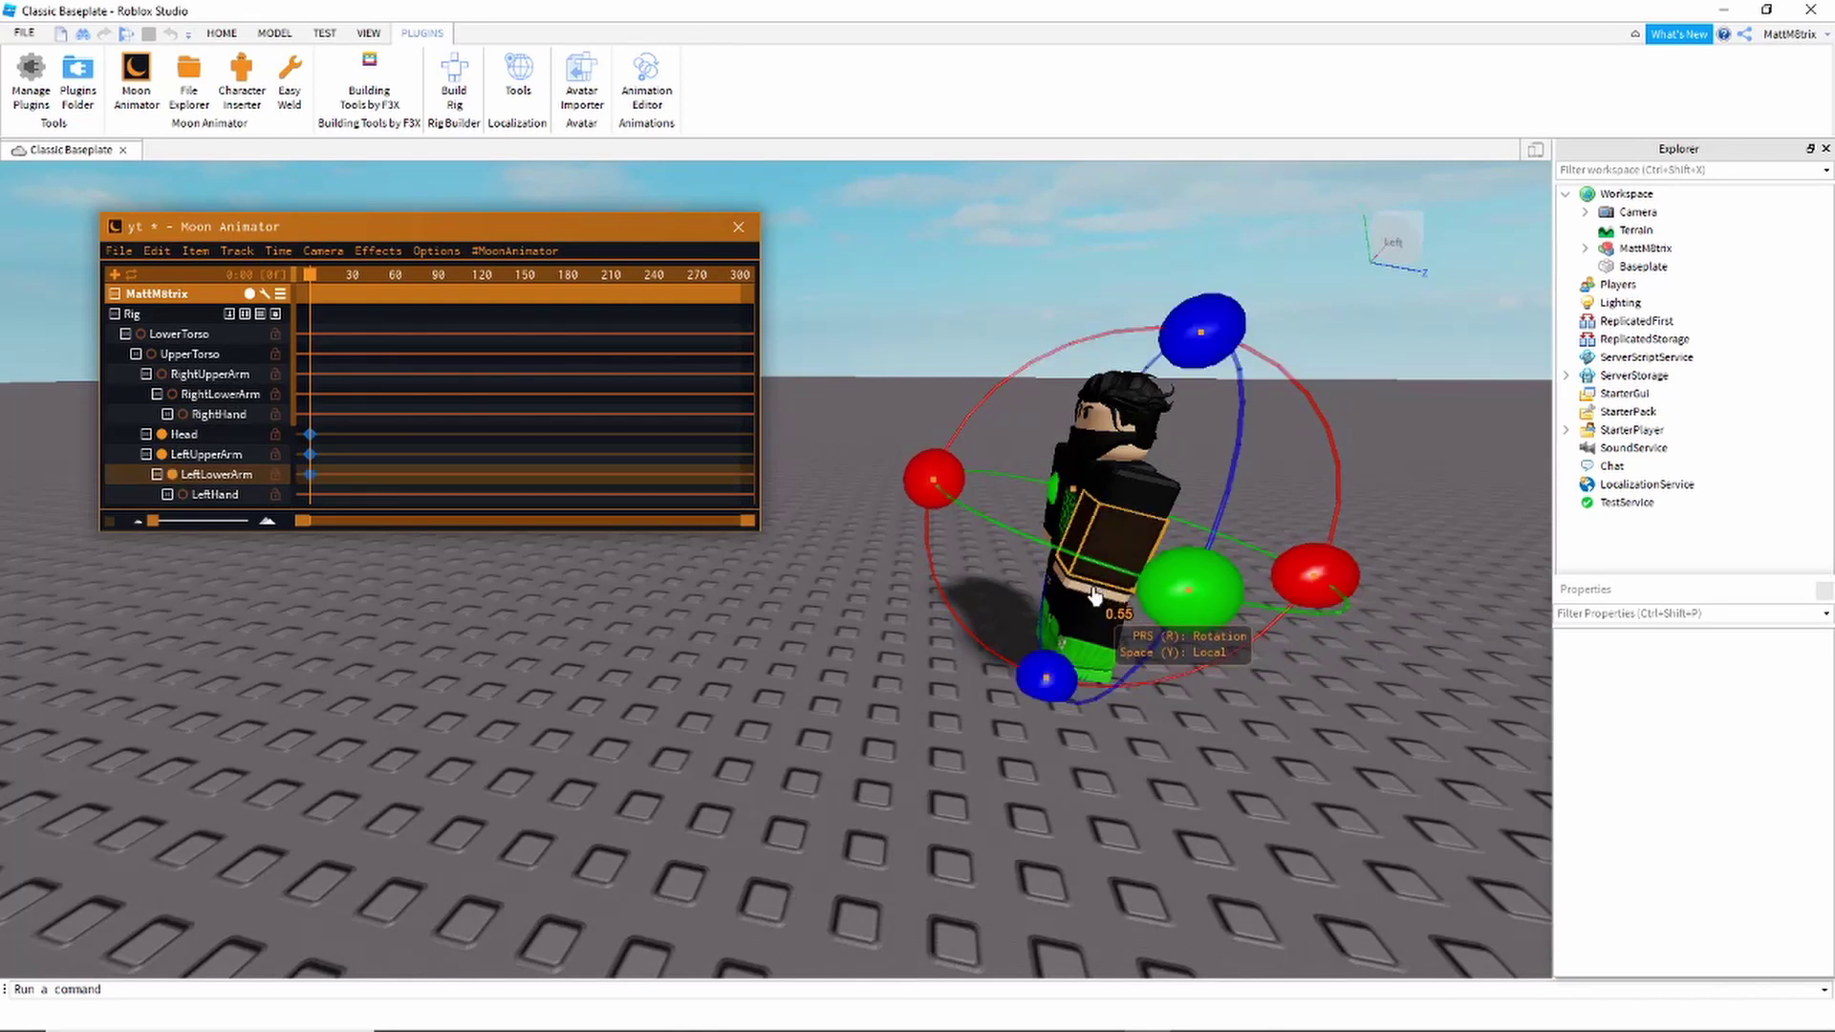
click(1090, 588)
mouse_move(905, 536)
mouse_down()
mouse_move(950, 410)
mouse_move(905, 475)
mouse_move(904, 550)
mouse_up()
right_drag(925, 618, 992, 671)
drag(689, 661, 660, 574)
- Rotate the left lower arm further to refine the pose
click(703, 757)
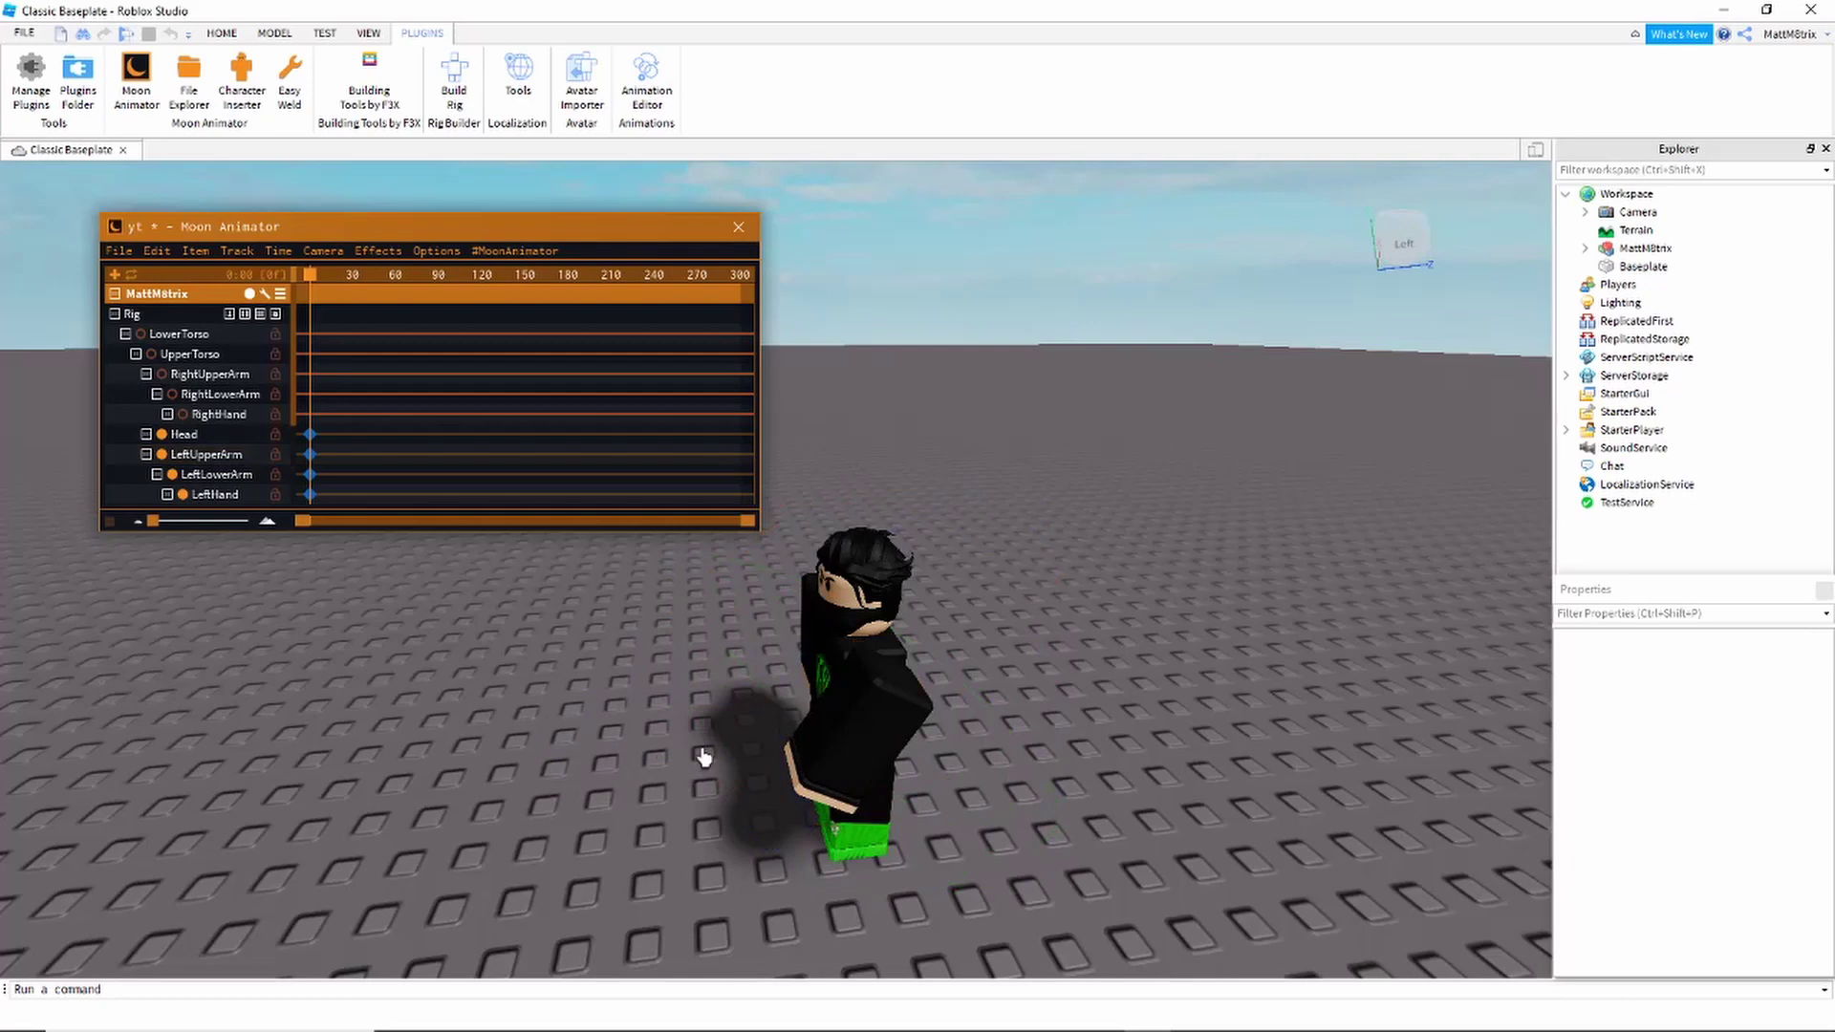
click(828, 763)
click(813, 779)
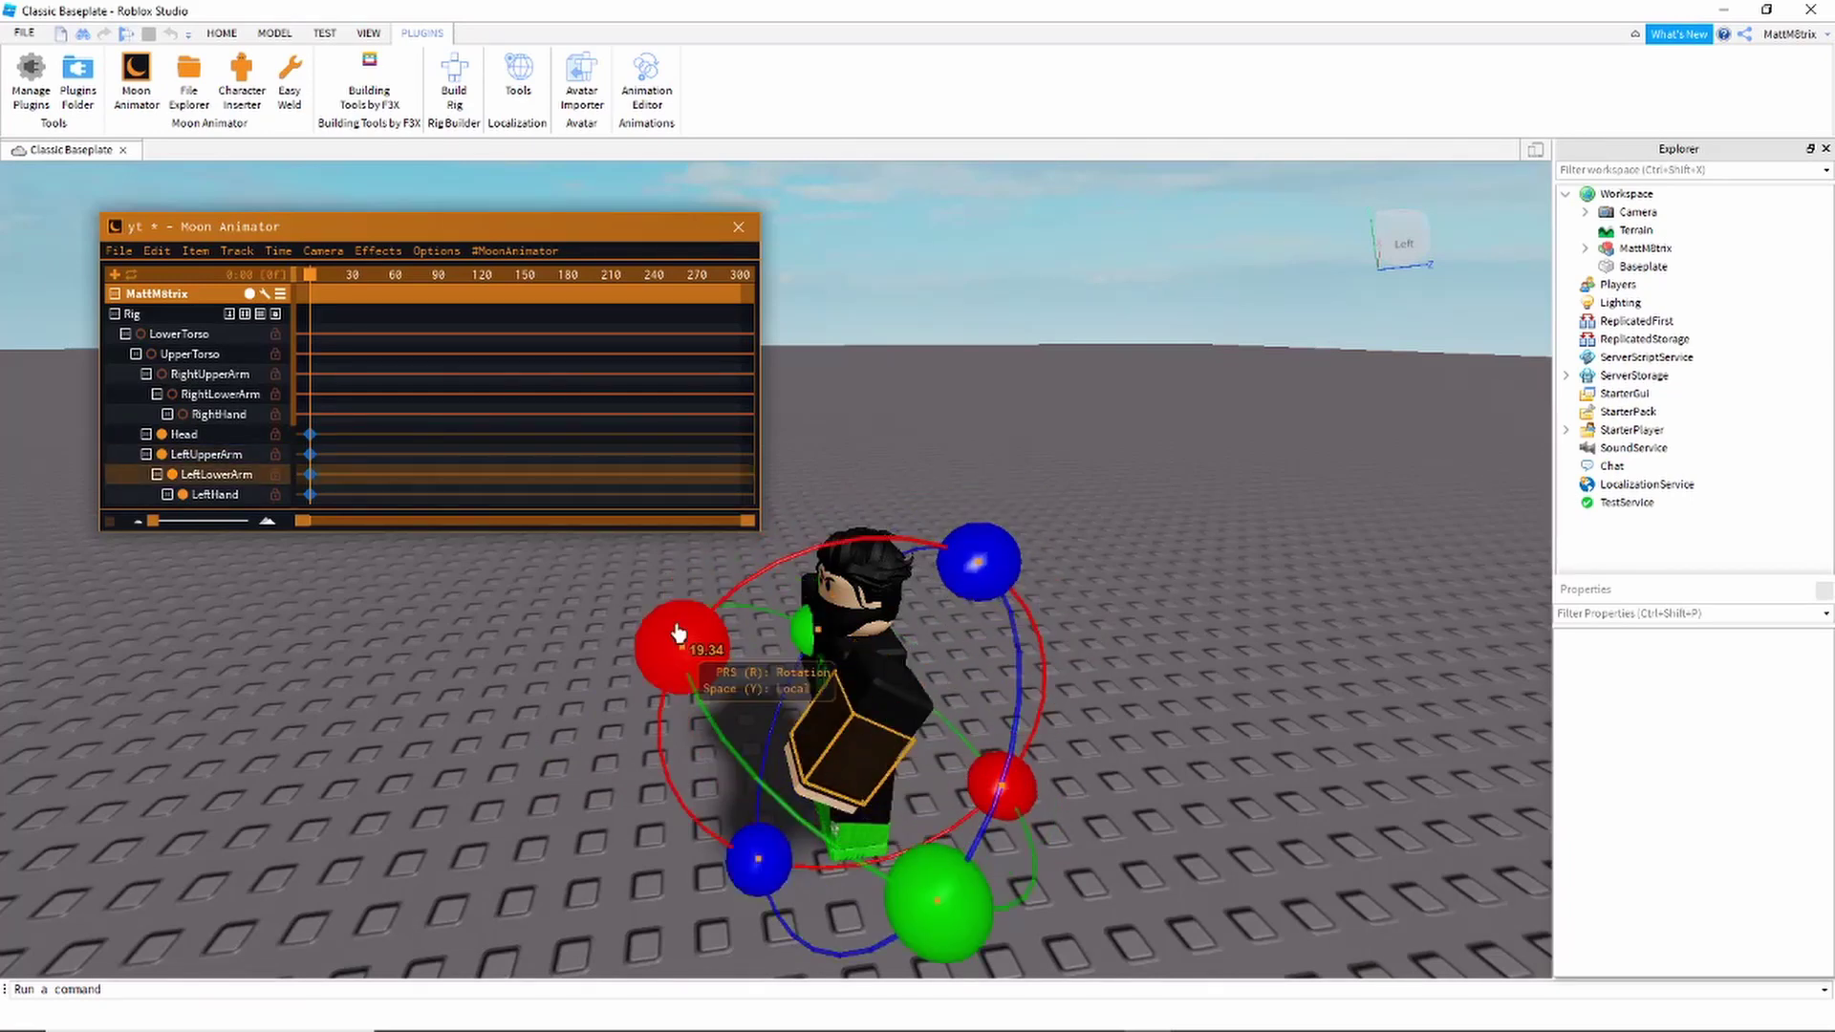
drag(682, 648, 693, 555)
right_drag(952, 655, 951, 654)
- Rotate the right upper arm and right lower arm into a new pose
click(877, 579)
drag(949, 376, 934, 402)
right_drag(934, 402, 934, 402)
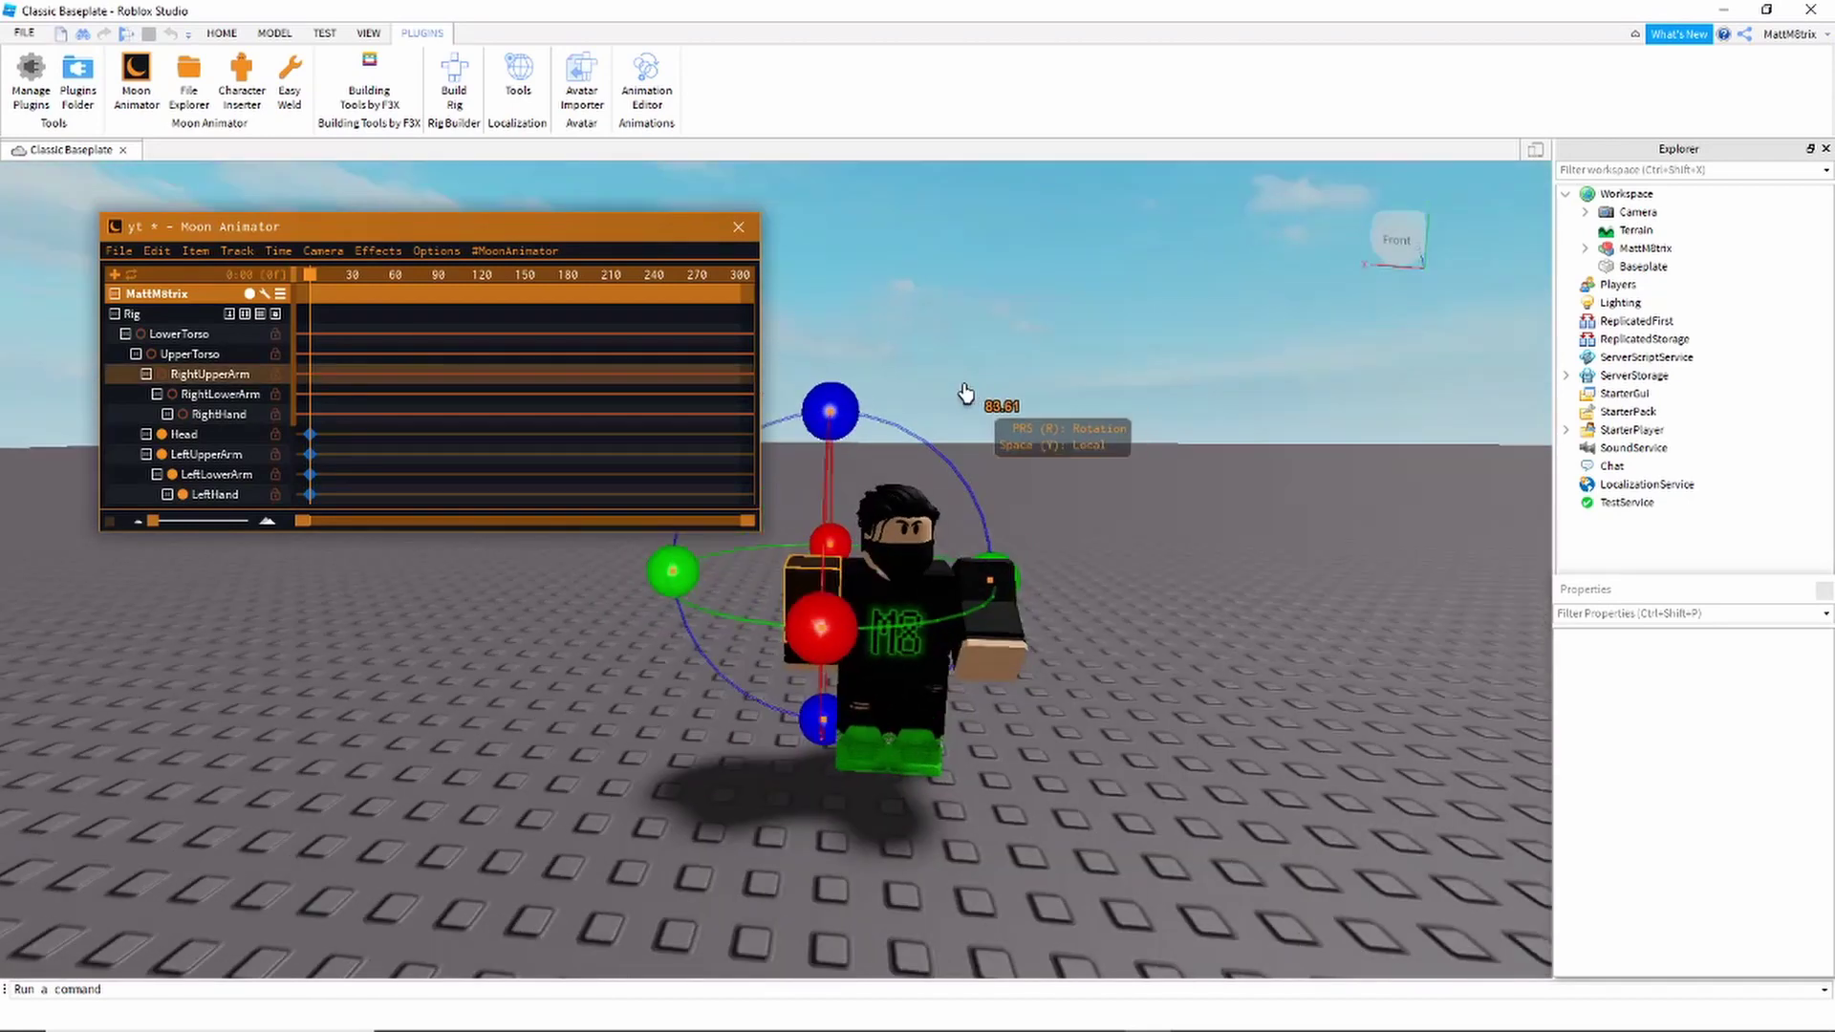
click(758, 658)
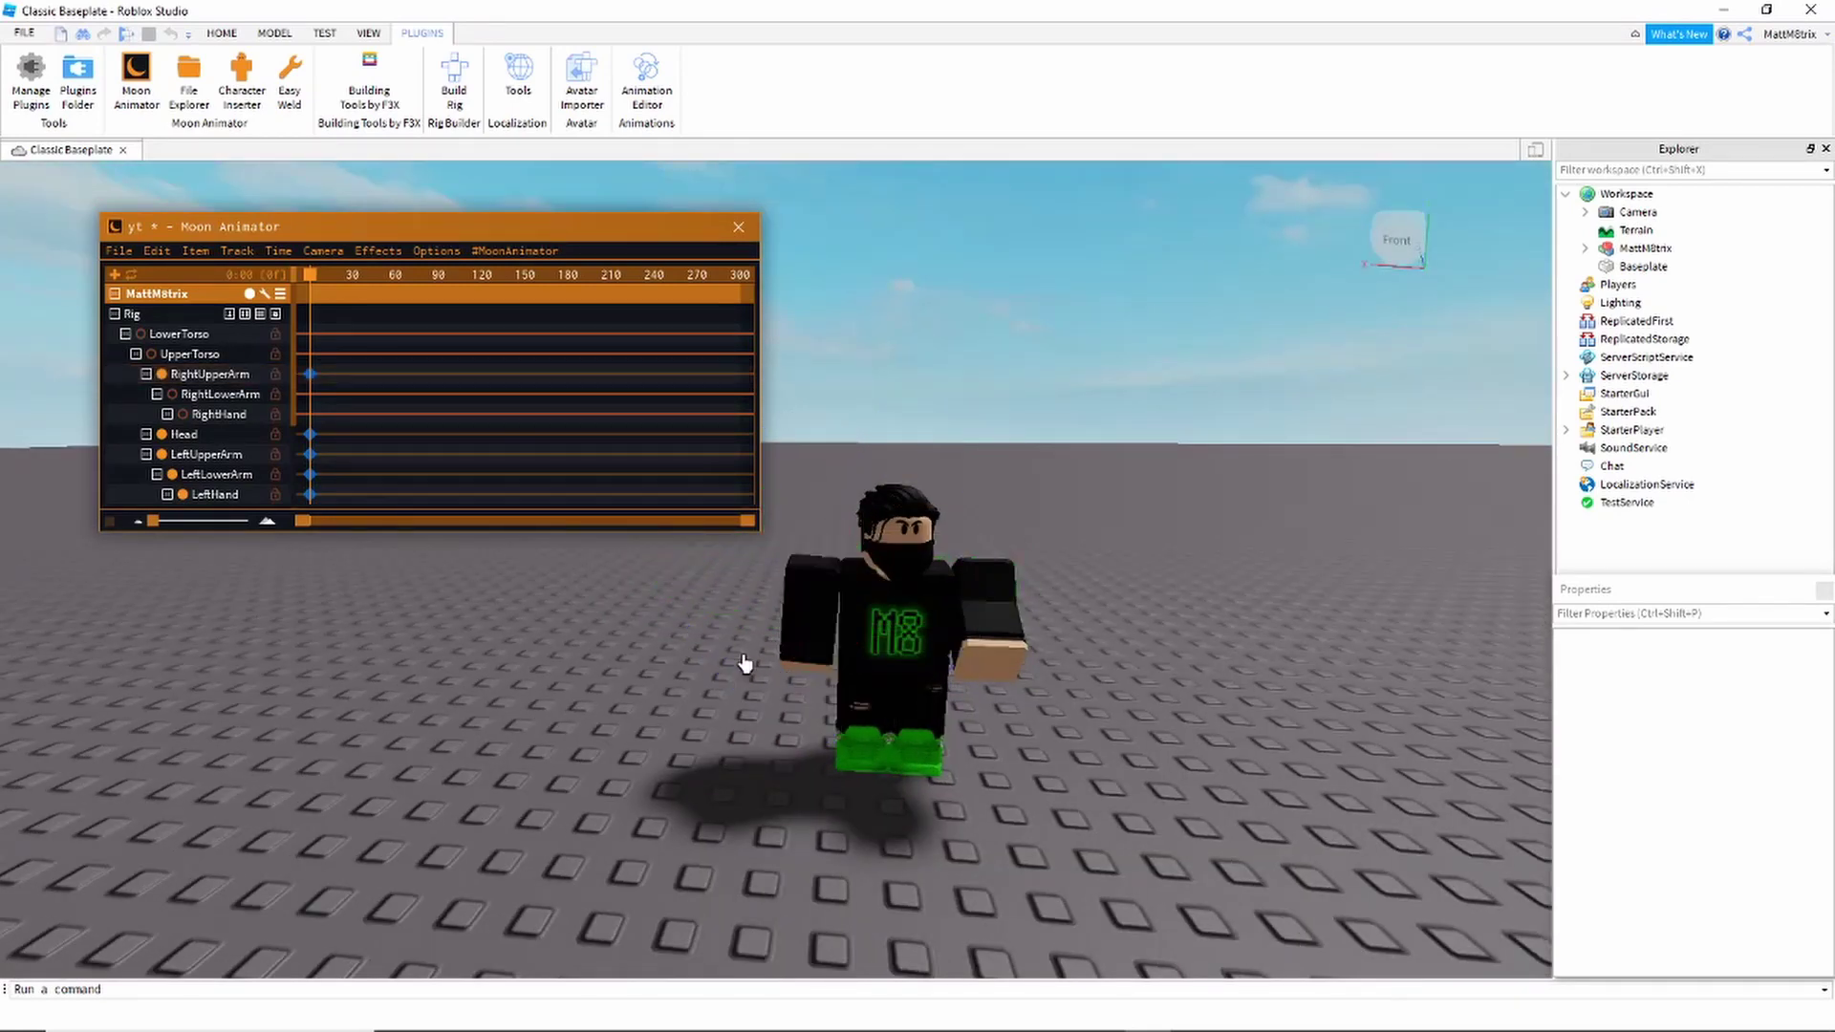
click(803, 646)
click(800, 646)
click(802, 659)
drag(800, 450, 898, 426)
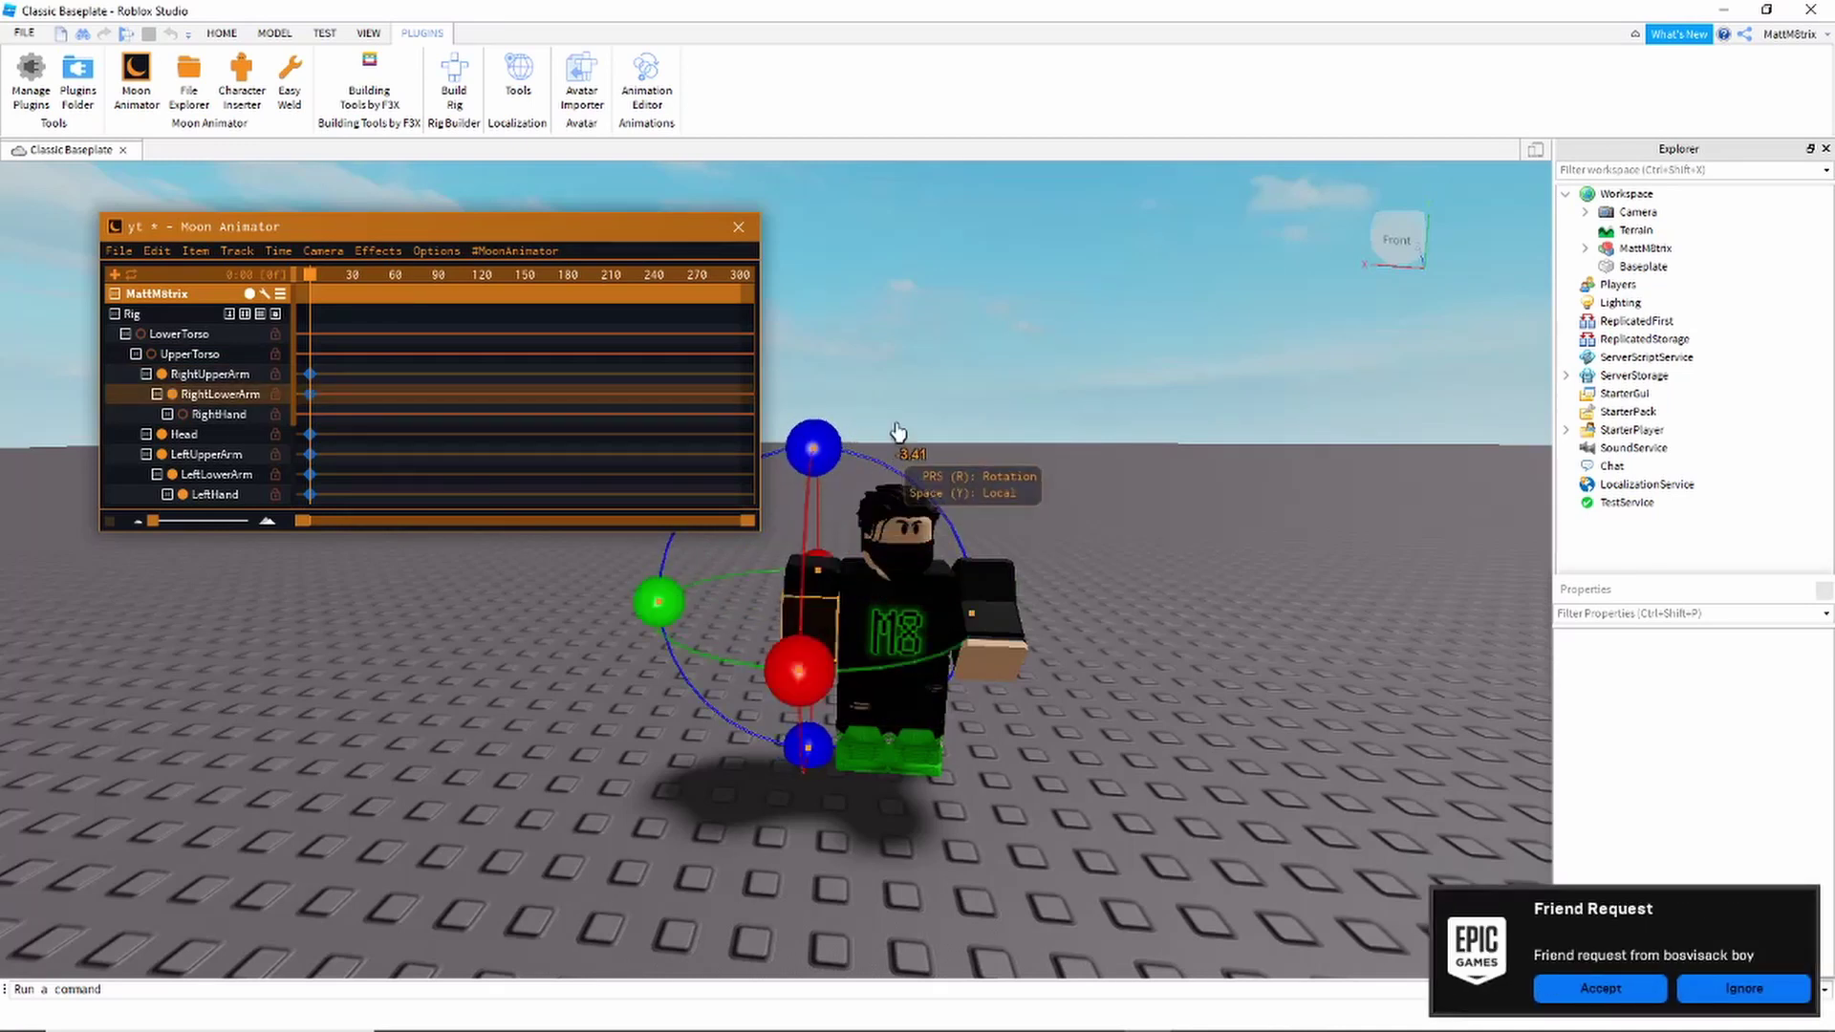
click(1007, 696)
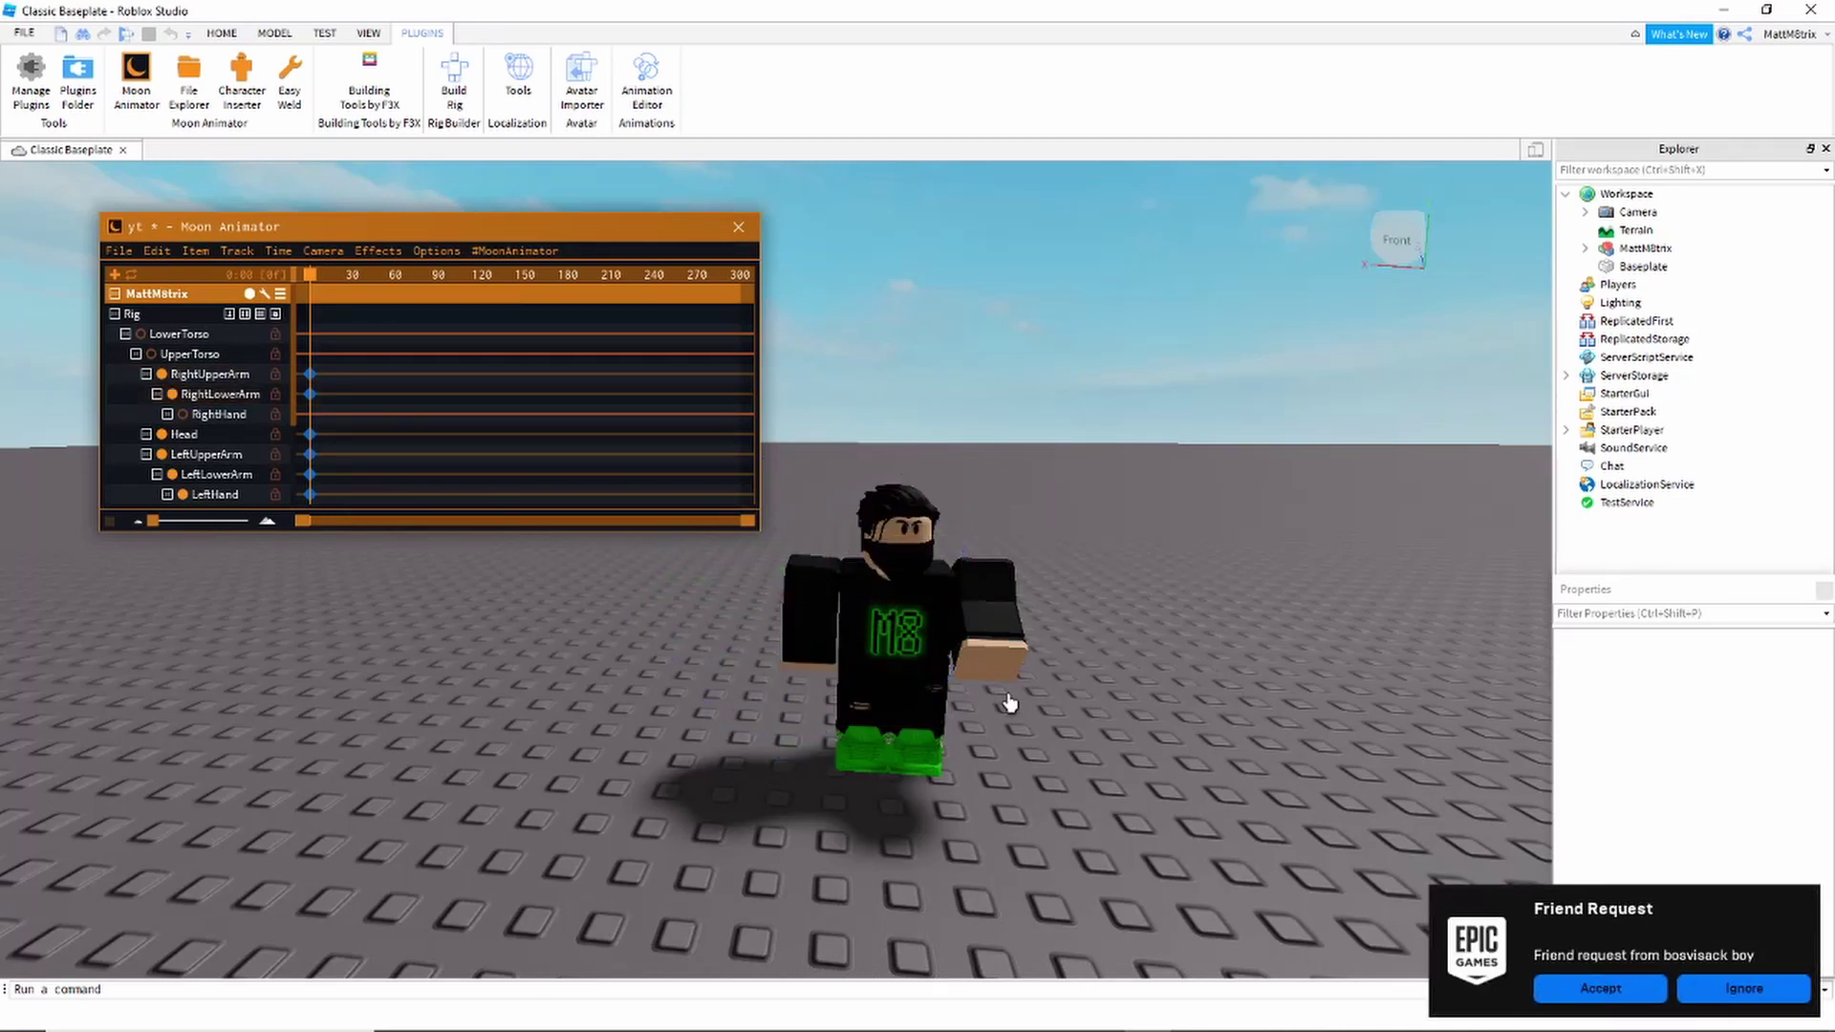
- Dismiss the friend-request notification and rotate the right upper leg into place
click(1745, 989)
click(915, 739)
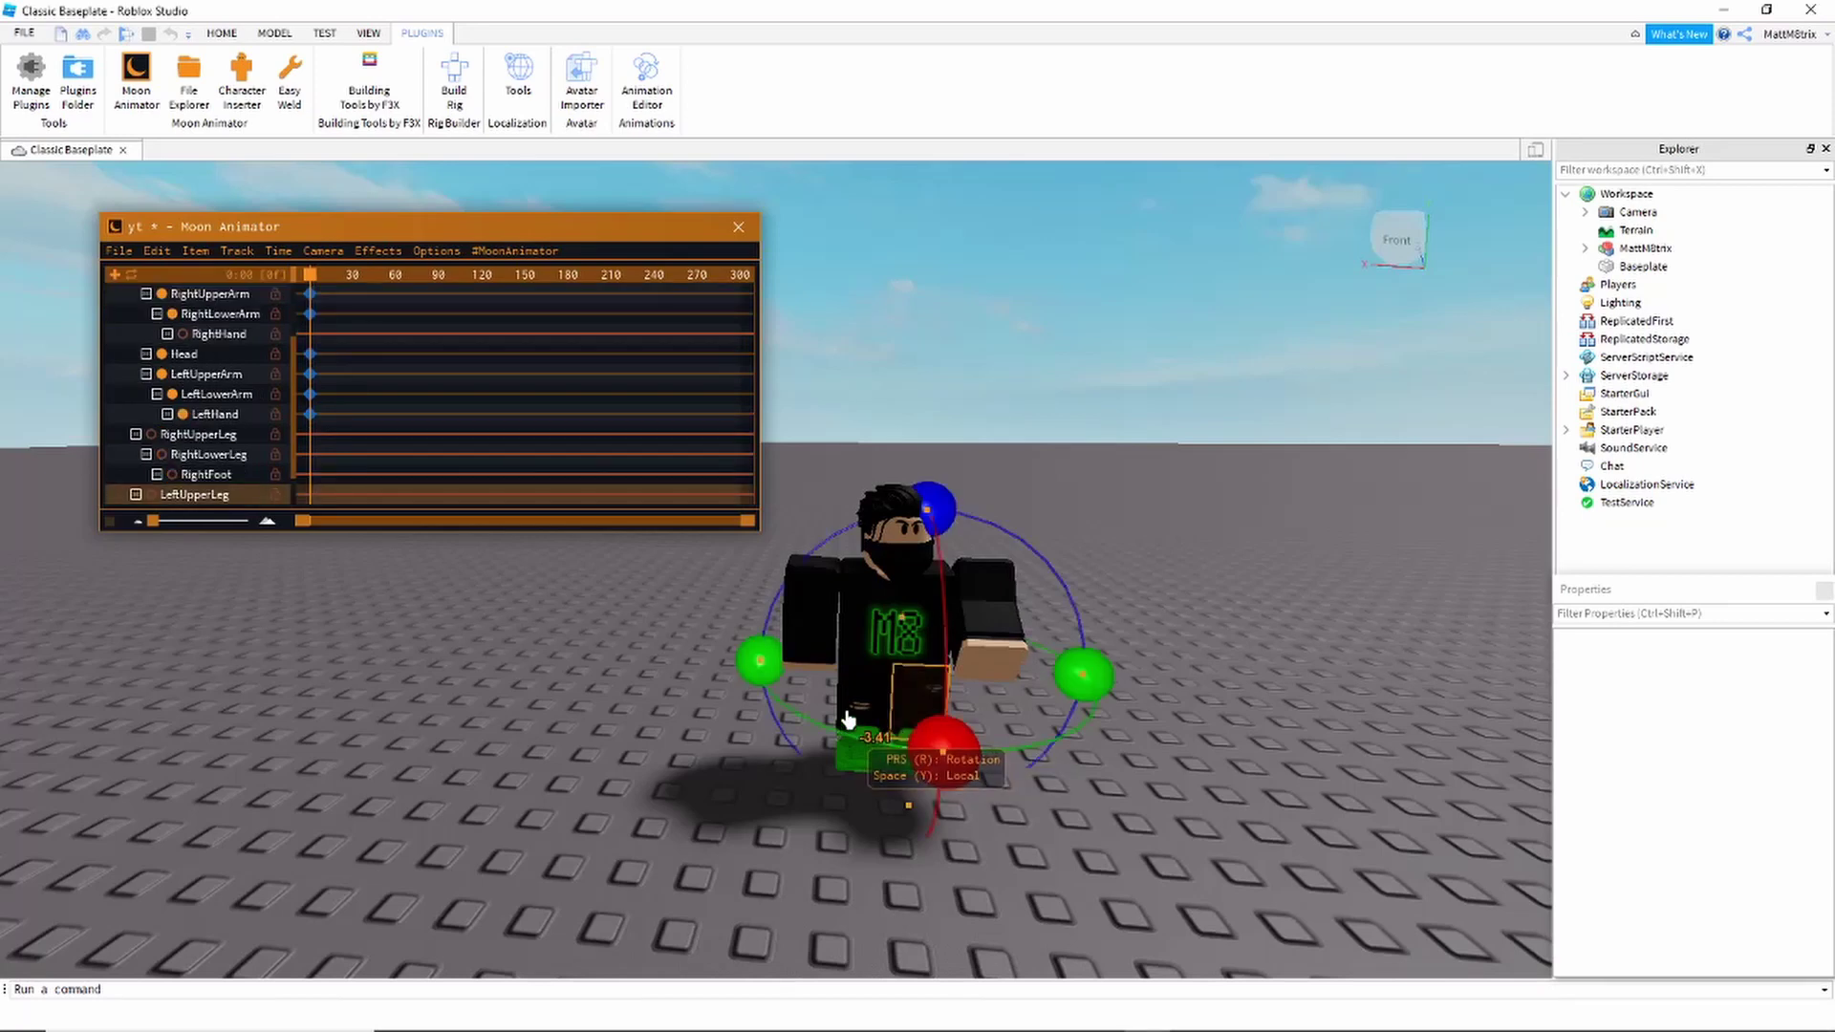
drag(932, 506, 895, 498)
right_drag(1077, 430, 1083, 482)
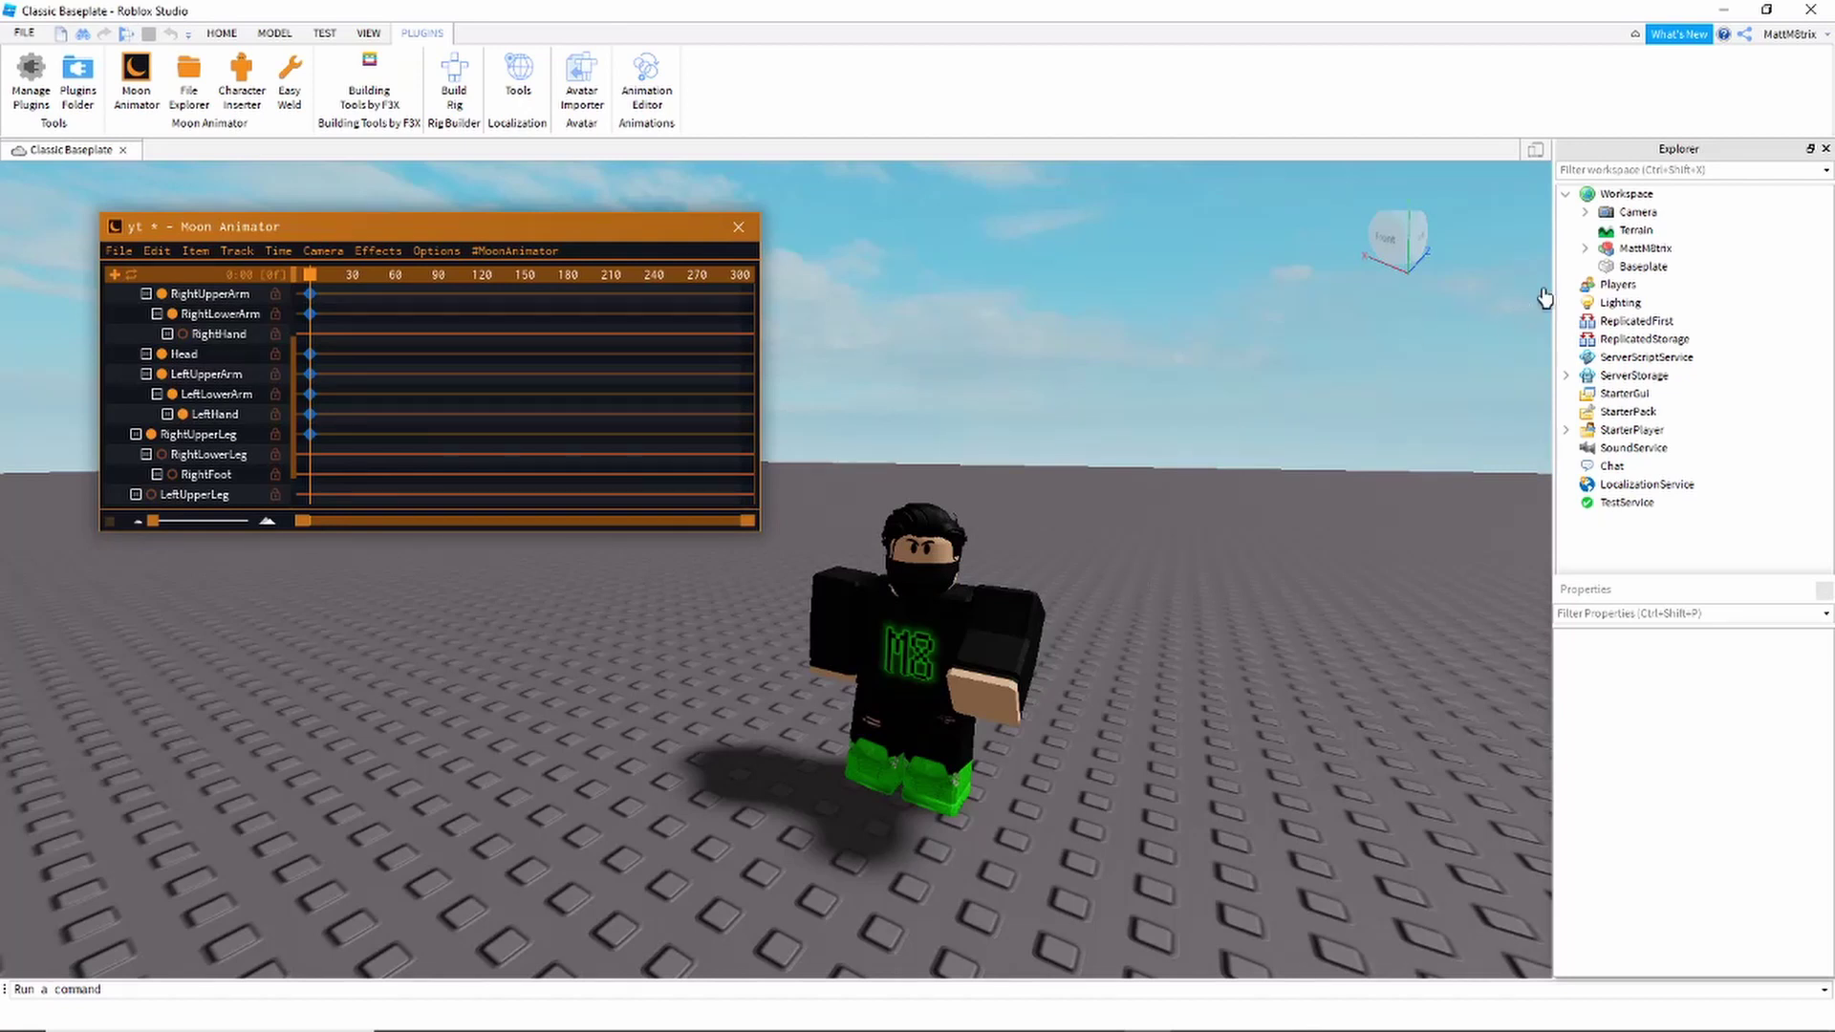
- Export the avatar model with Export Selection as 'yt' into Pictures > Renders
right_click(1622, 250)
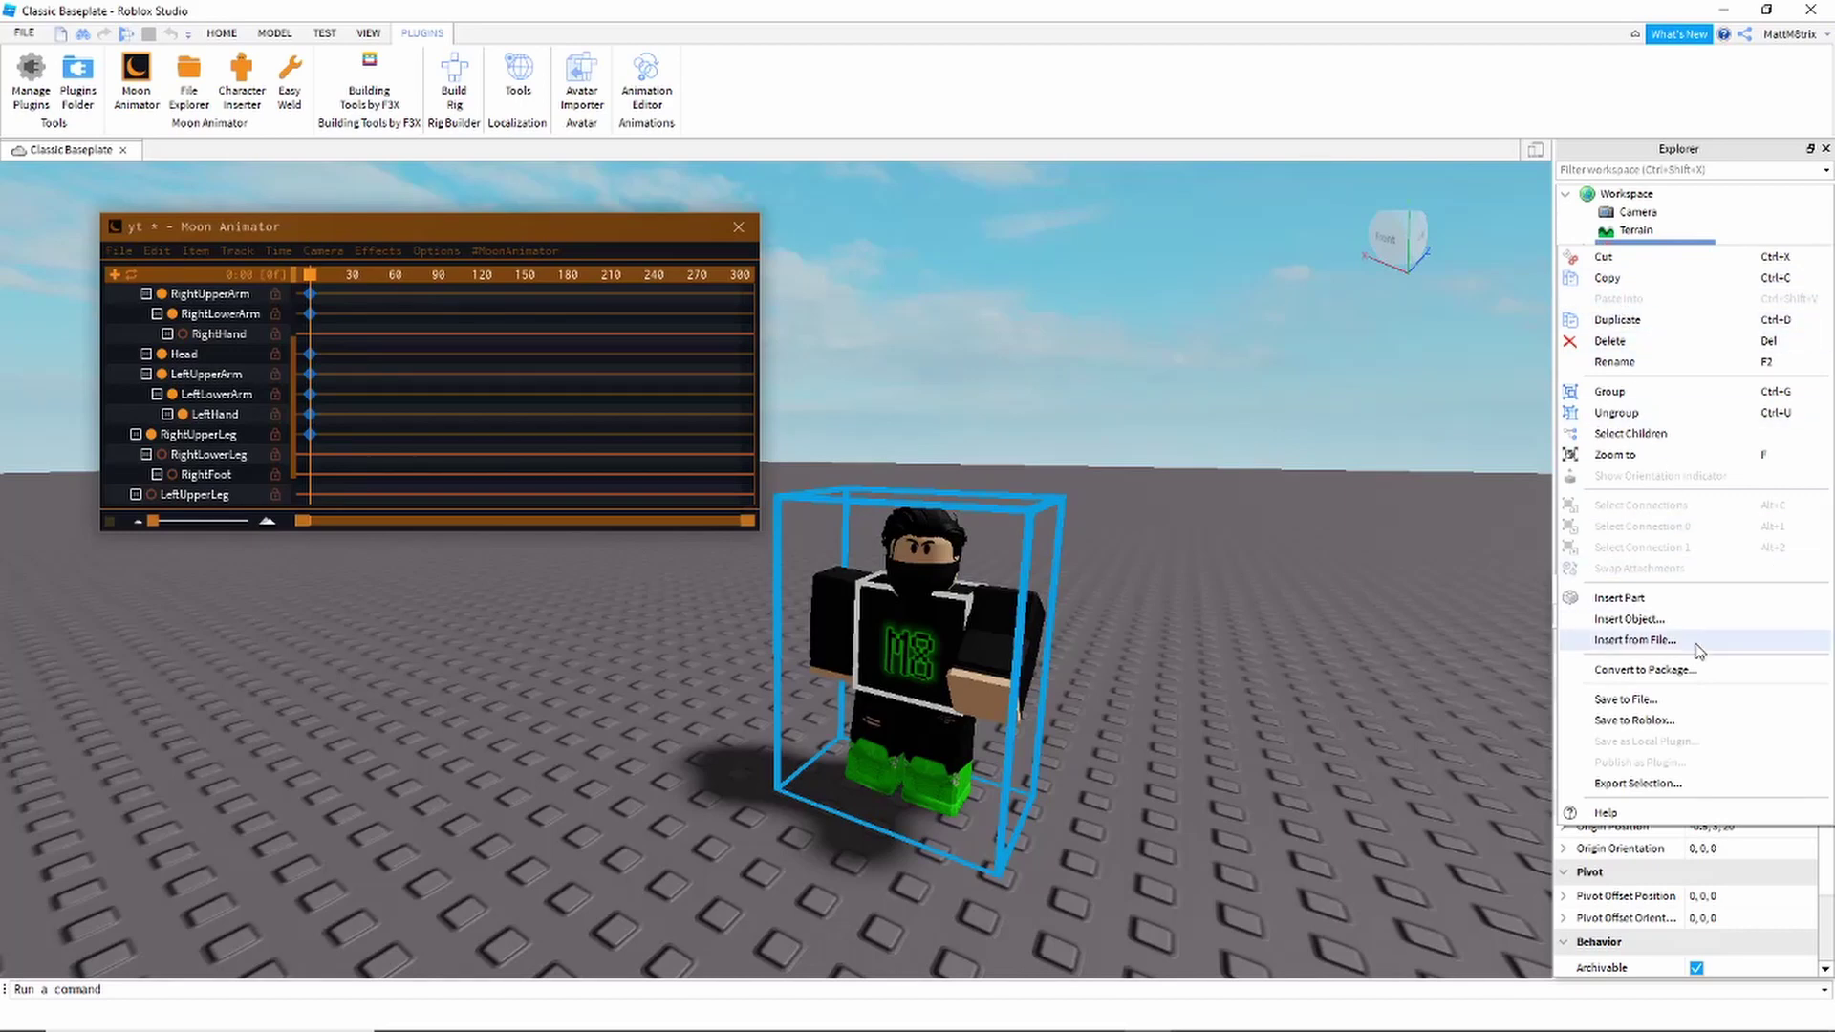
click(1660, 784)
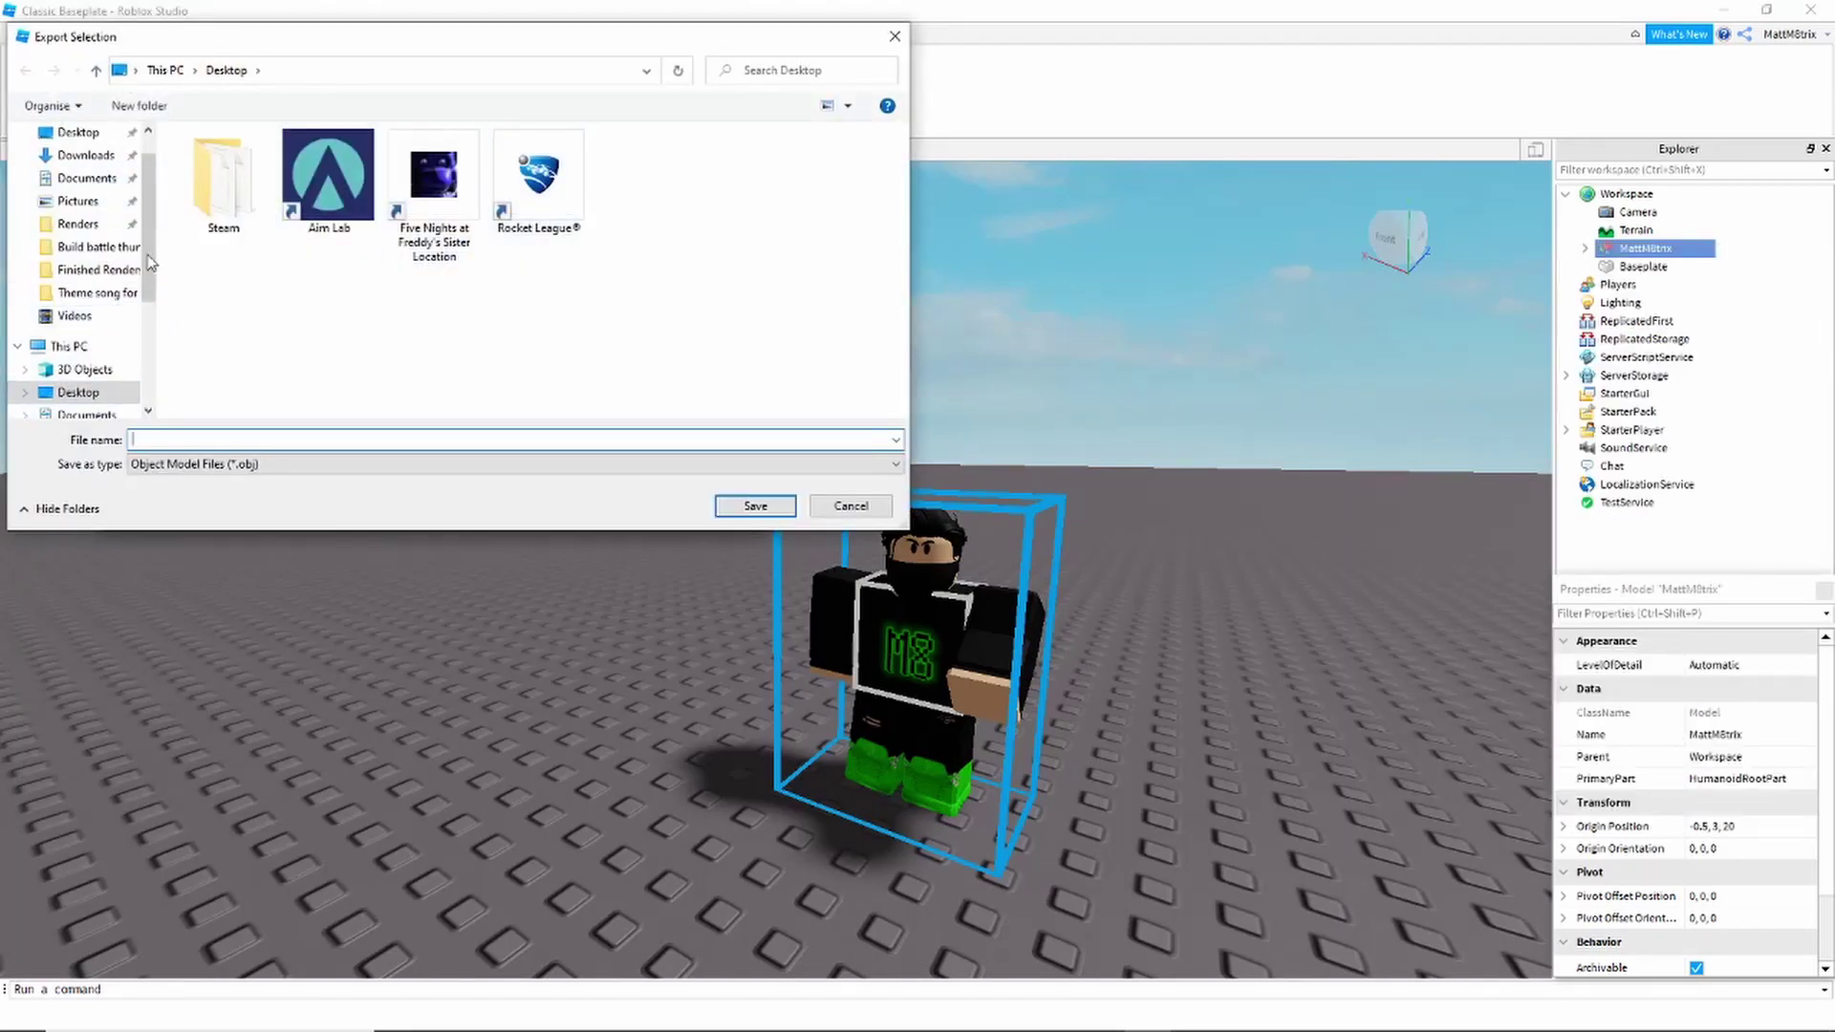
click(79, 225)
scroll(516, 296, down, 1)
scroll(531, 296, up, 1)
scroll(531, 296, down, 3)
click(349, 440)
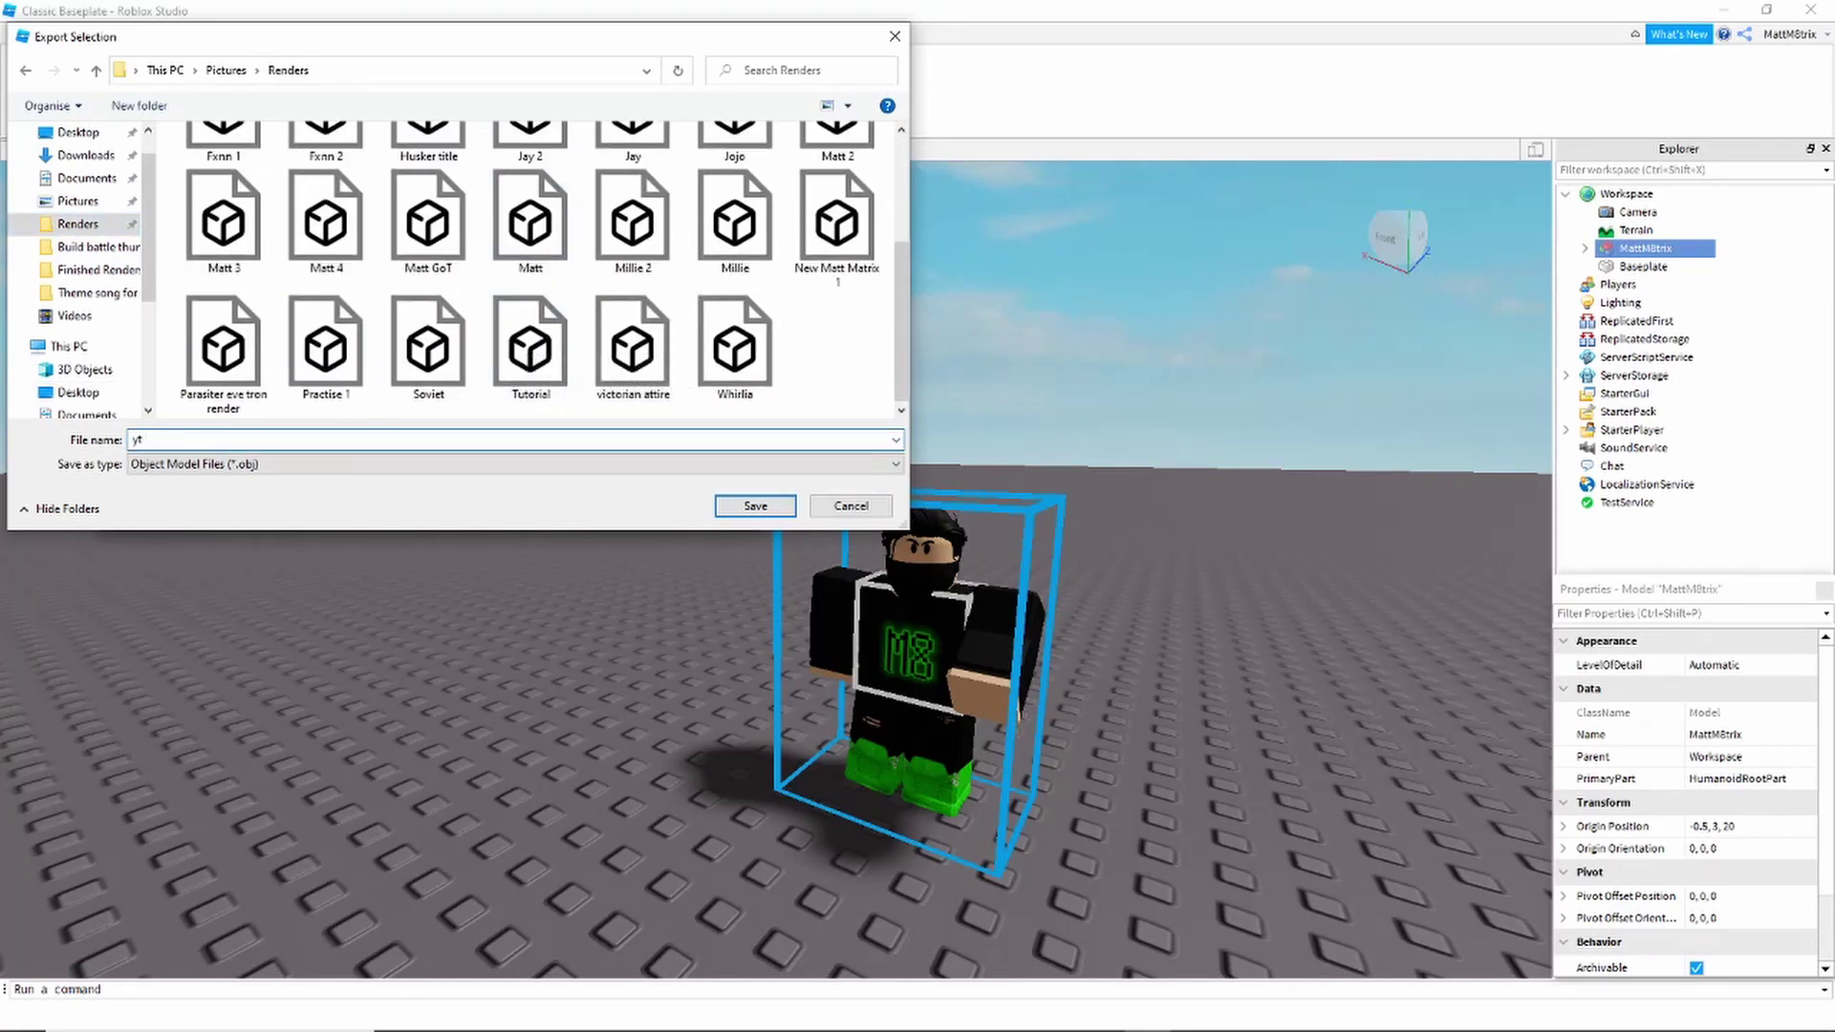
key(Return)
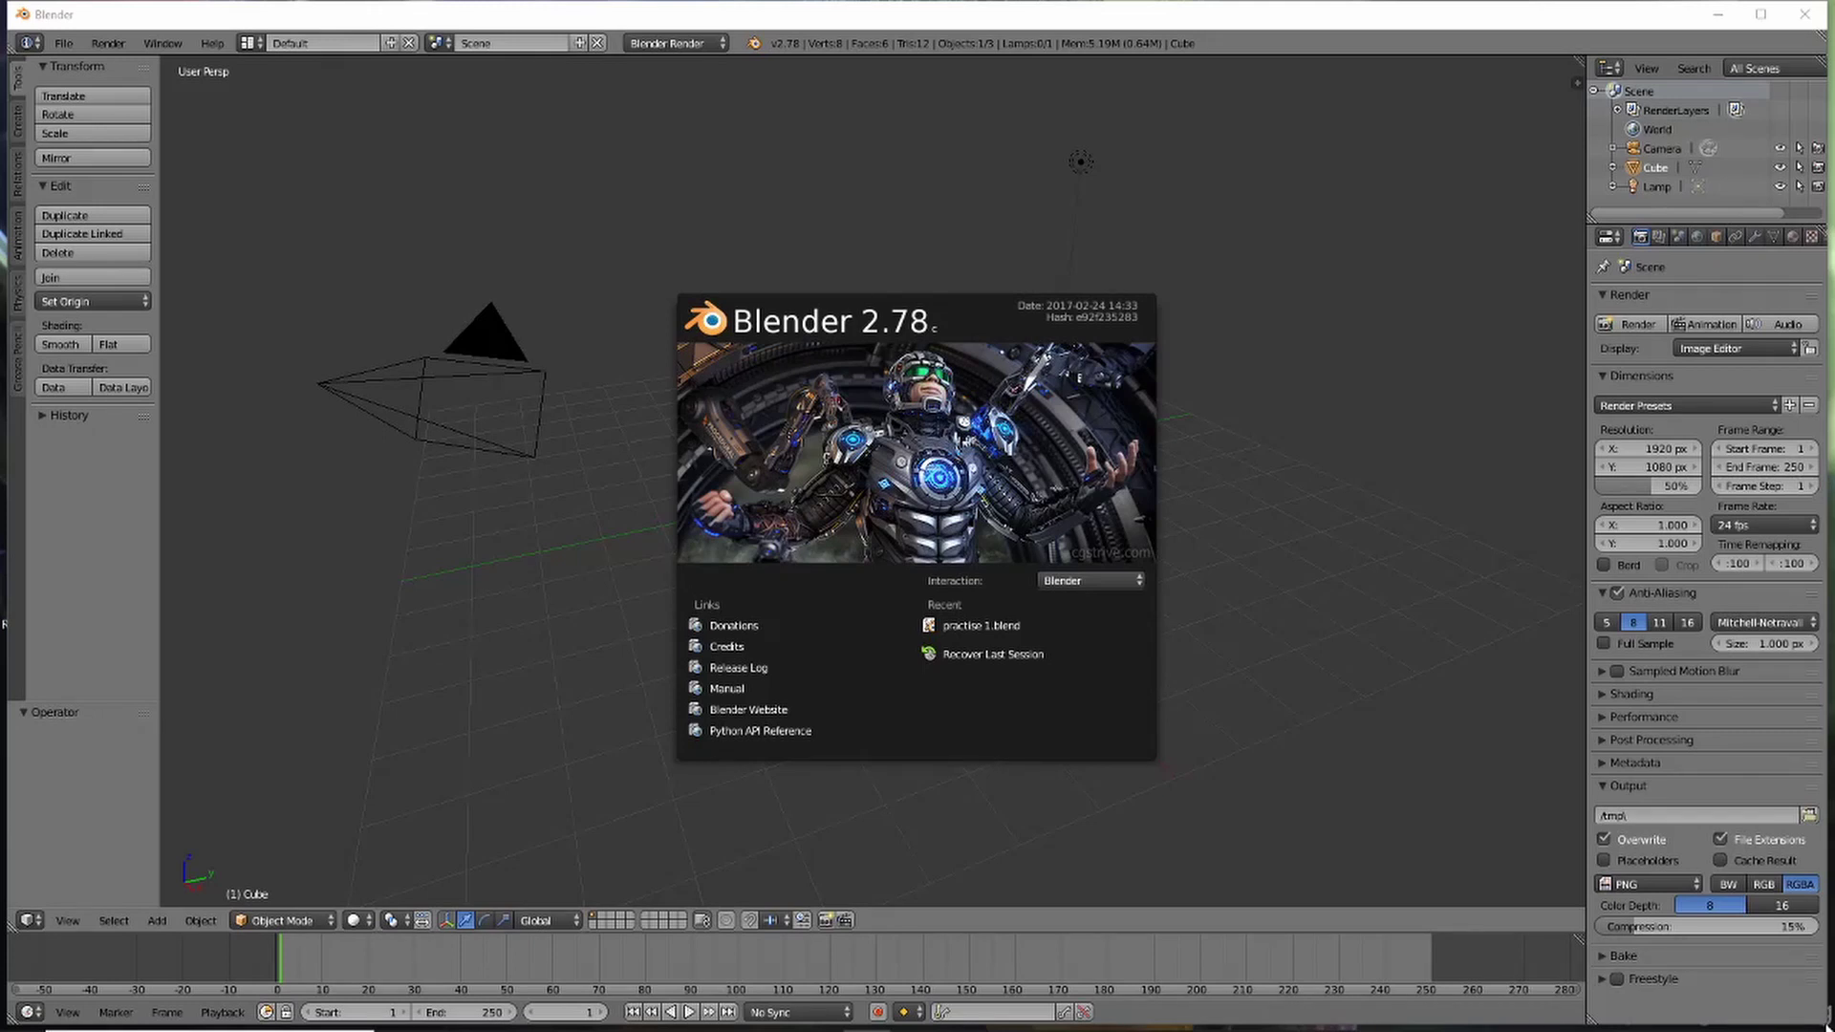
- Dismiss Blender's splash screen and delete the default cube with X
click(1392, 448)
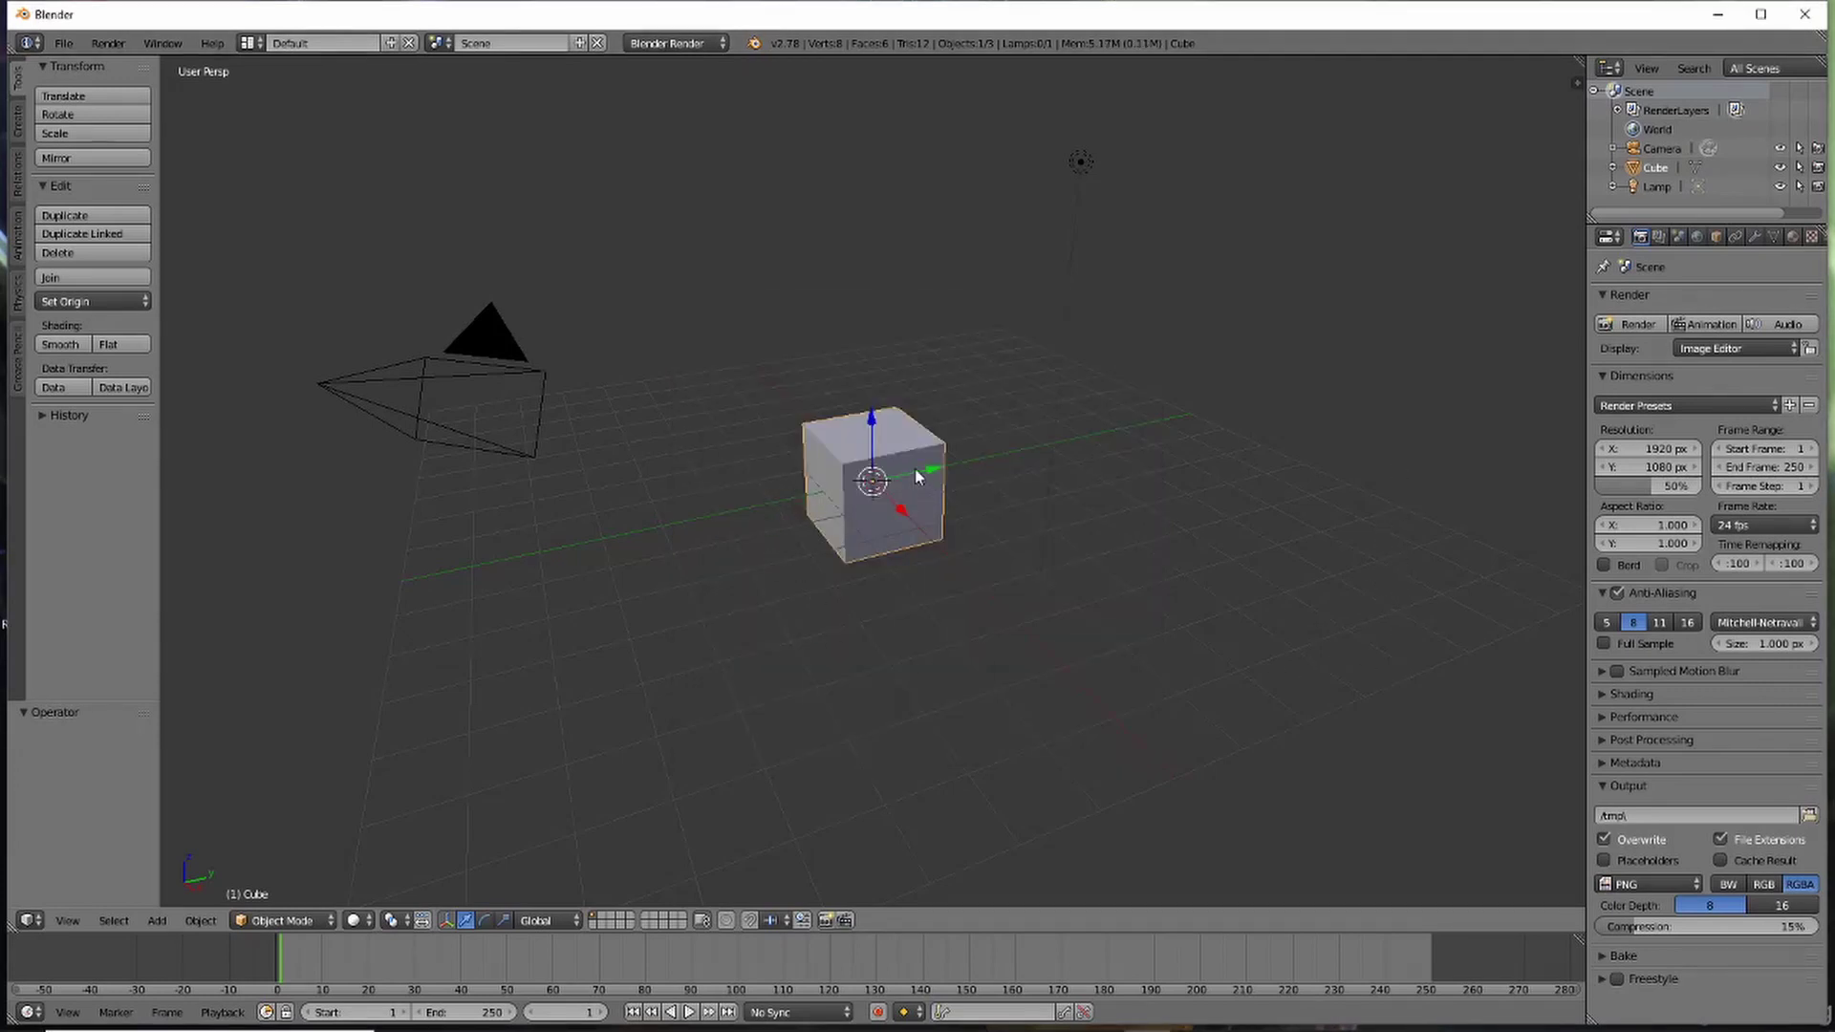
key(x)
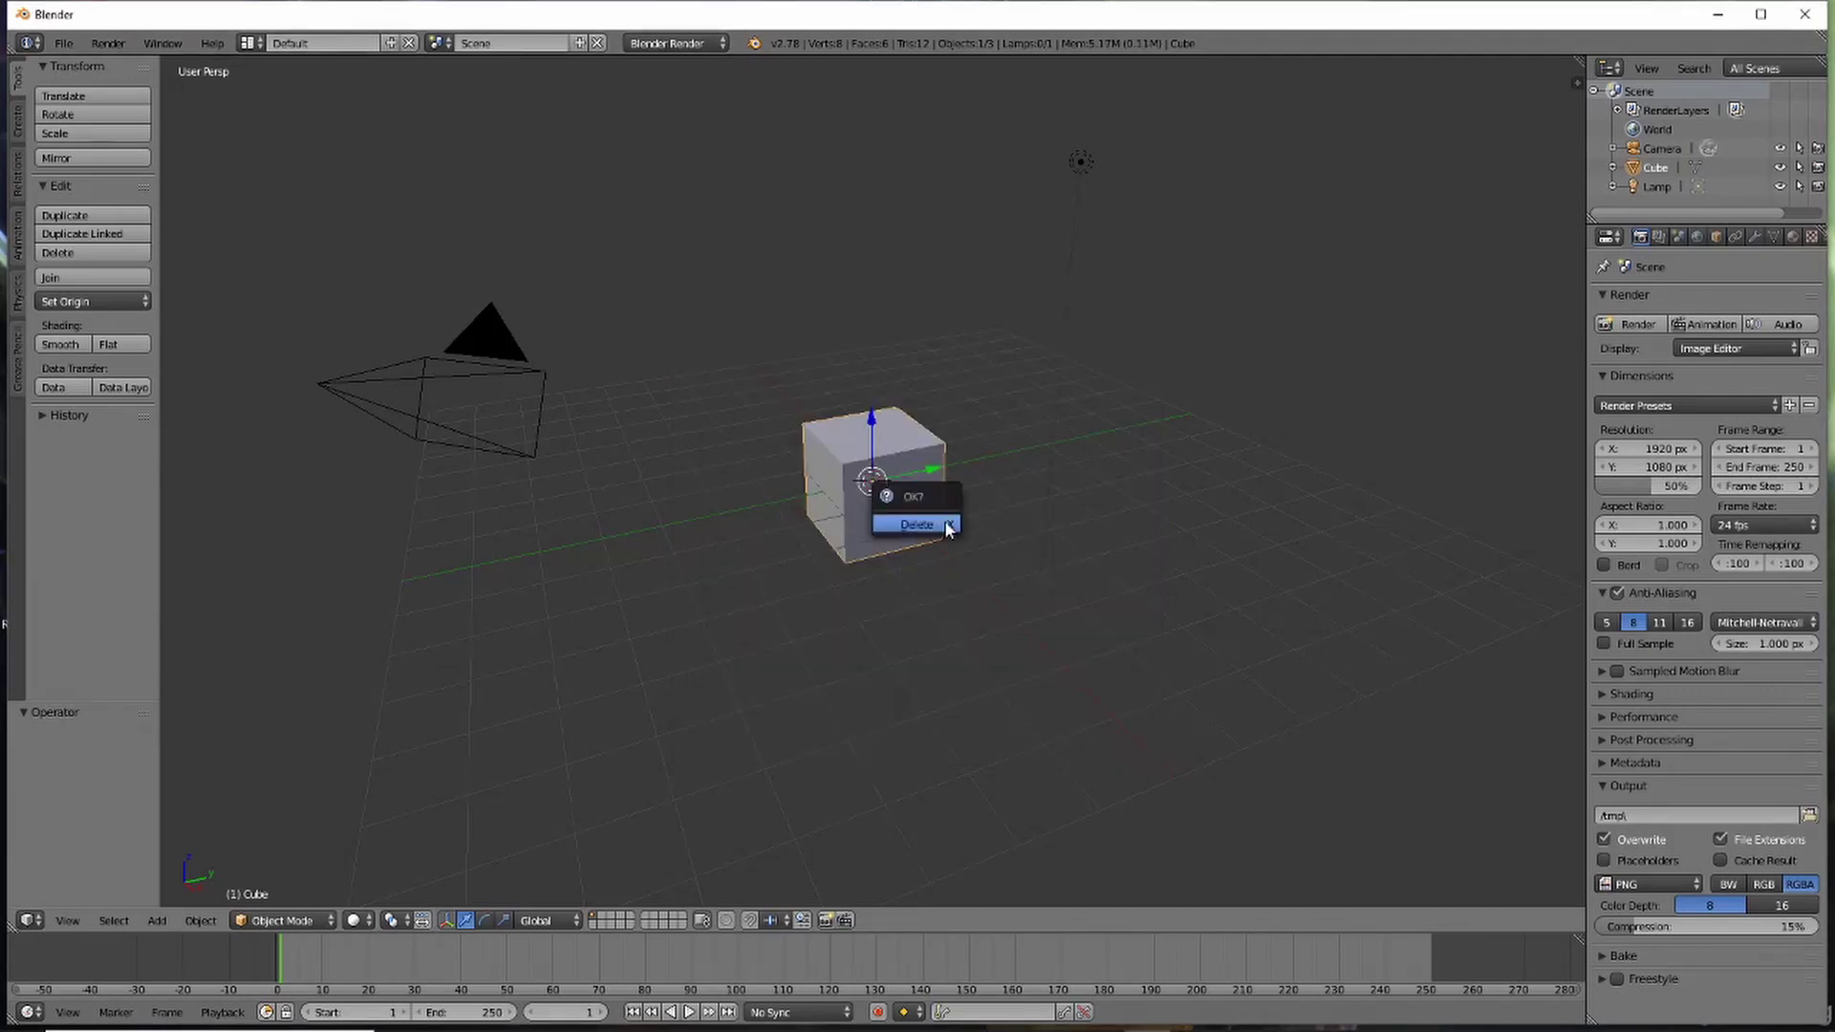
click(946, 528)
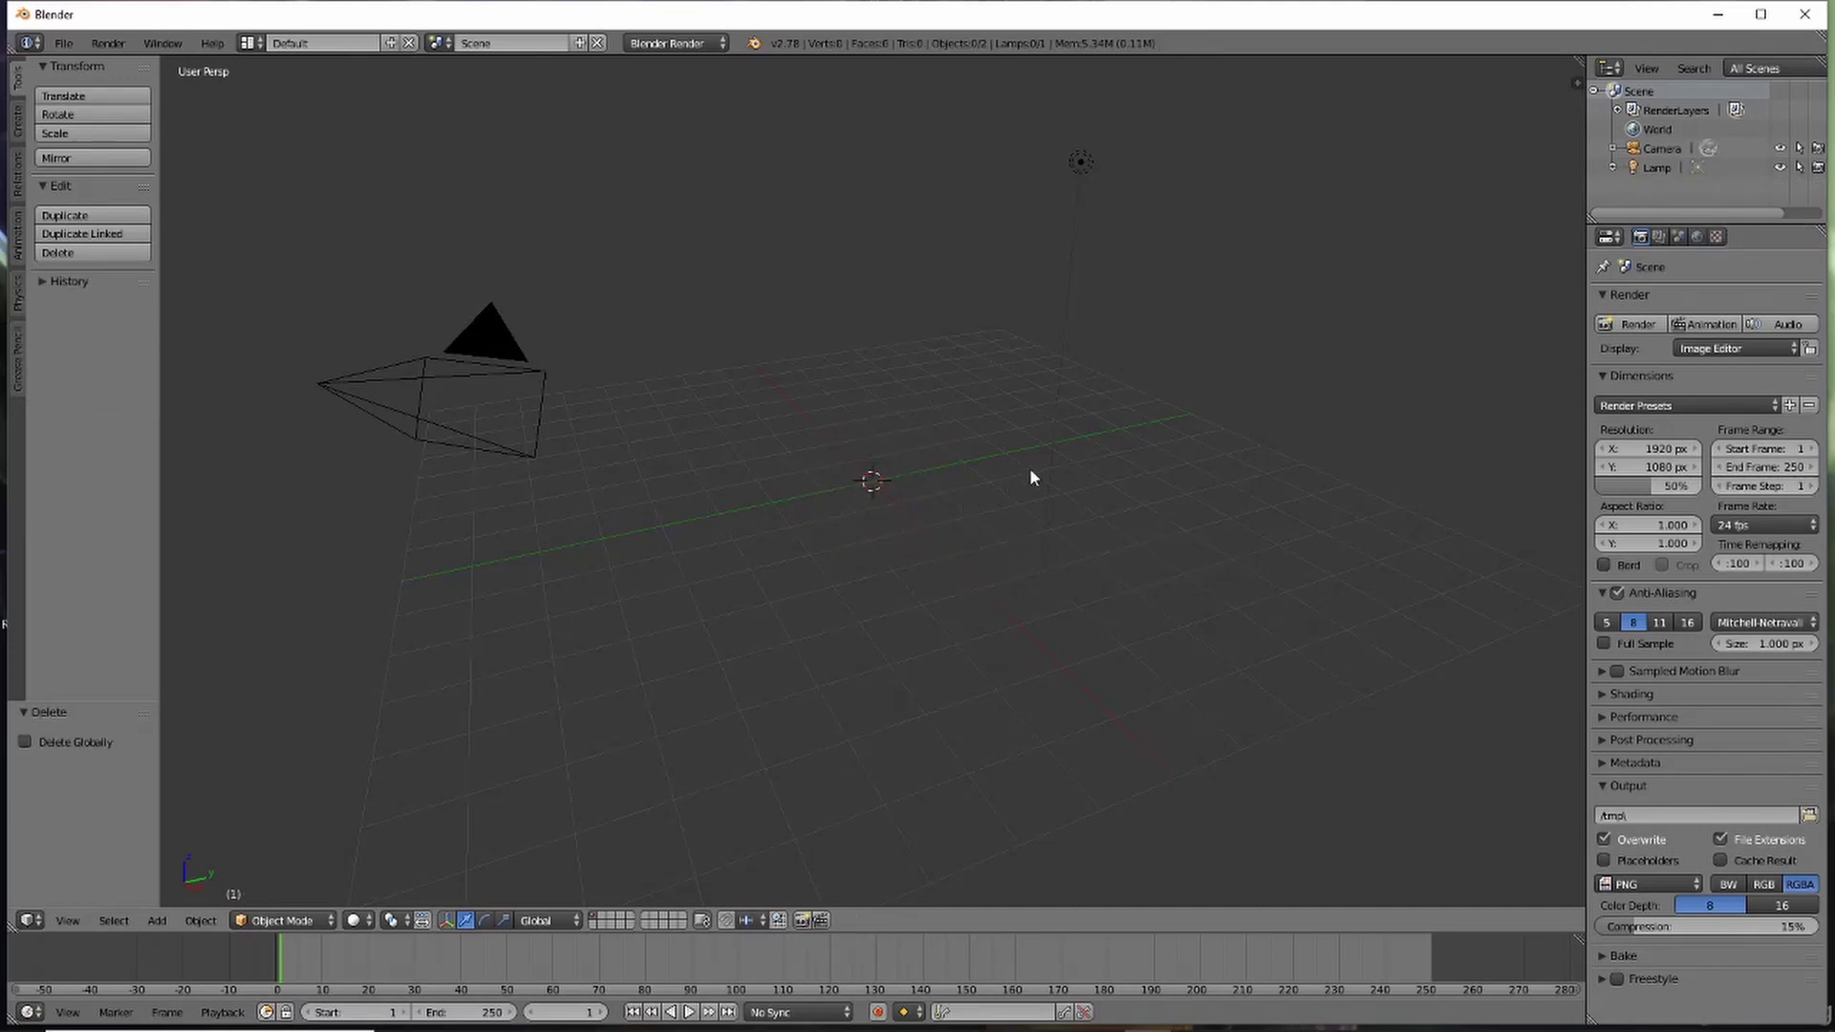
- Open the Wavefront (.obj) import browser on the recent Renders folder
middle_drag(1035, 475, 589, 711)
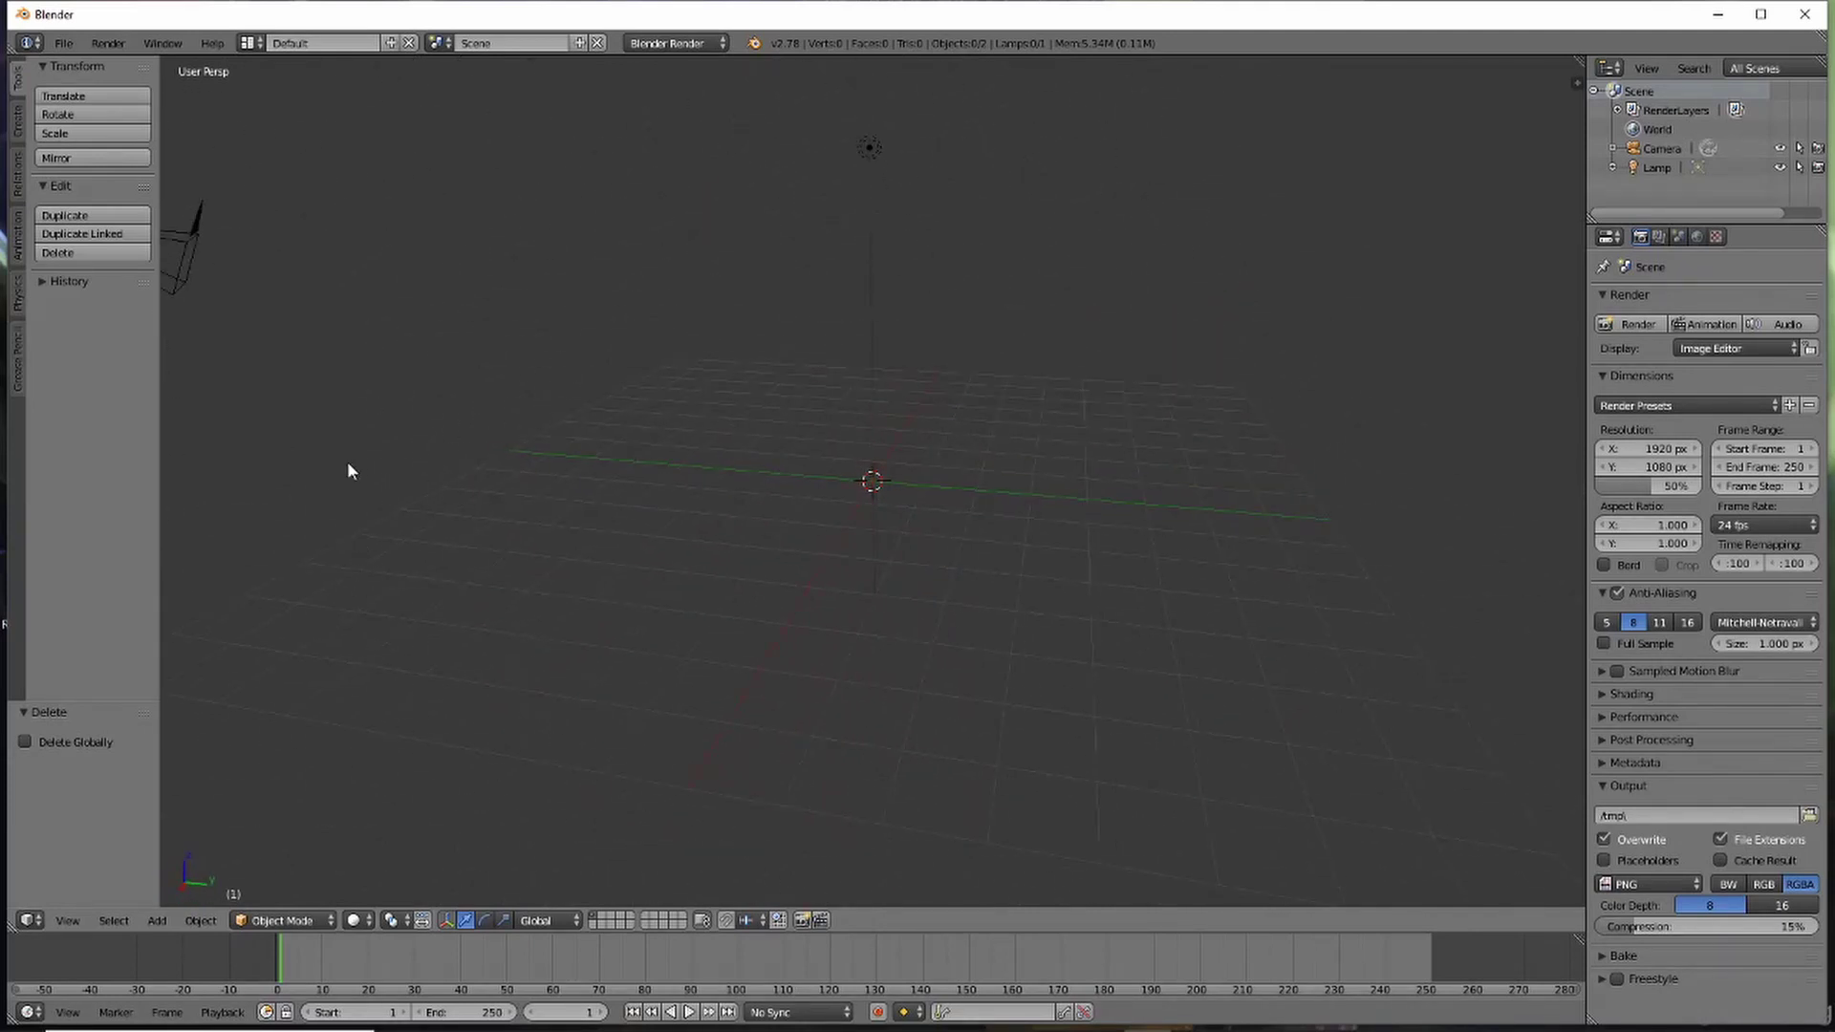
click(63, 43)
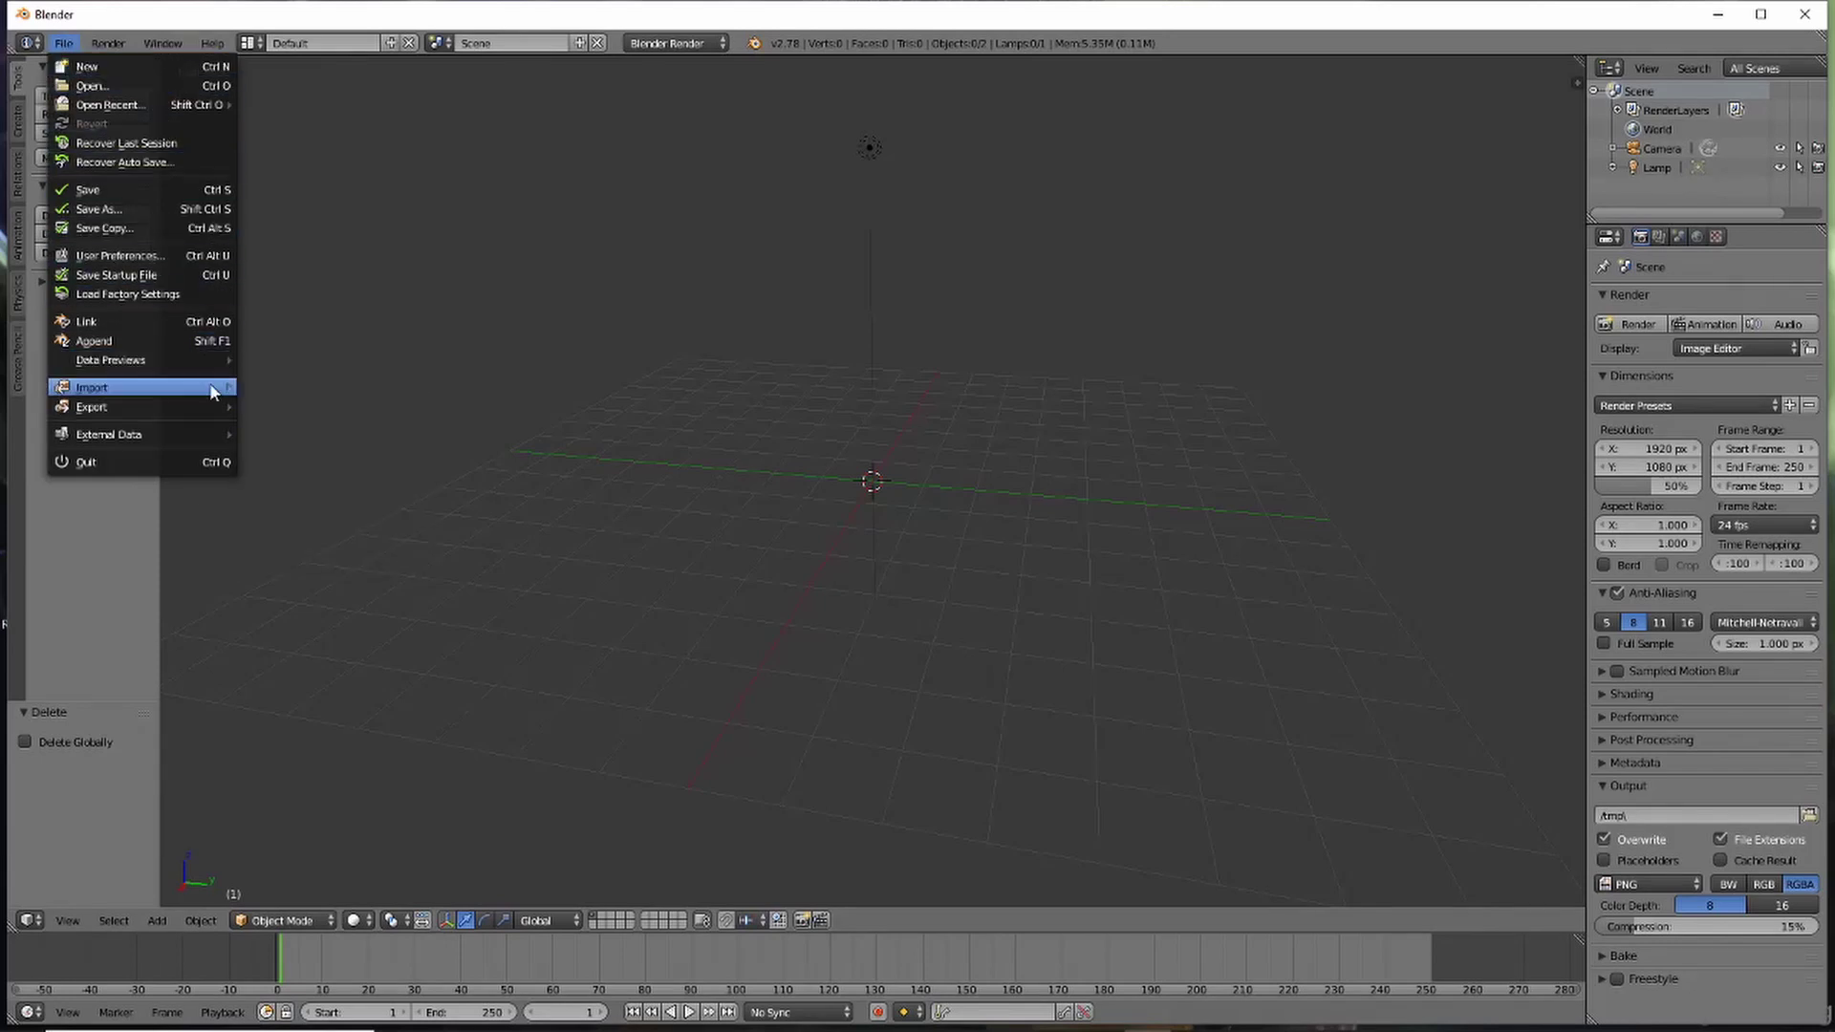
mouse_move(216, 388)
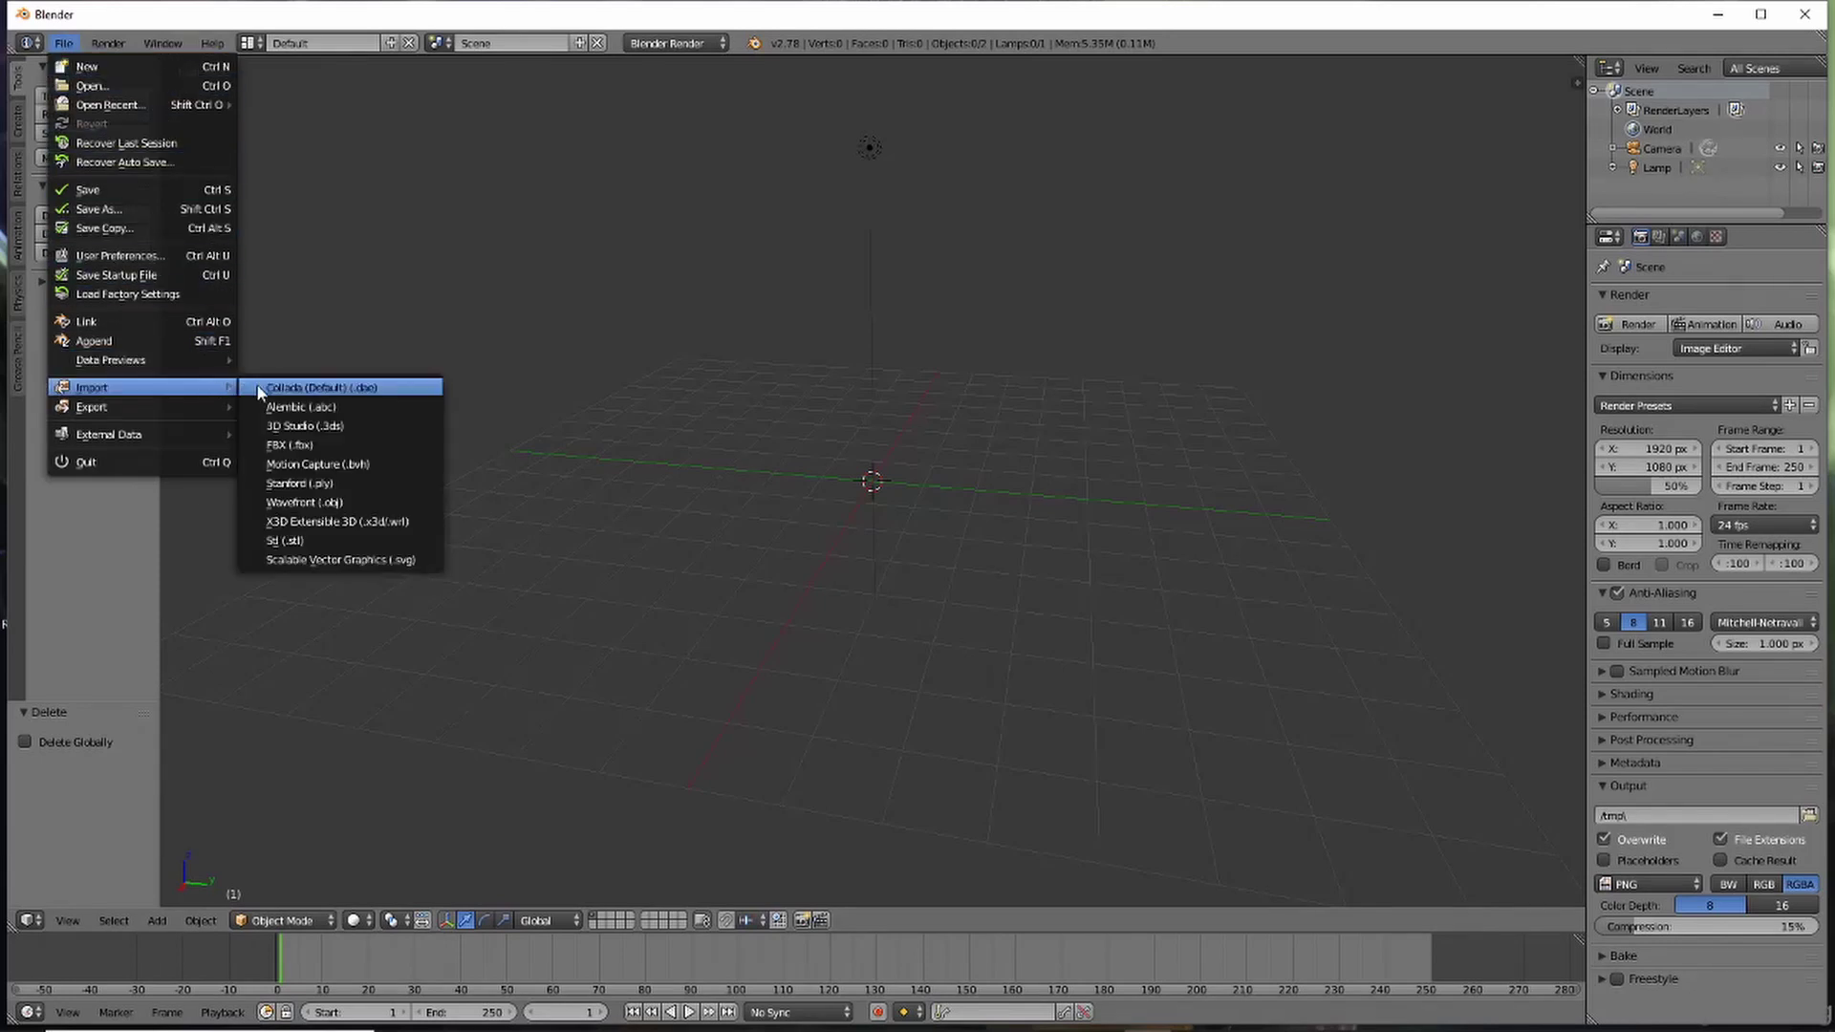
click(335, 501)
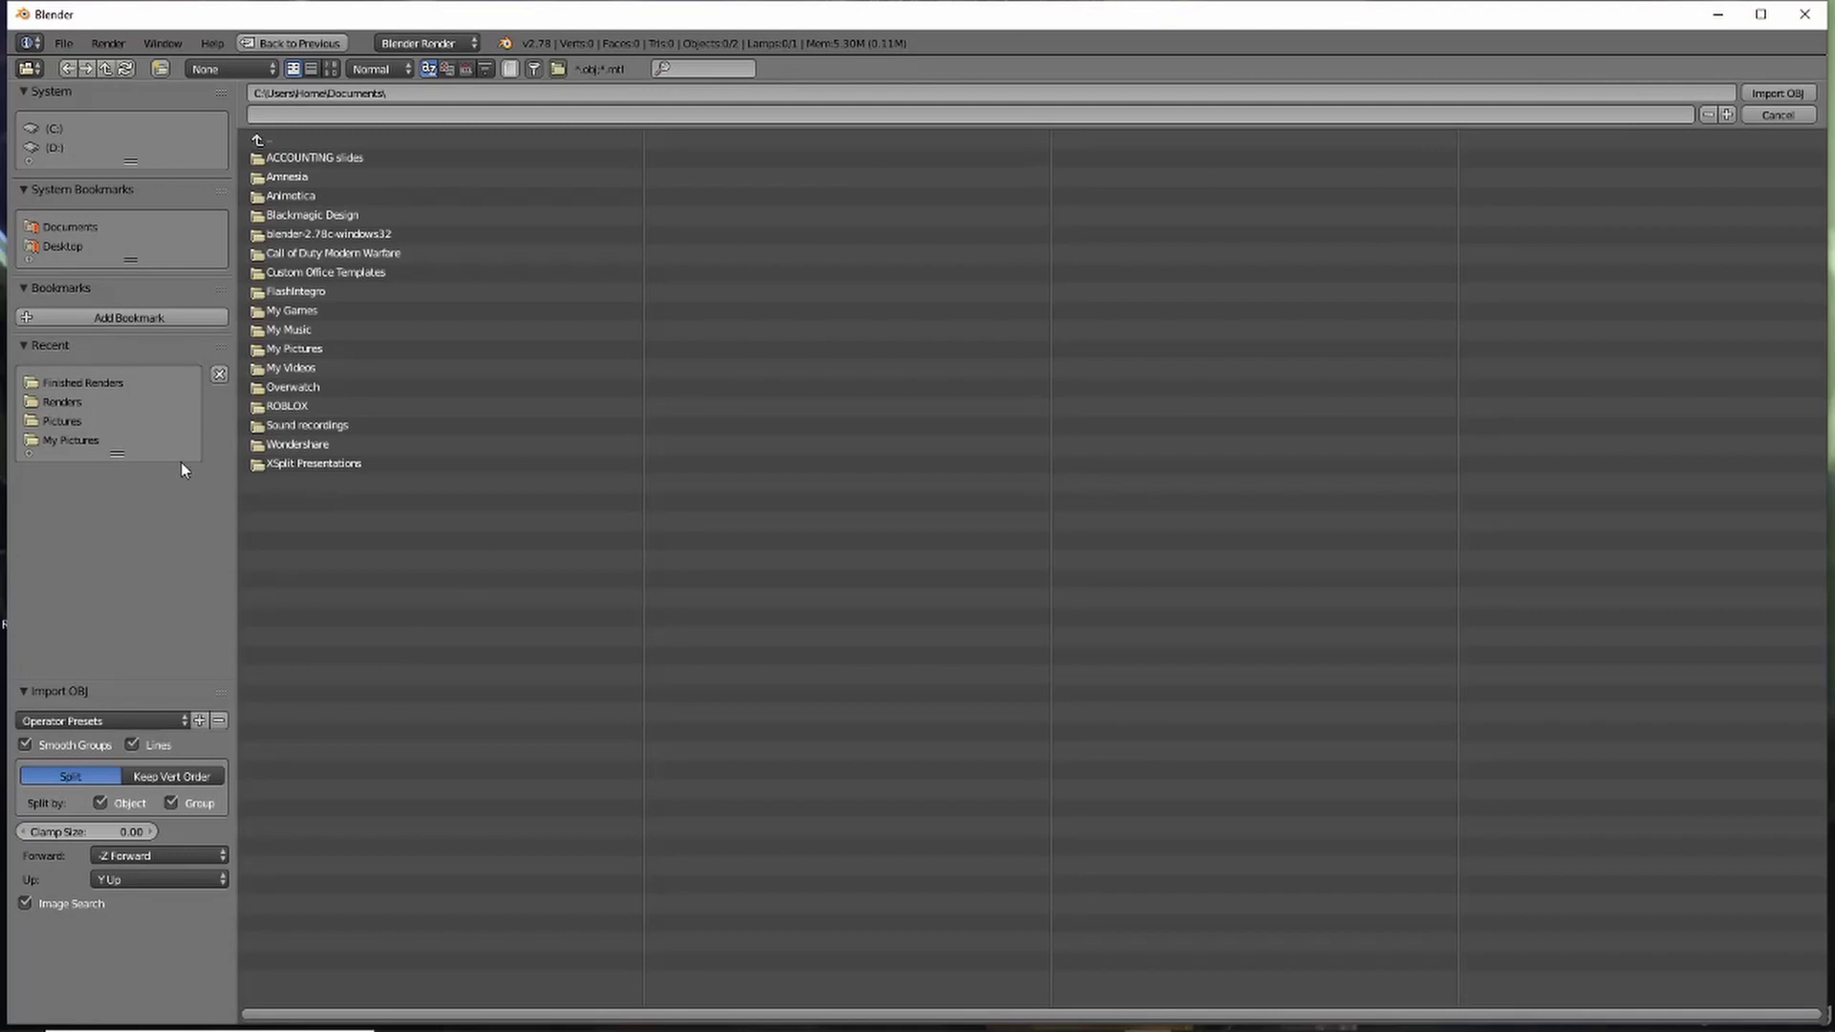
click(74, 403)
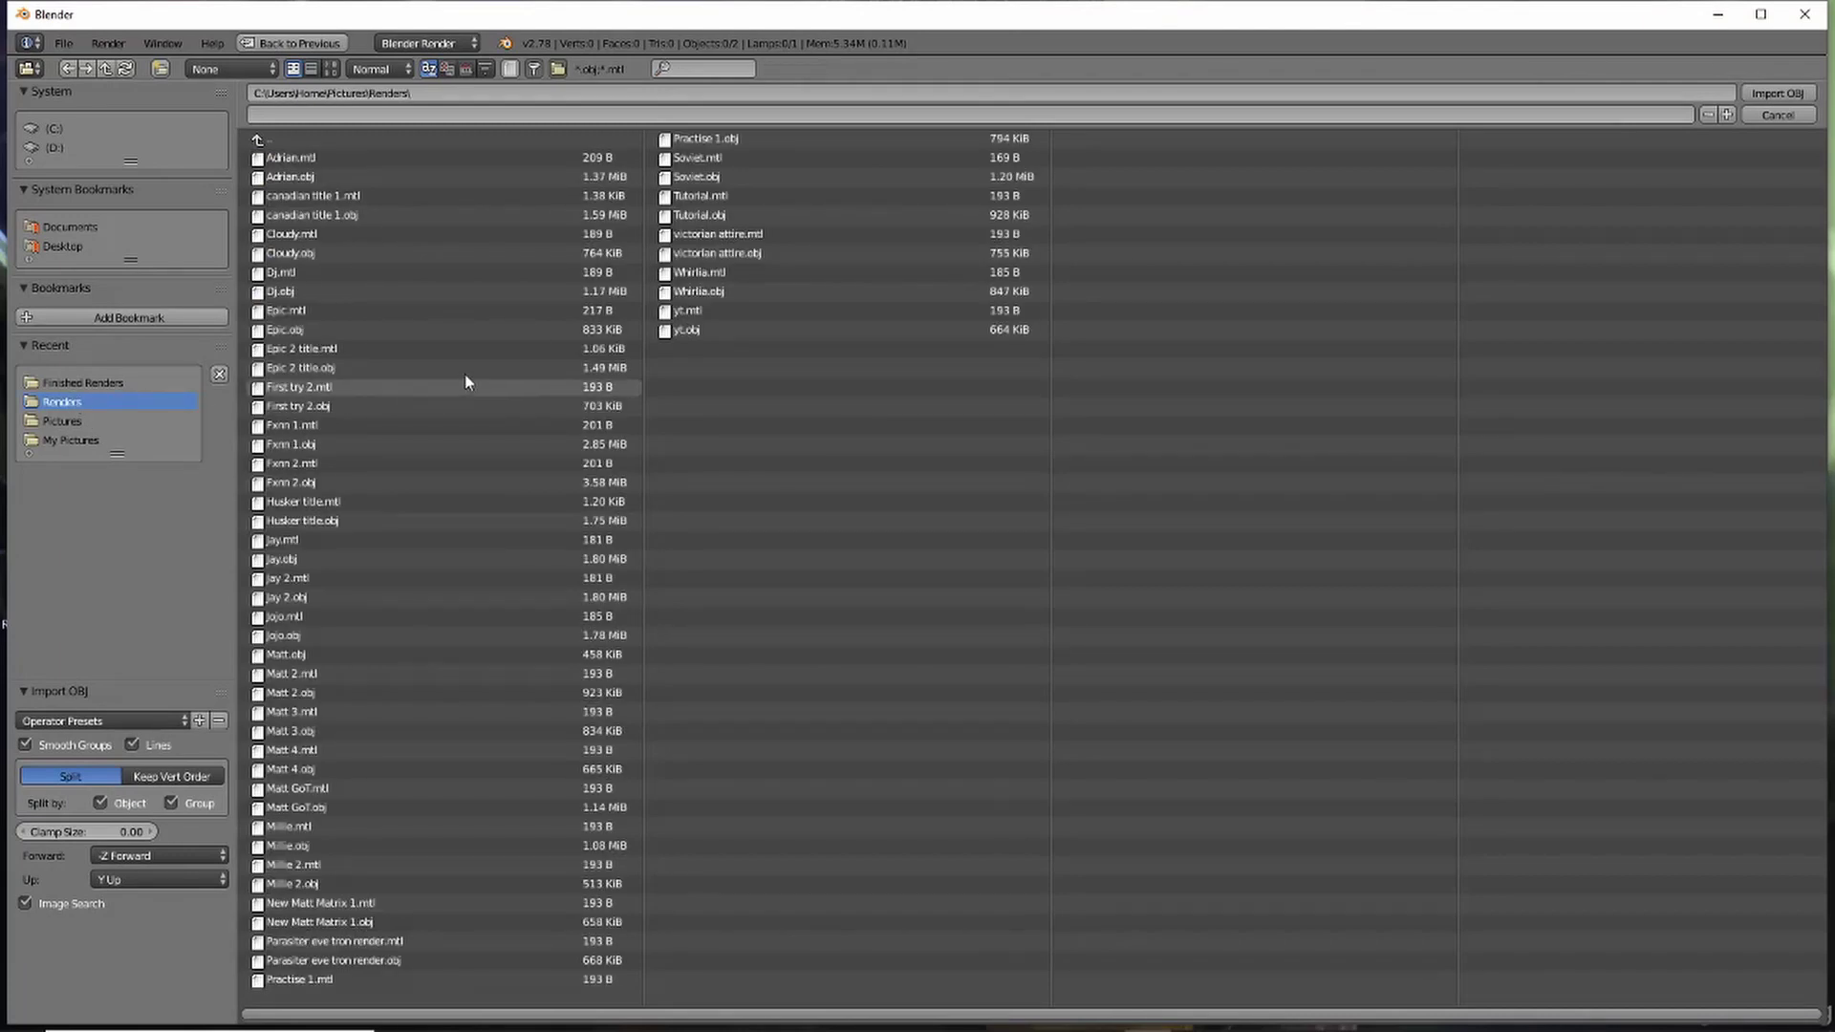
- Import yt.obj and move the avatar 19.734 units along Y to the grid centre
double_click(692, 331)
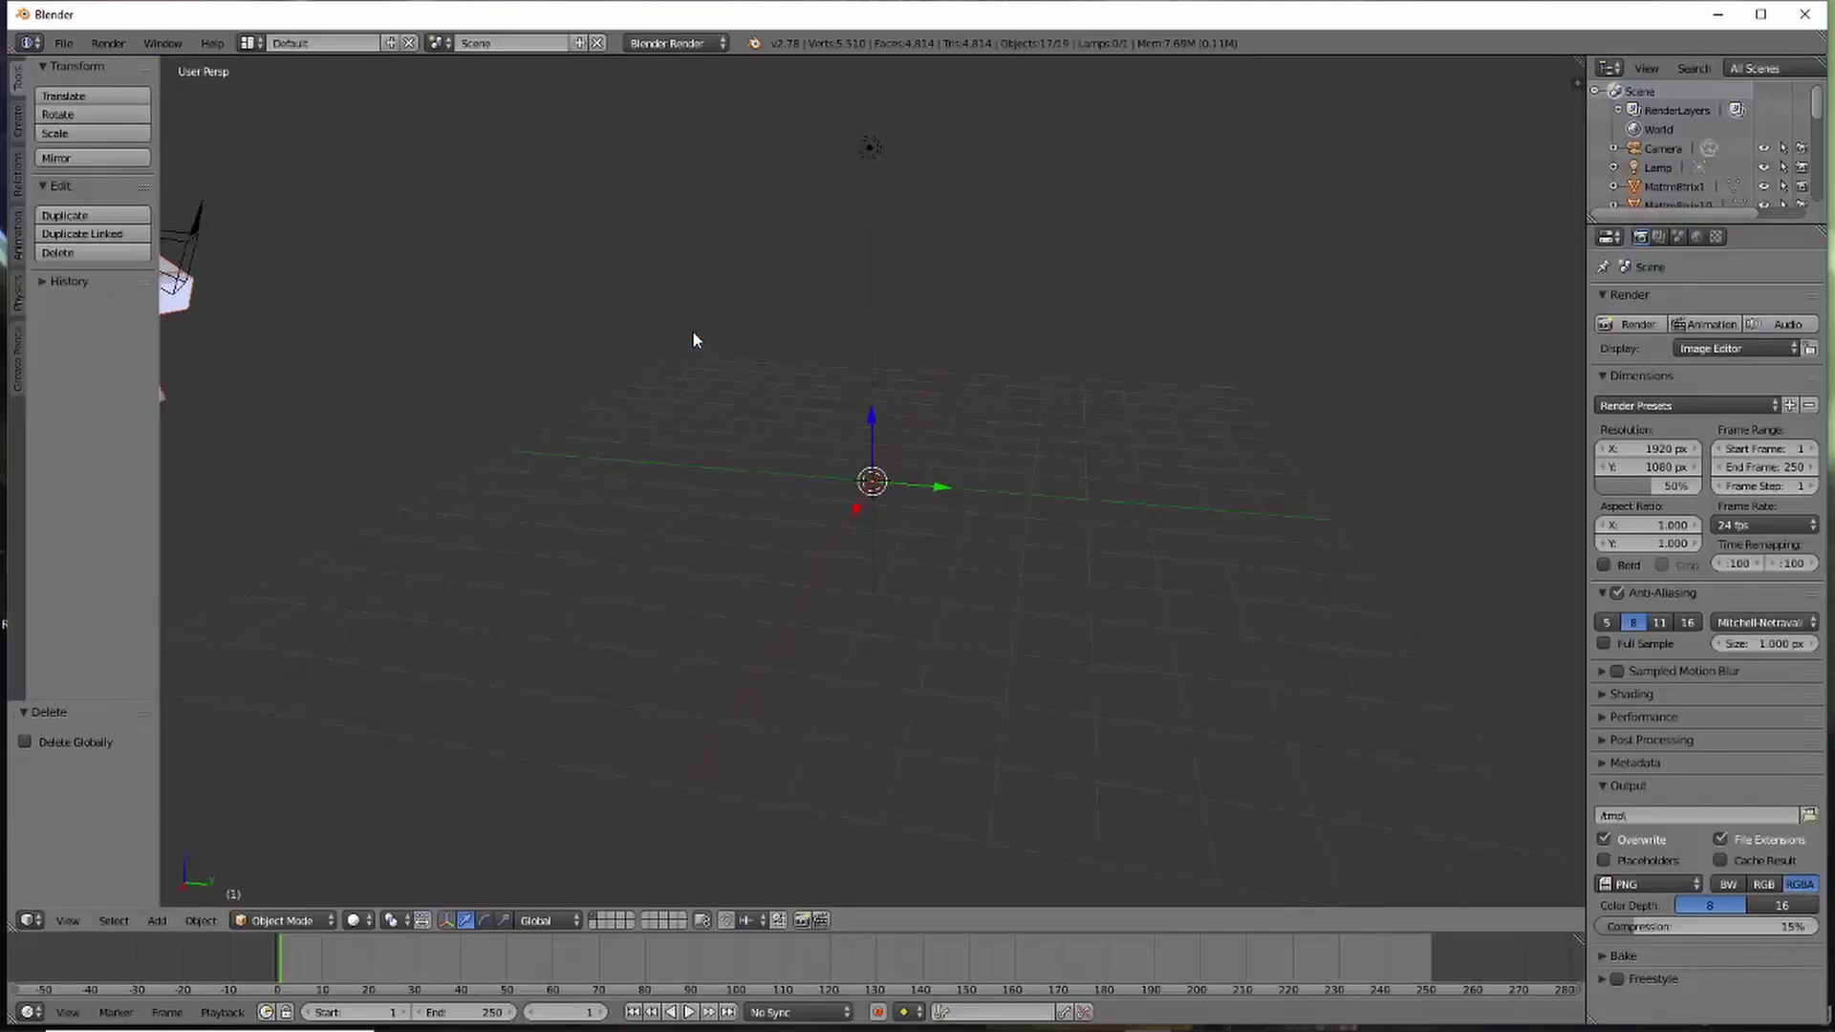
middle_drag(960, 345, 747, 377)
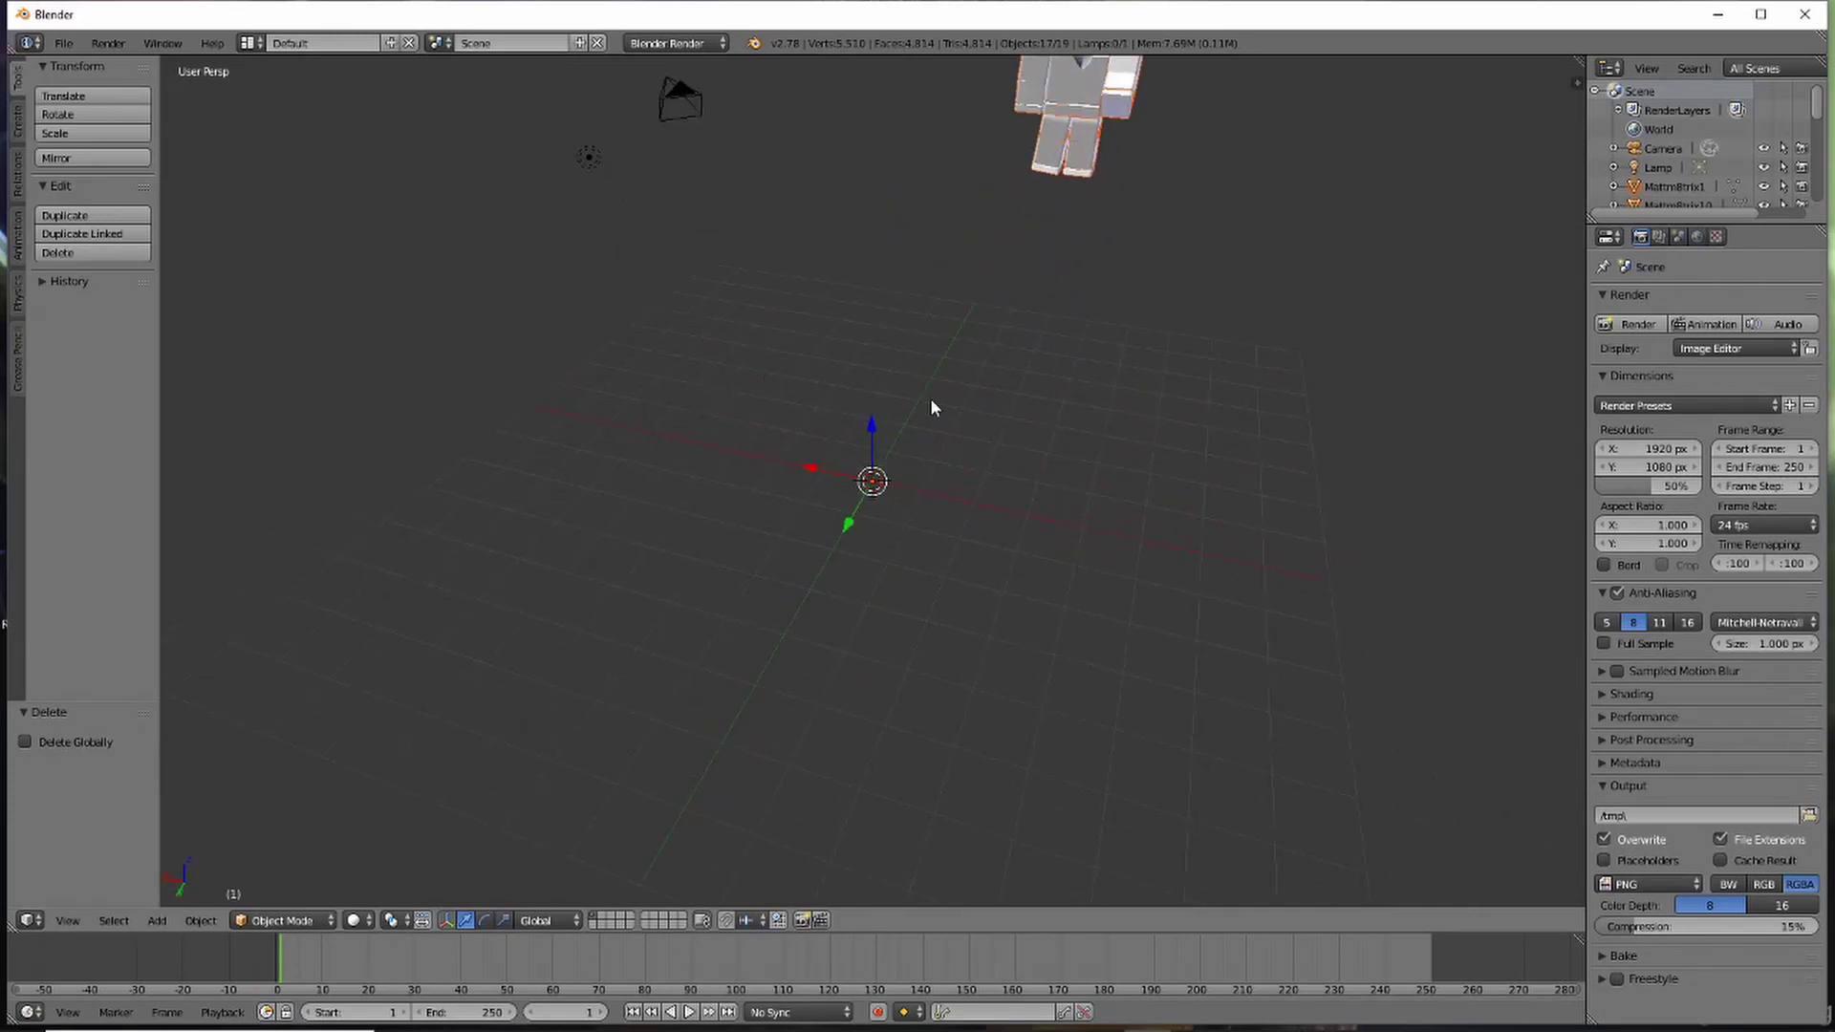
scroll(966, 438, down, 3)
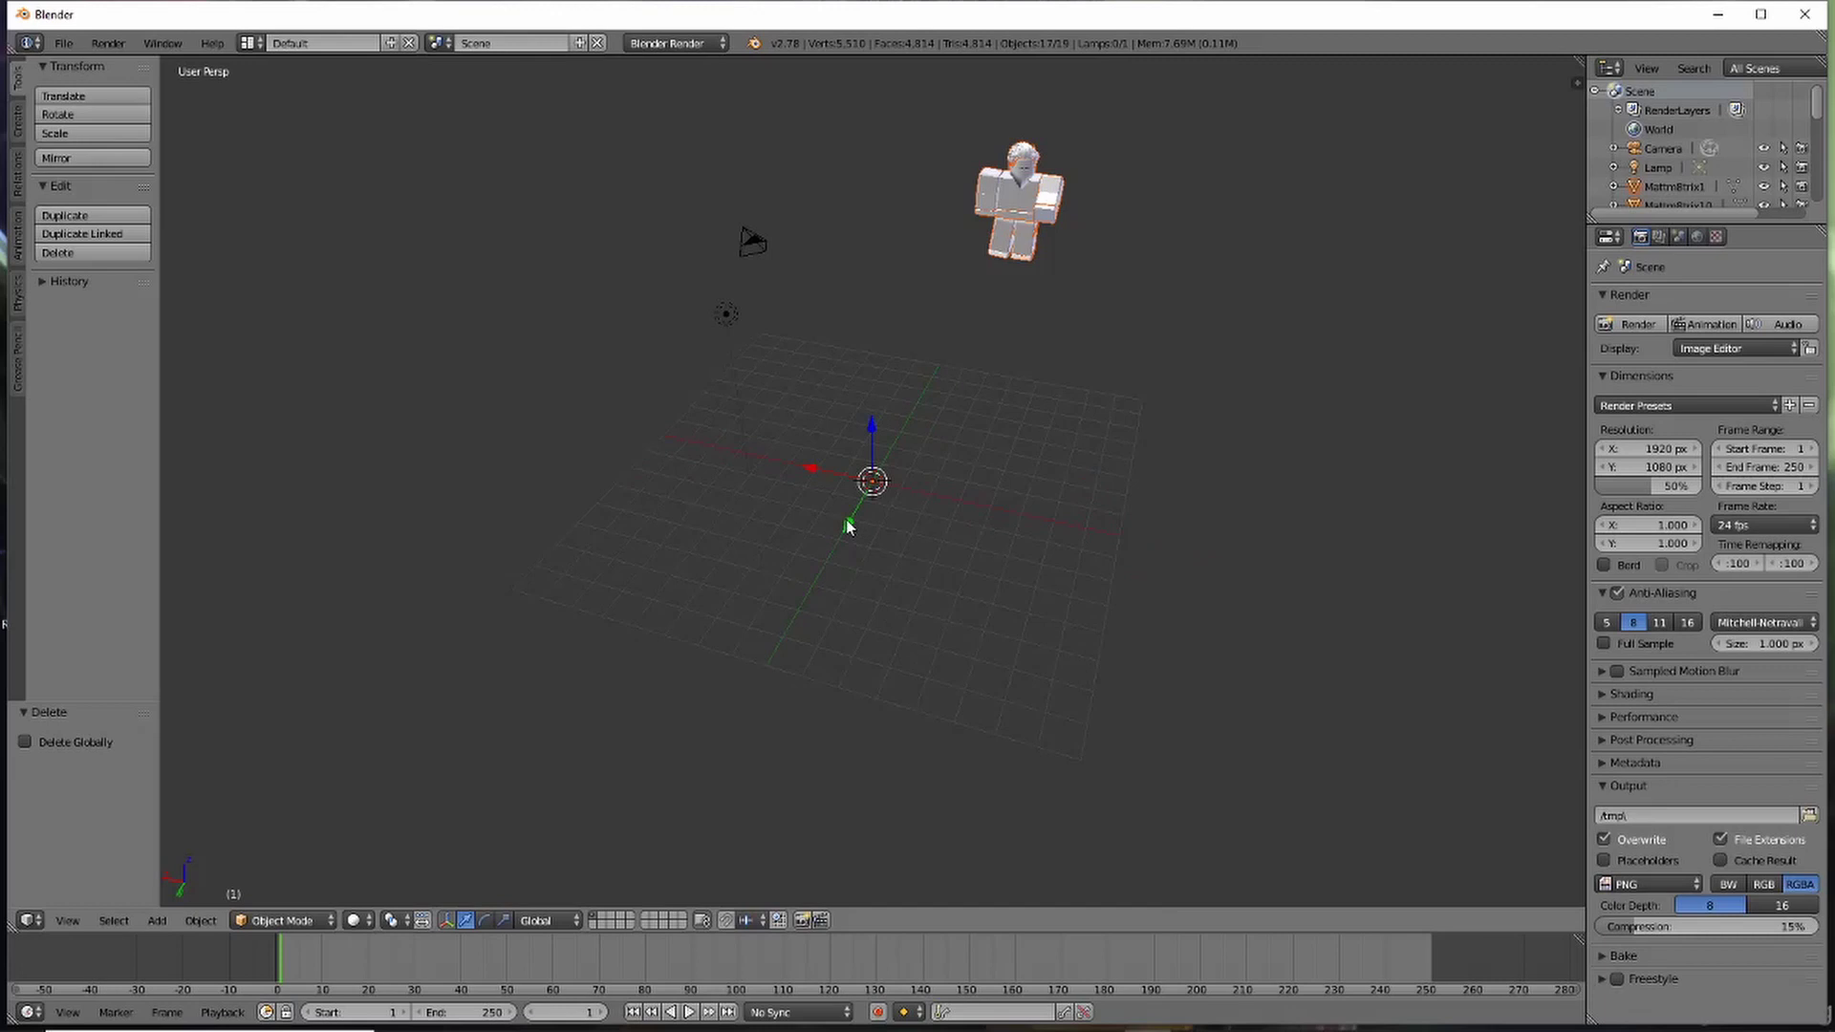
drag(850, 527, 457, 516)
middle_drag(1176, 482, 1129, 449)
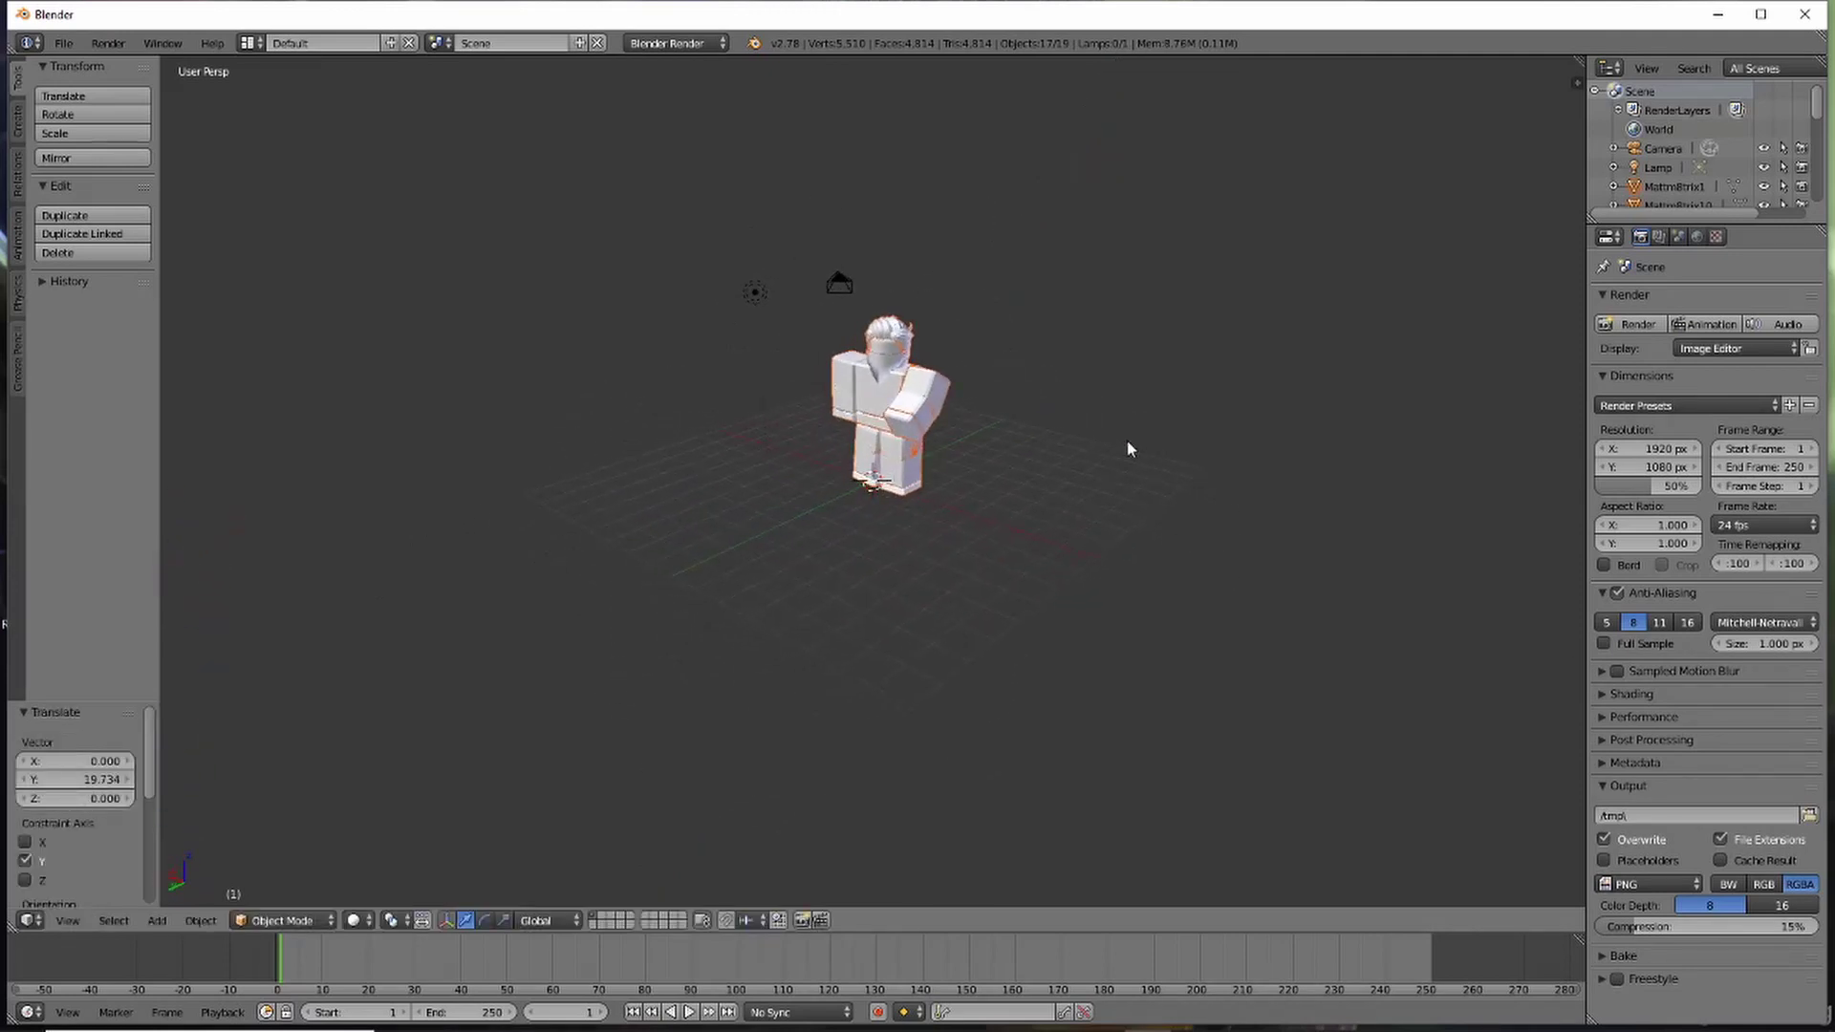
- Set the render resolution to 3840 × 2160 at 100%
click(1663, 447)
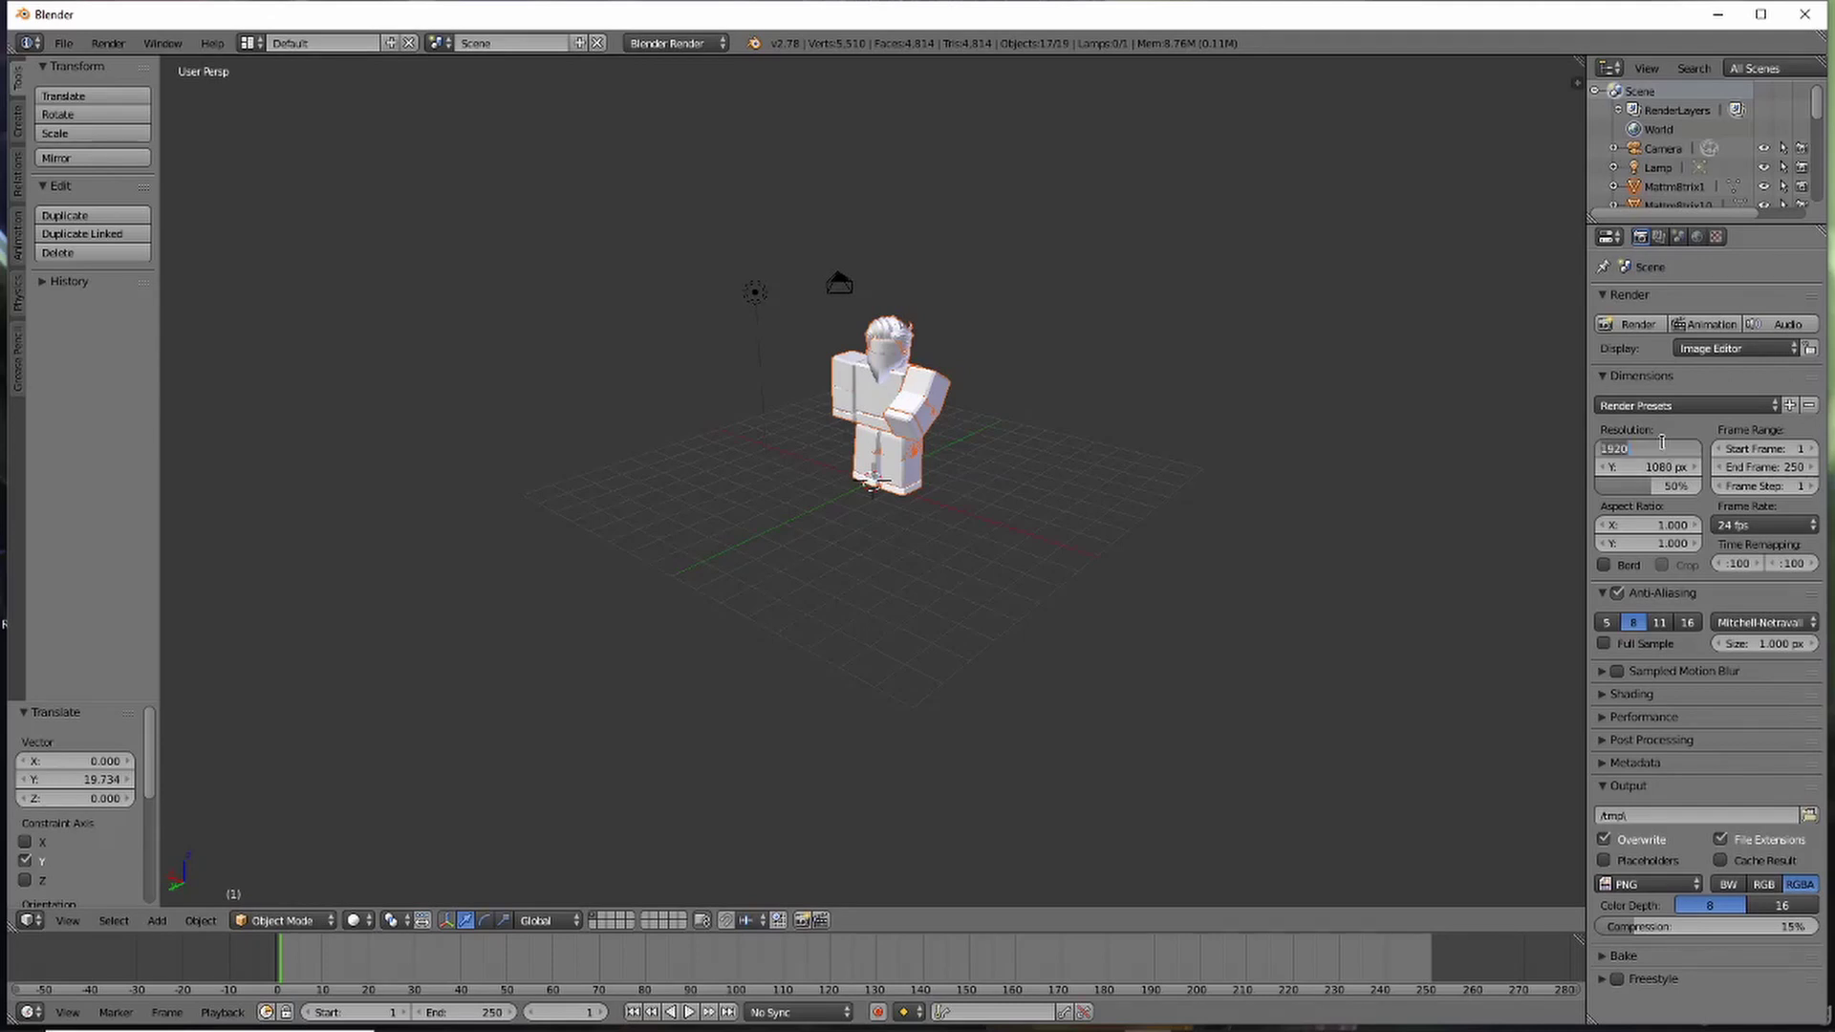
text(3840)
key(Return)
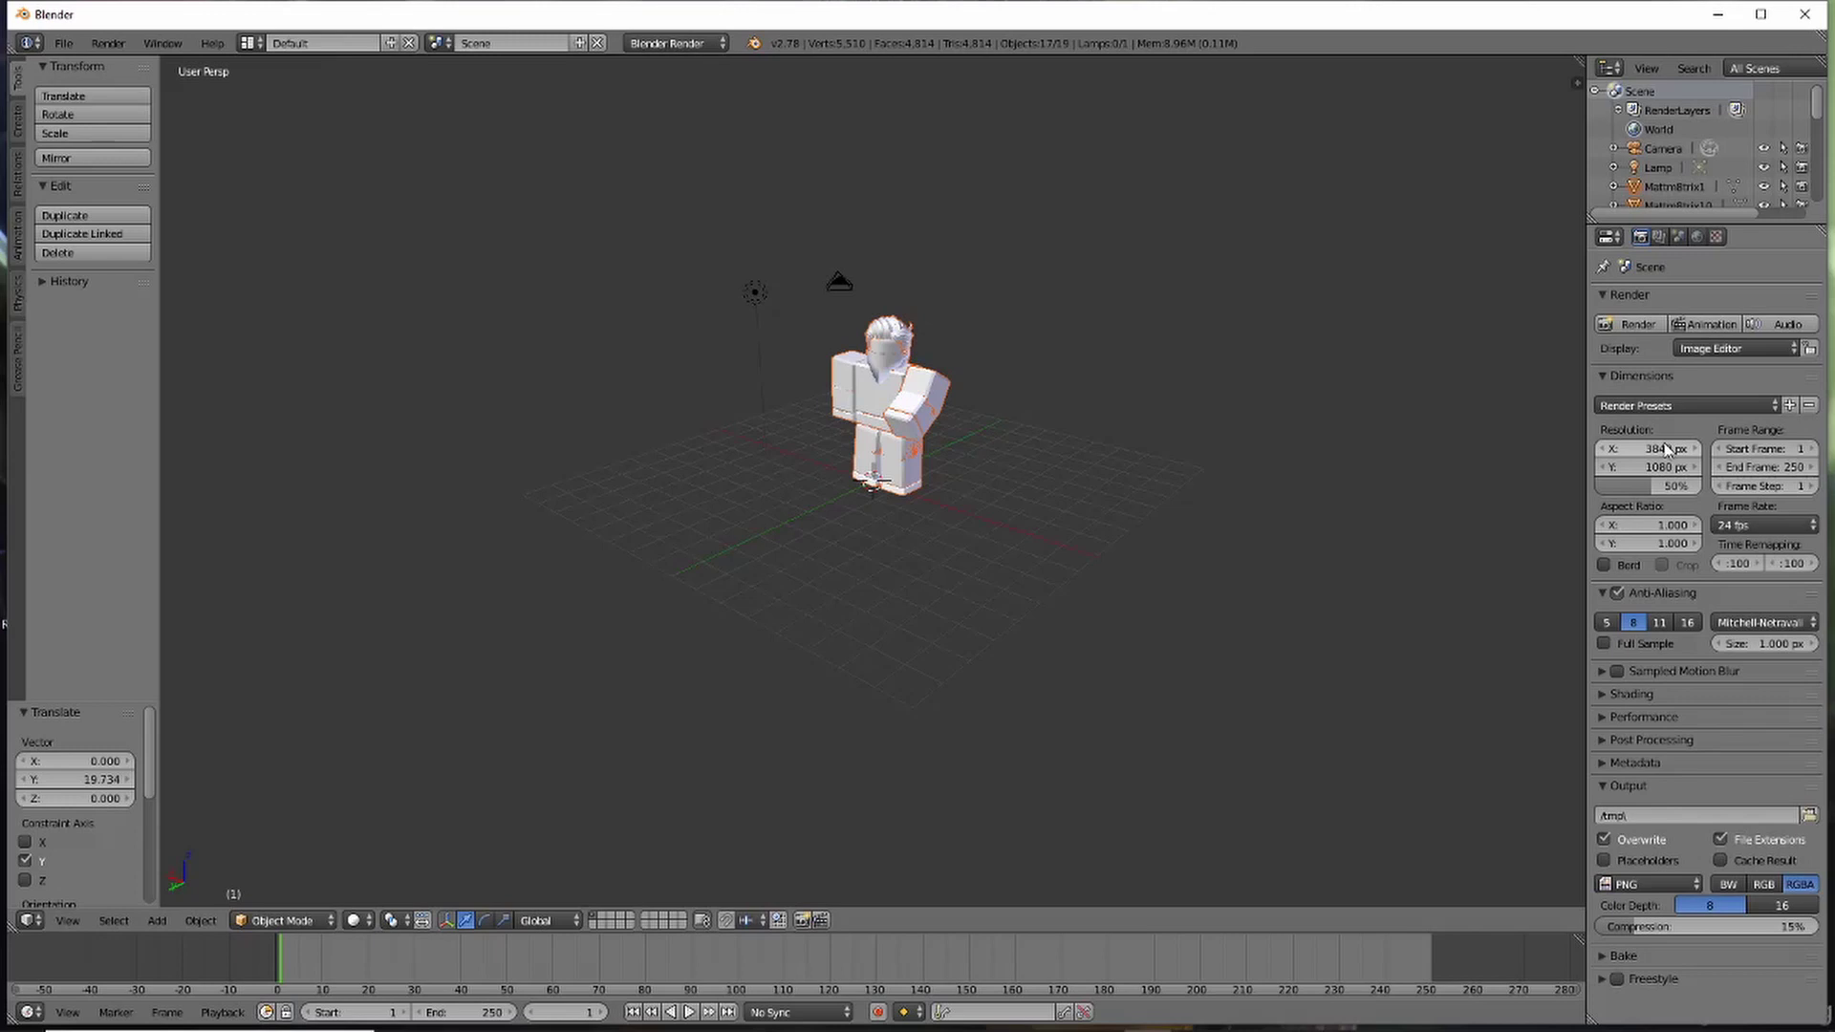
click(1647, 465)
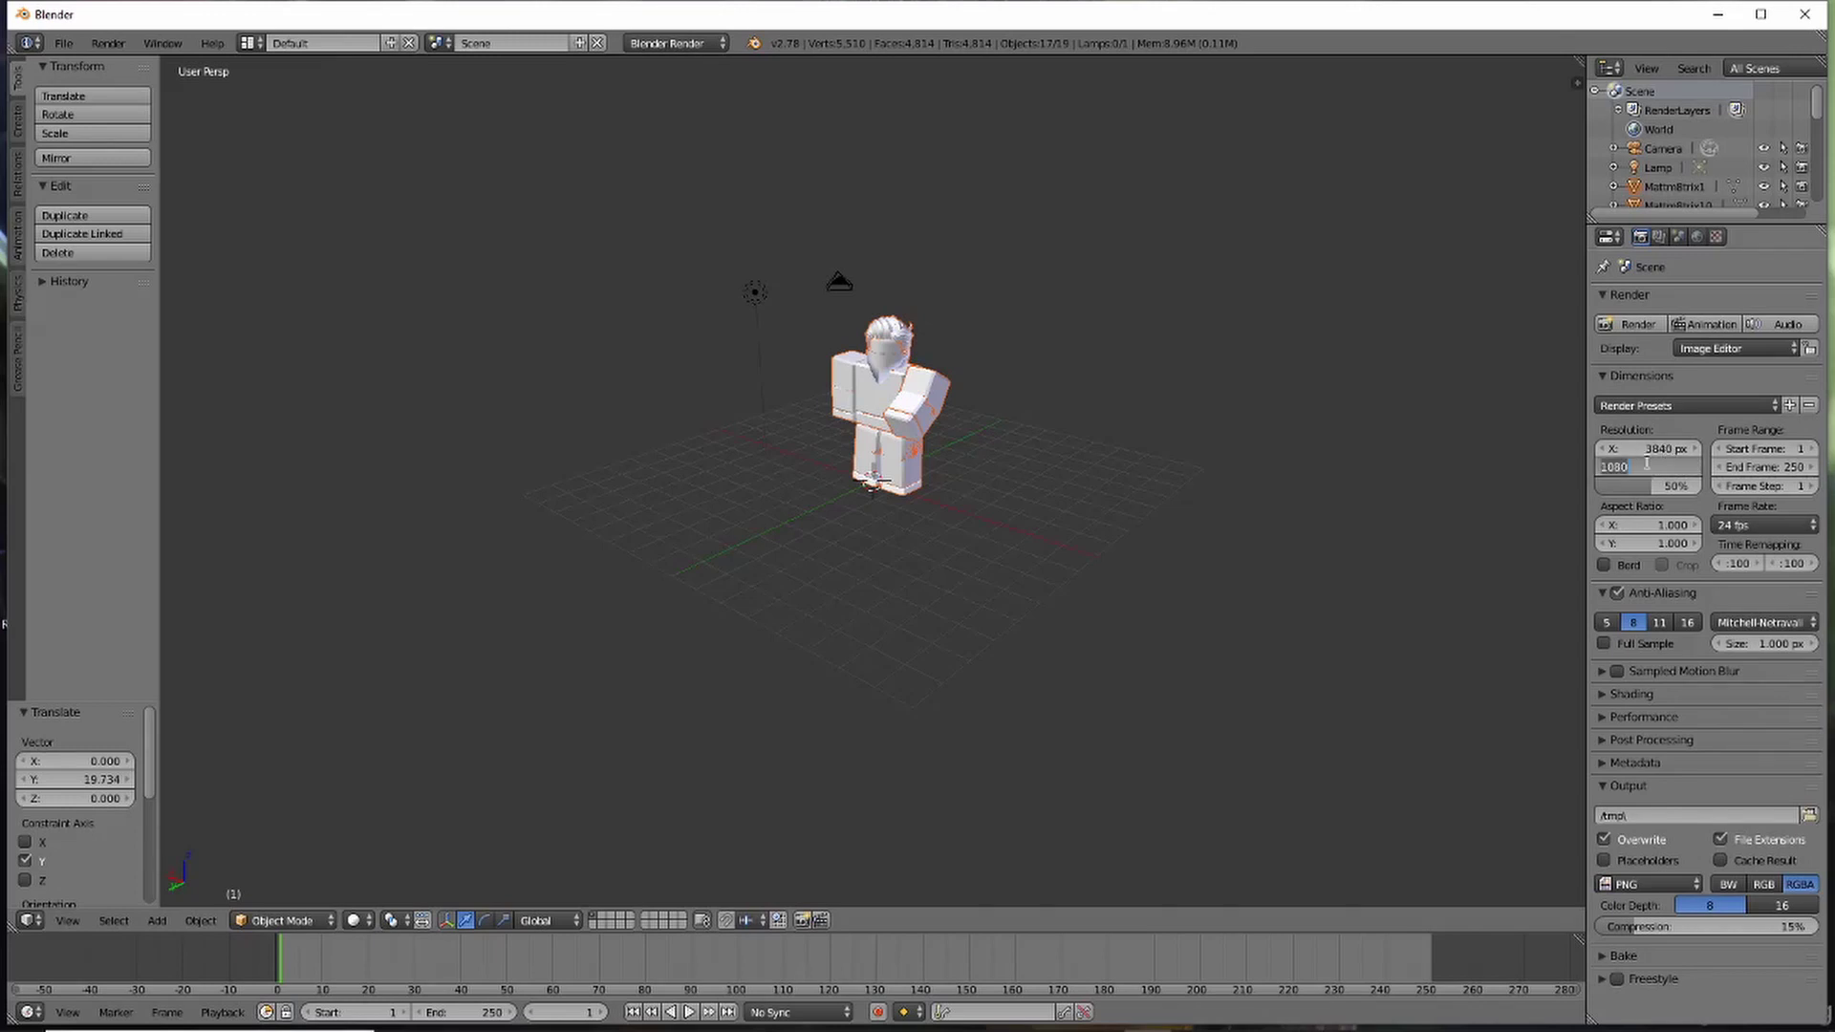
text(2160)
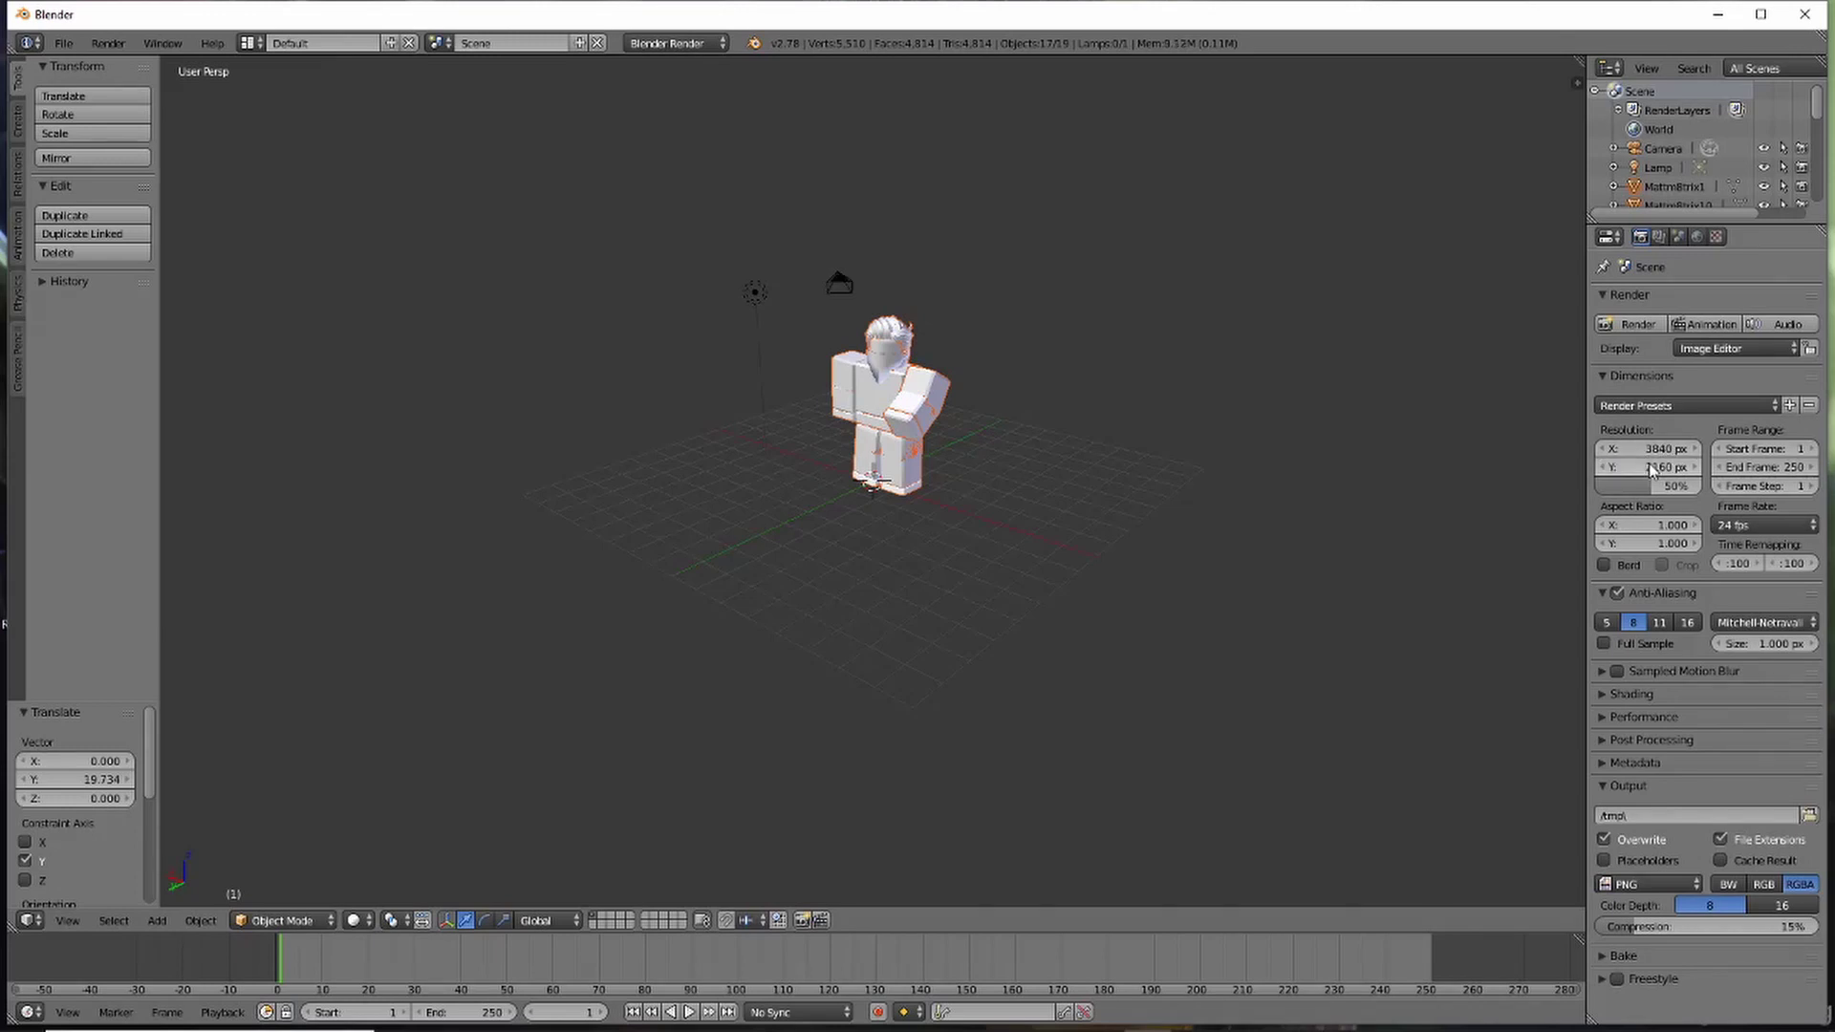
key(Return)
click(1678, 484)
text(100)
key(Return)
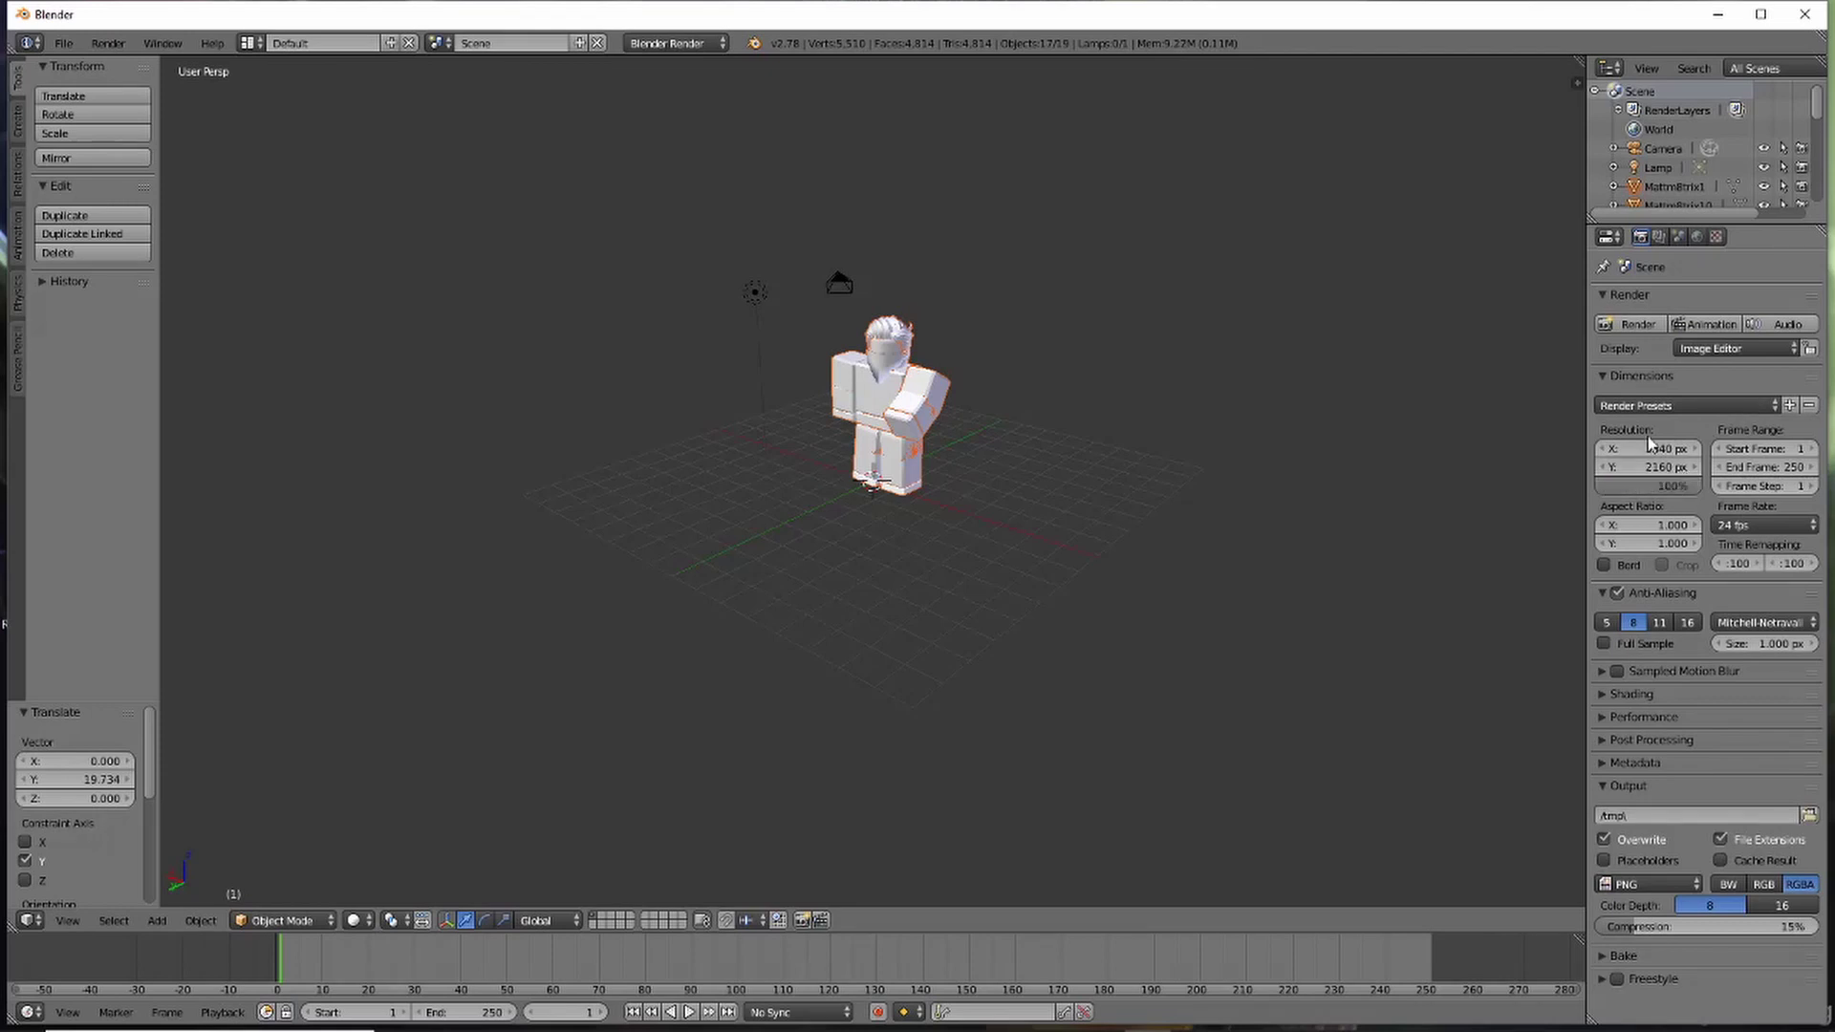
- Set the Shading alpha mode to Transparent
click(1603, 695)
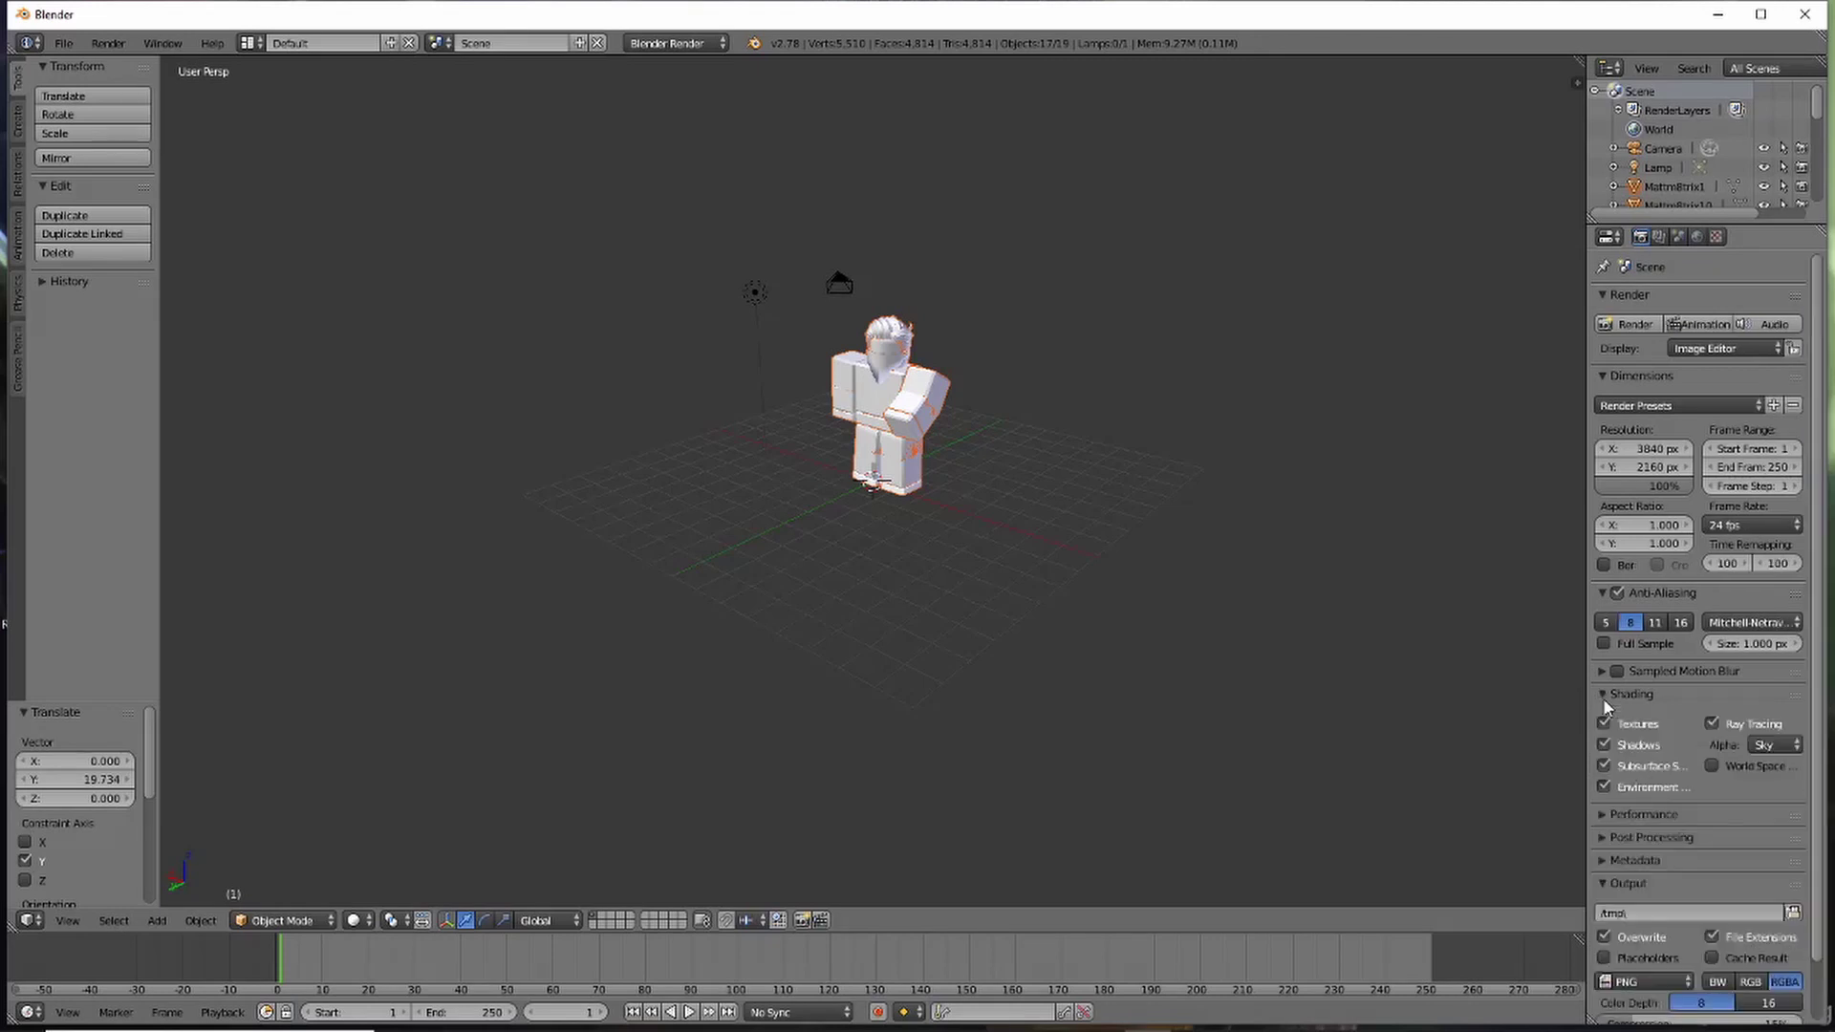
click(1764, 750)
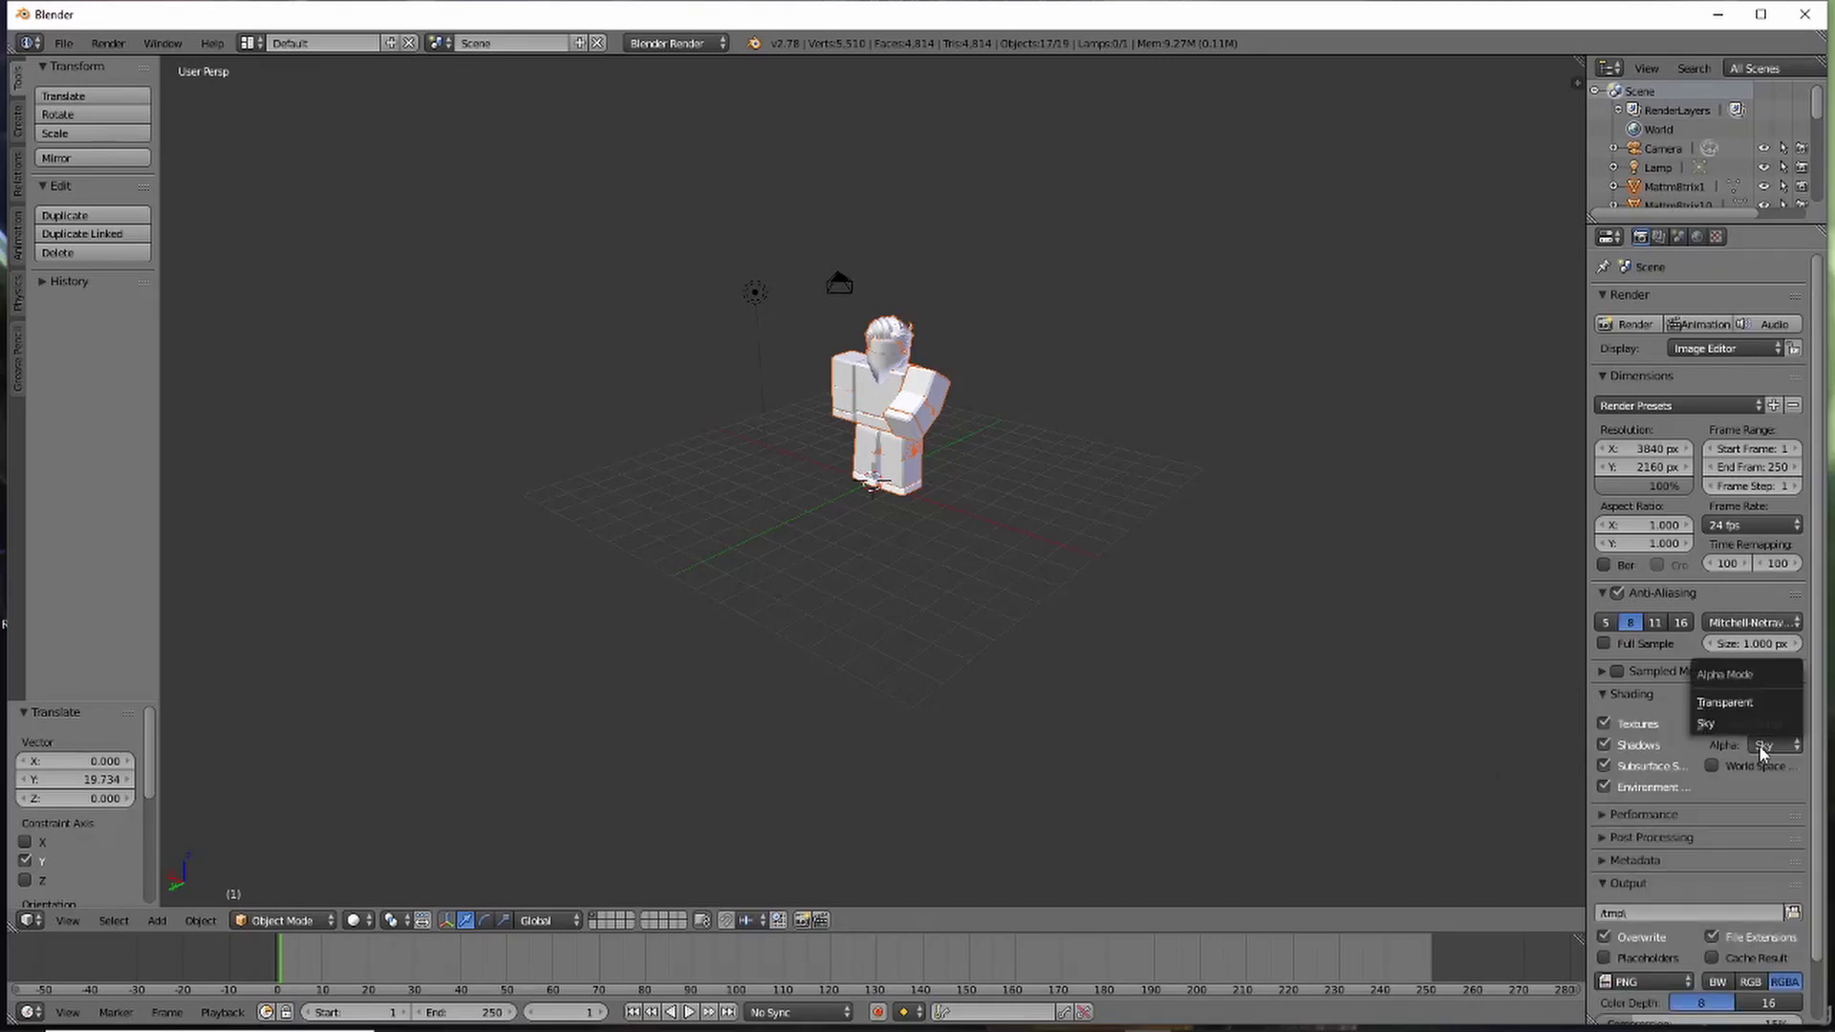
click(1730, 702)
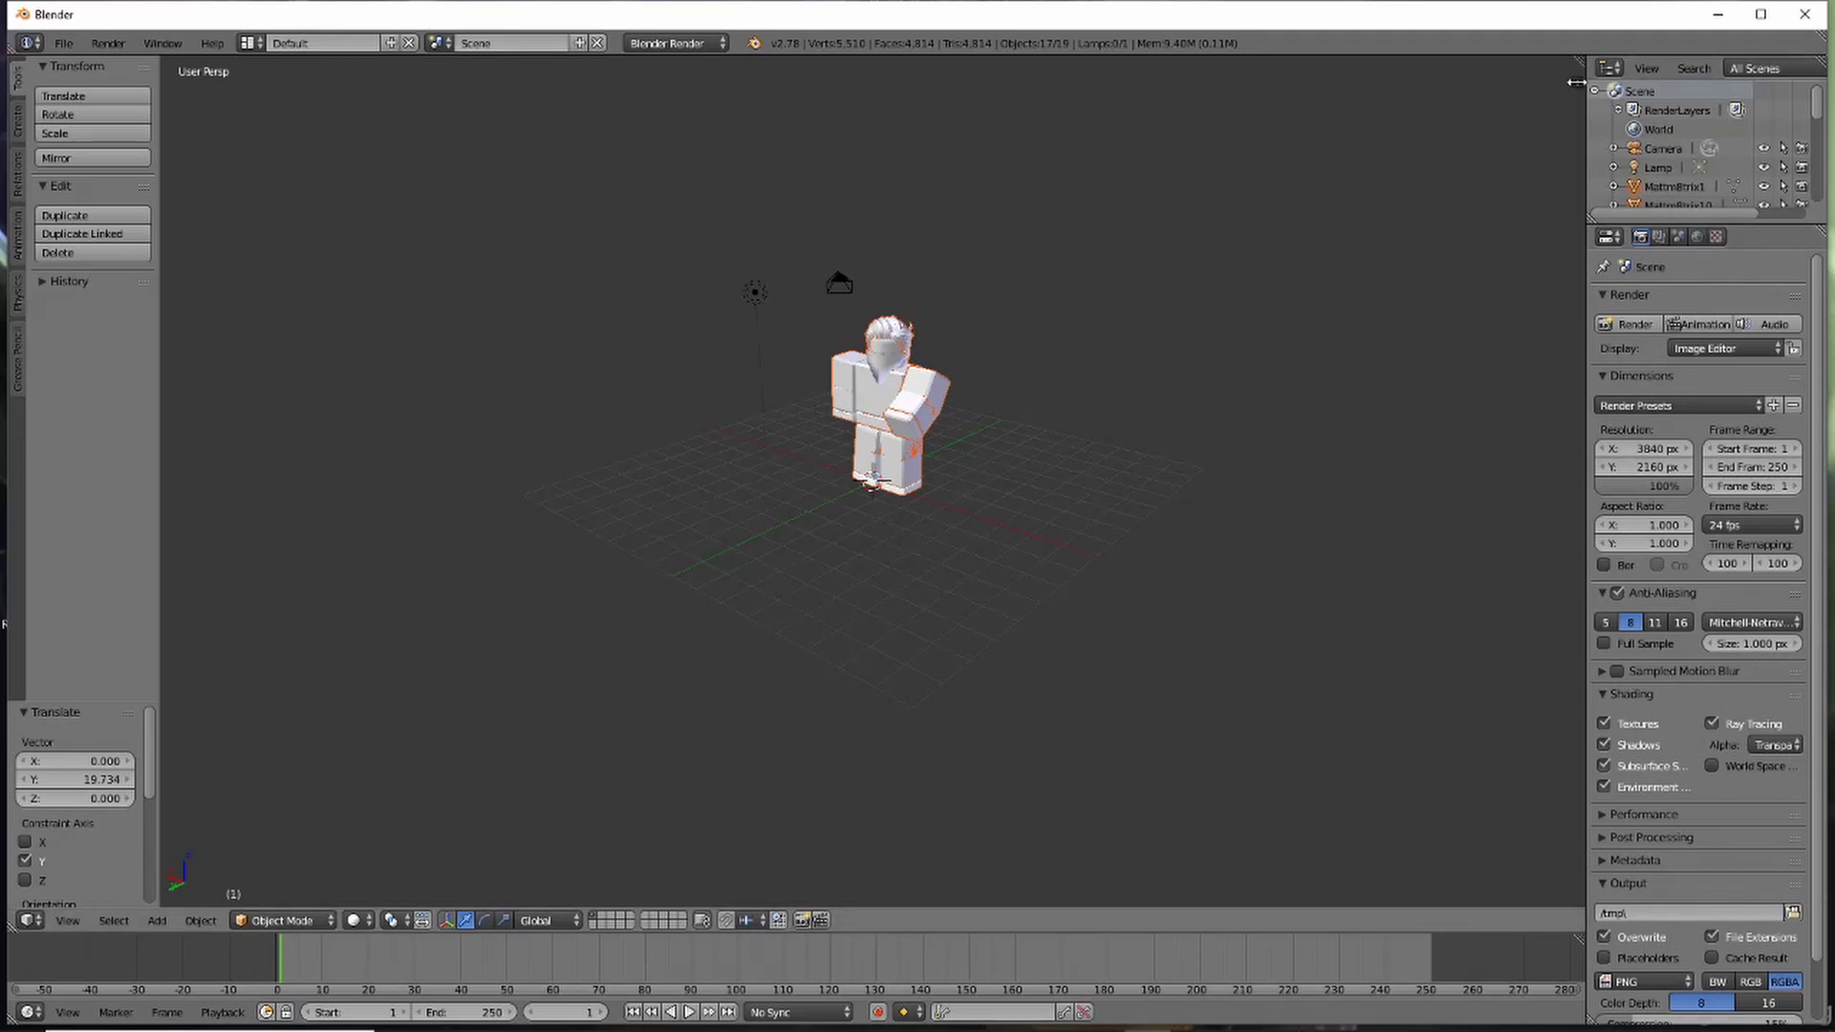
- Show the avatar's textures in the viewport and view it from lower down
key(n)
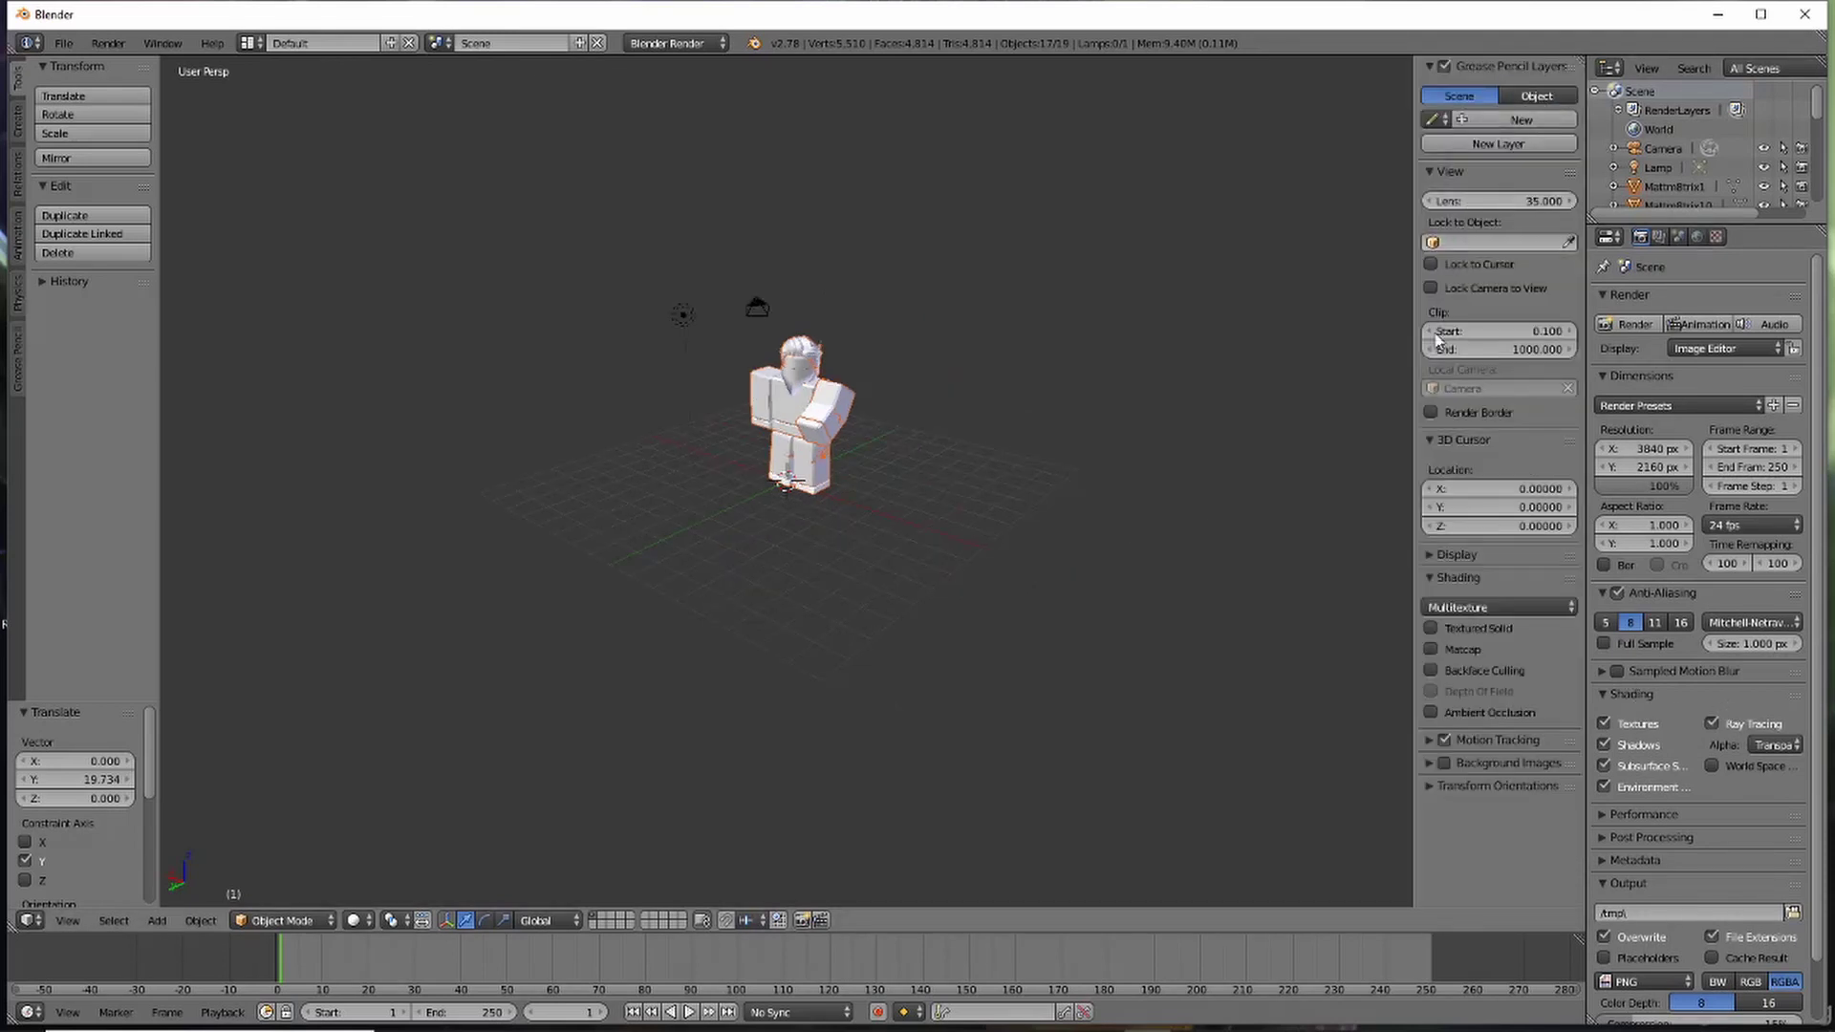
click(1430, 628)
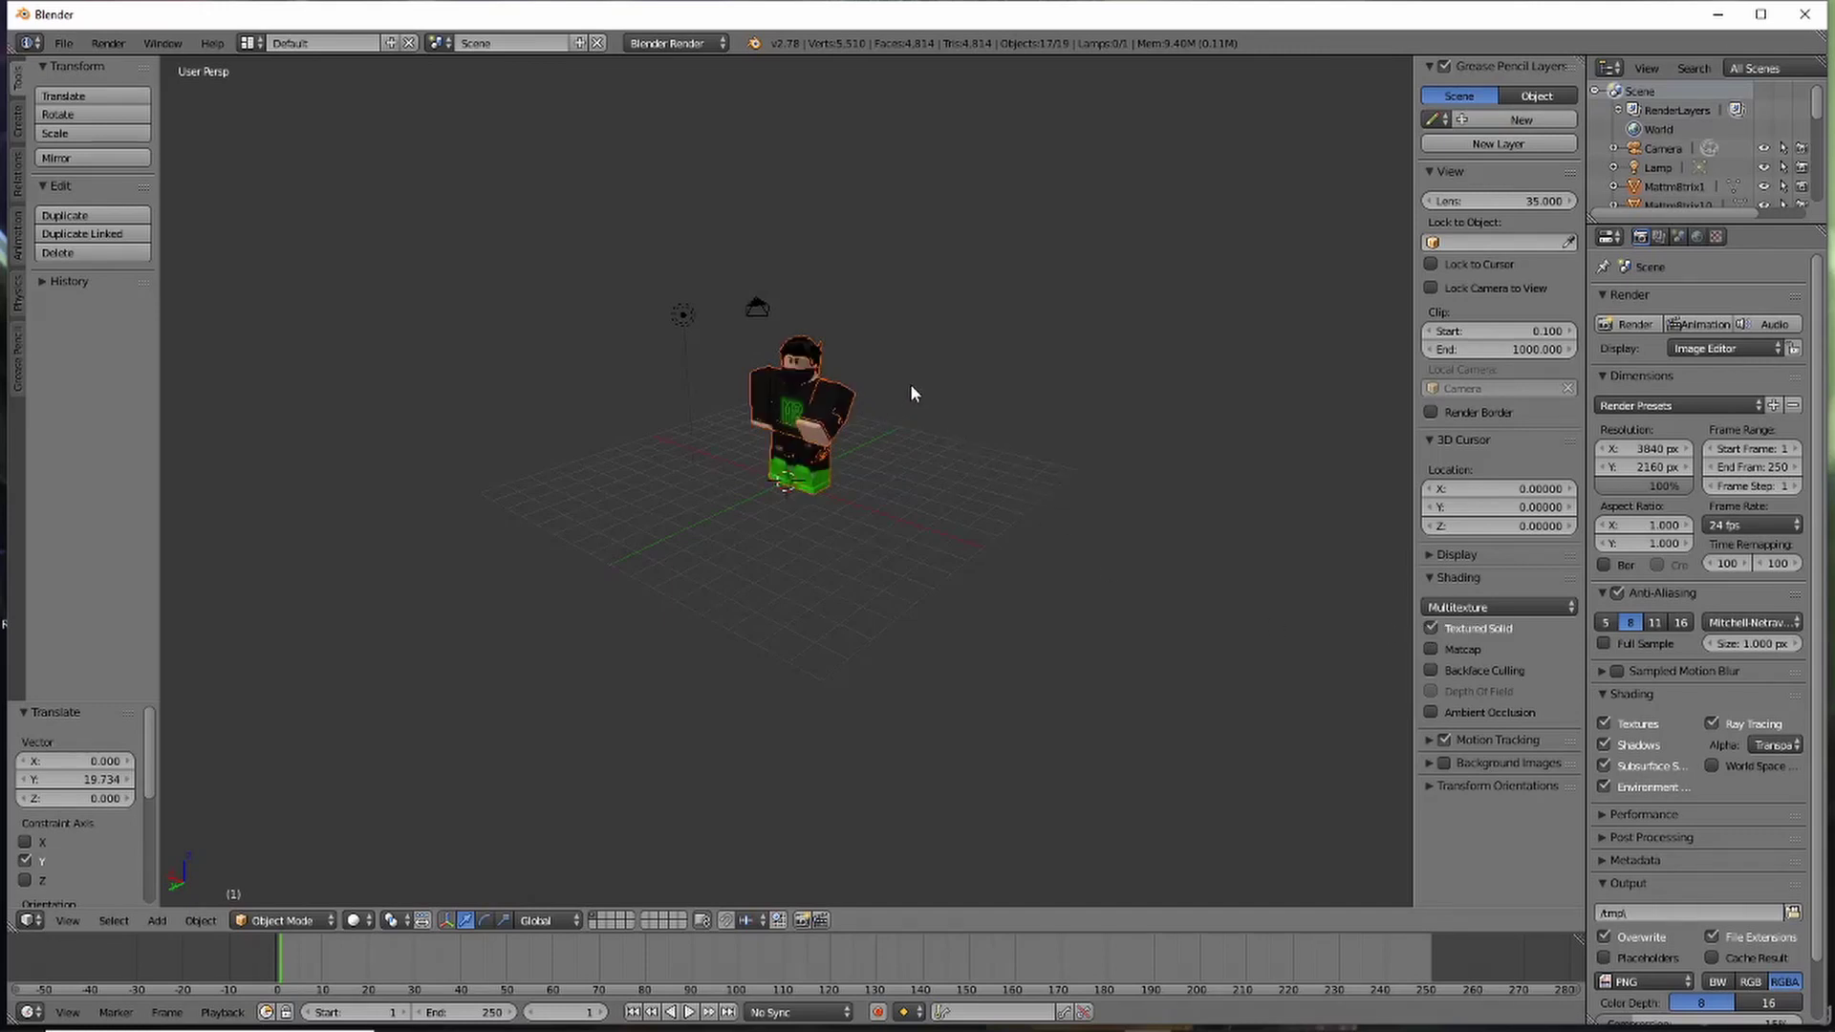
middle_drag(761, 376, 899, 435)
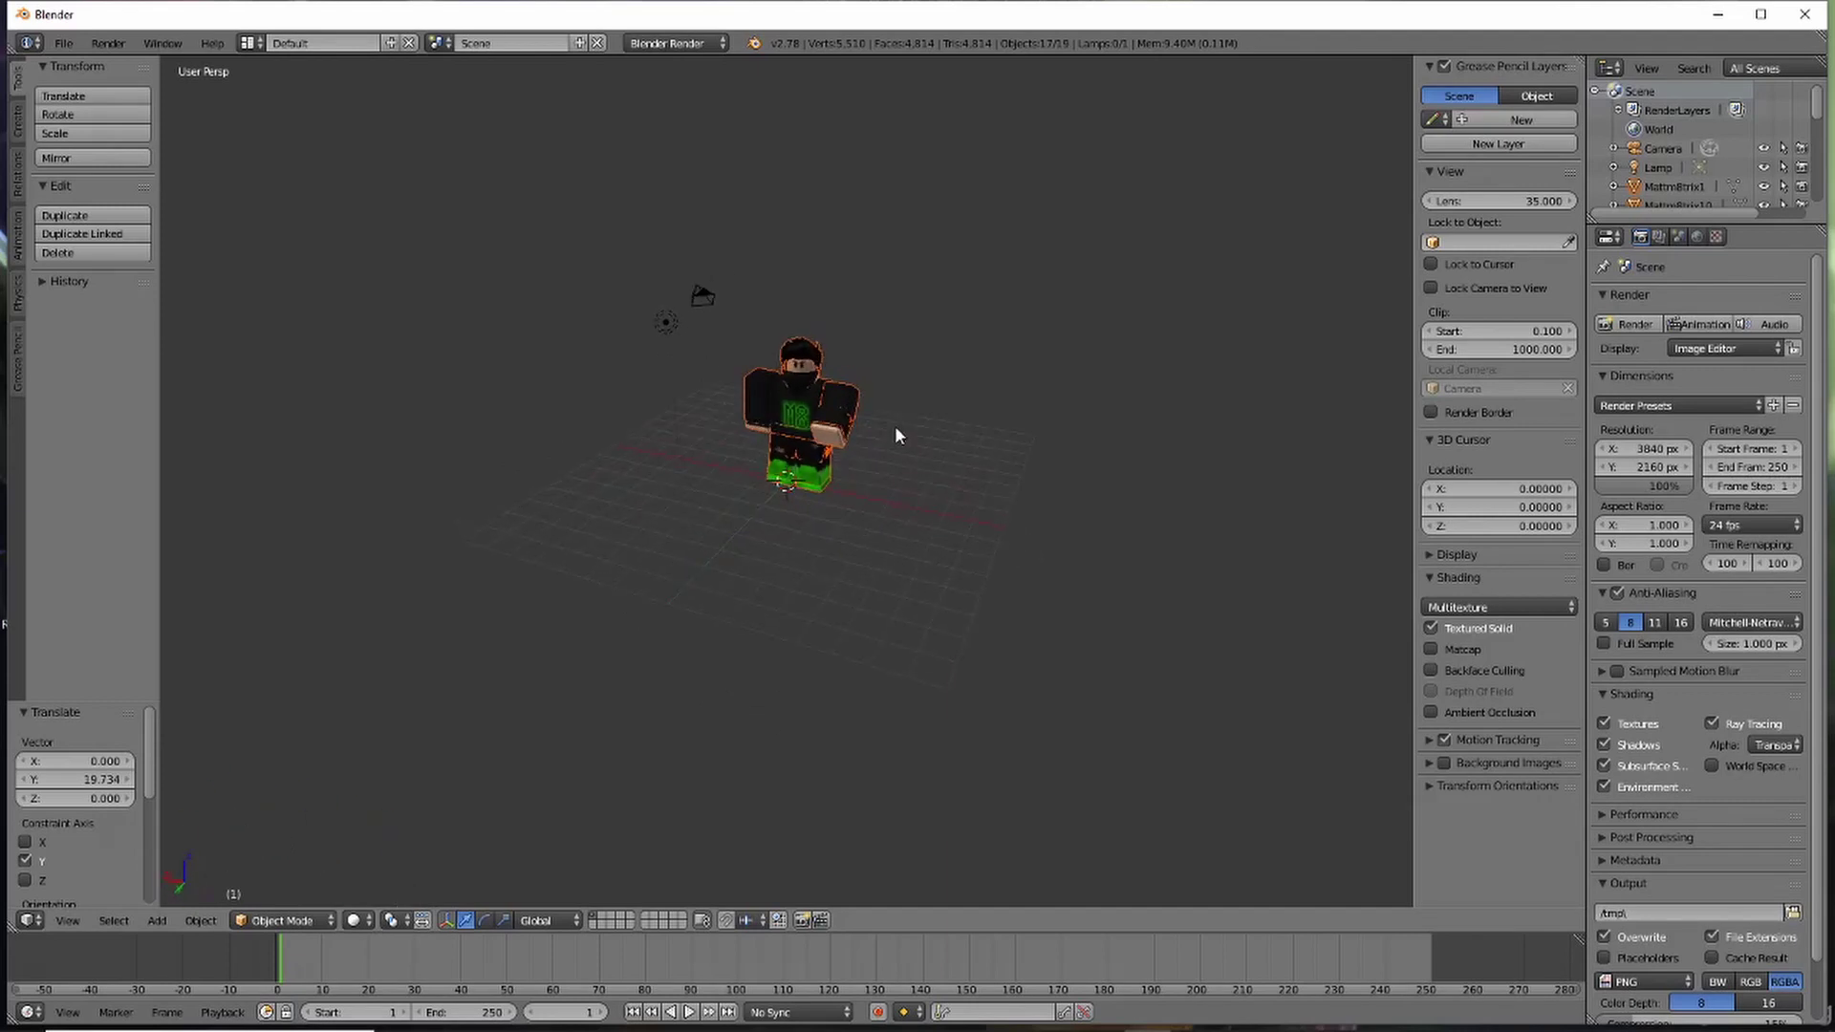
- Enable Ambient Occlusion and Environment Lighting in the World settings
click(1701, 238)
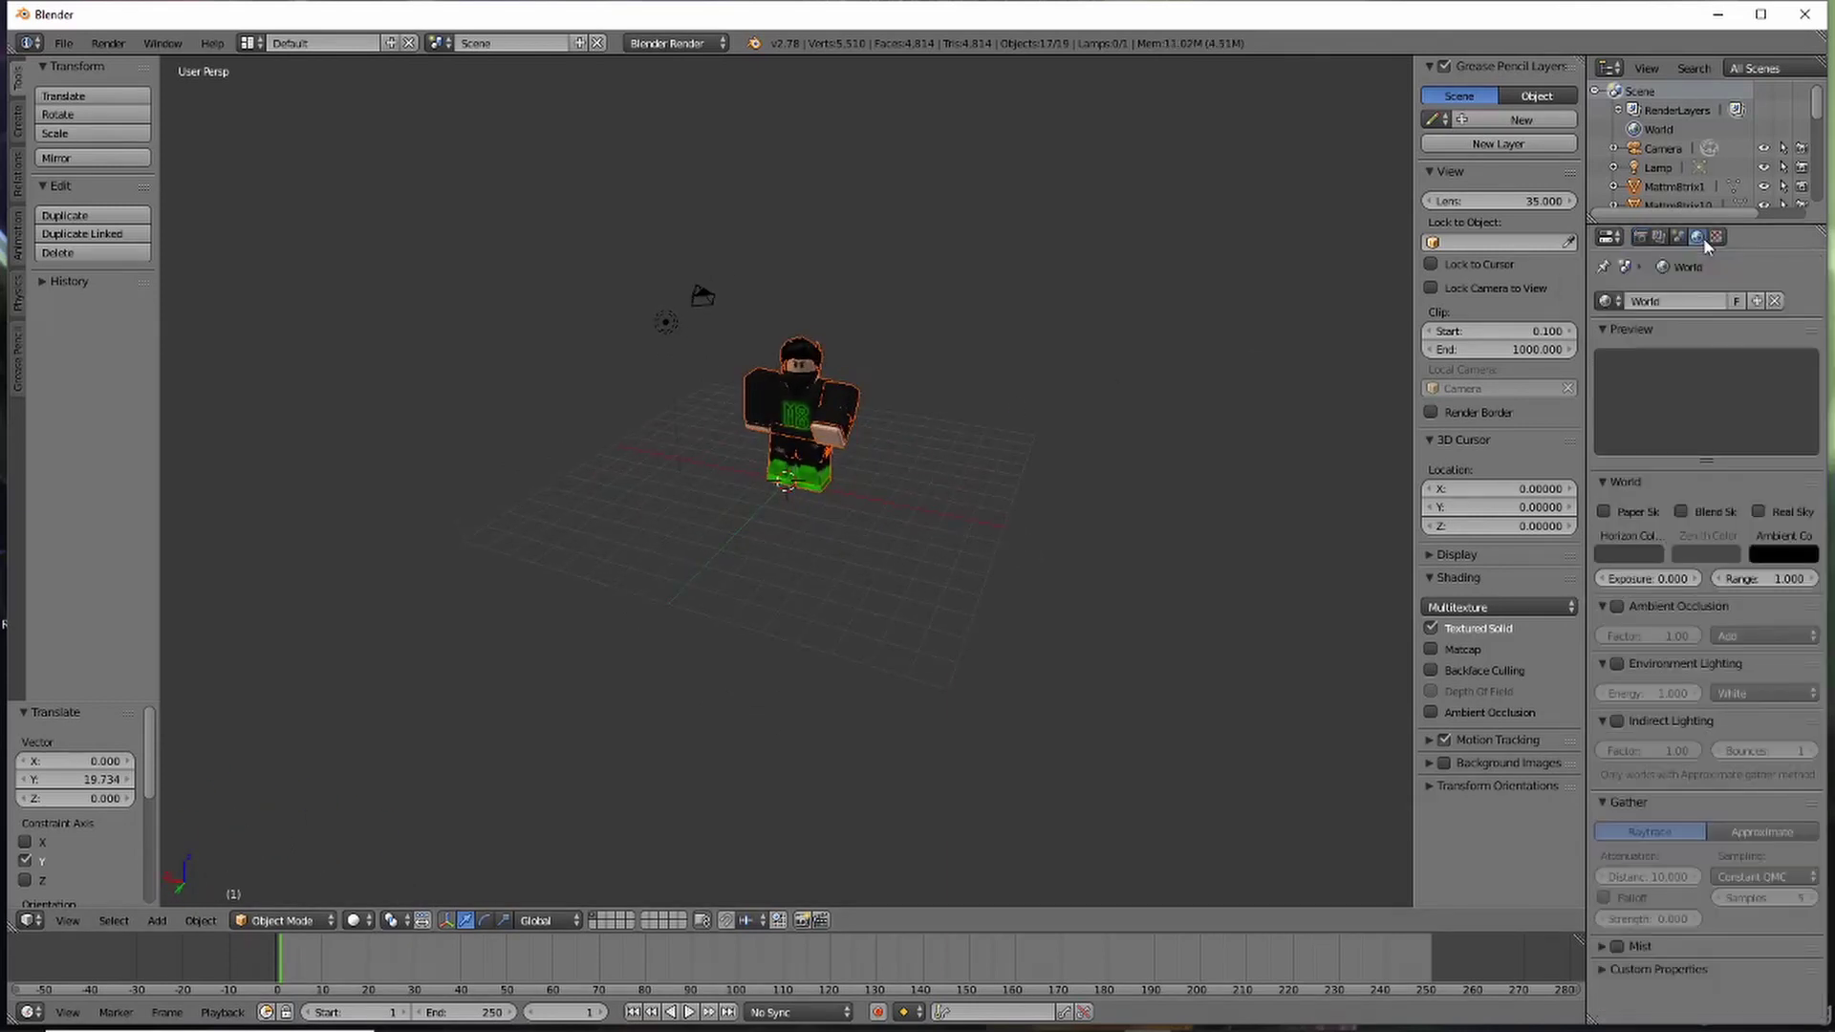
click(1615, 607)
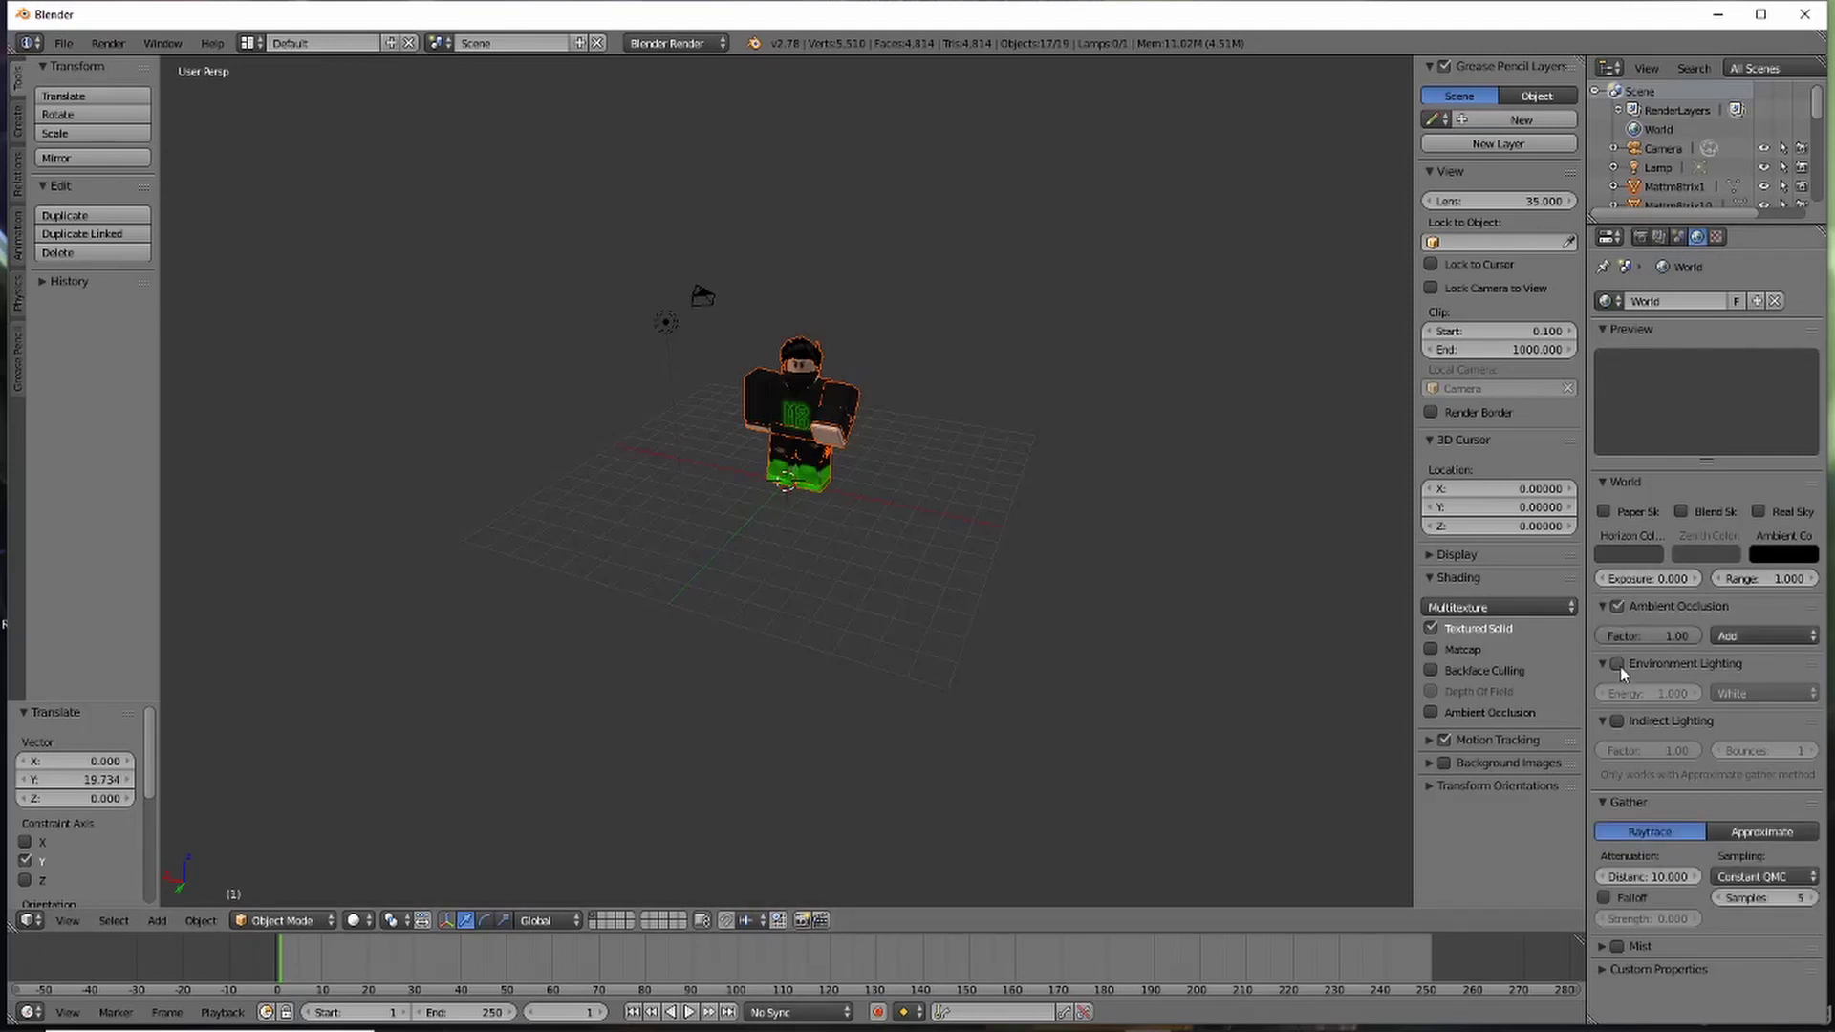
click(1618, 664)
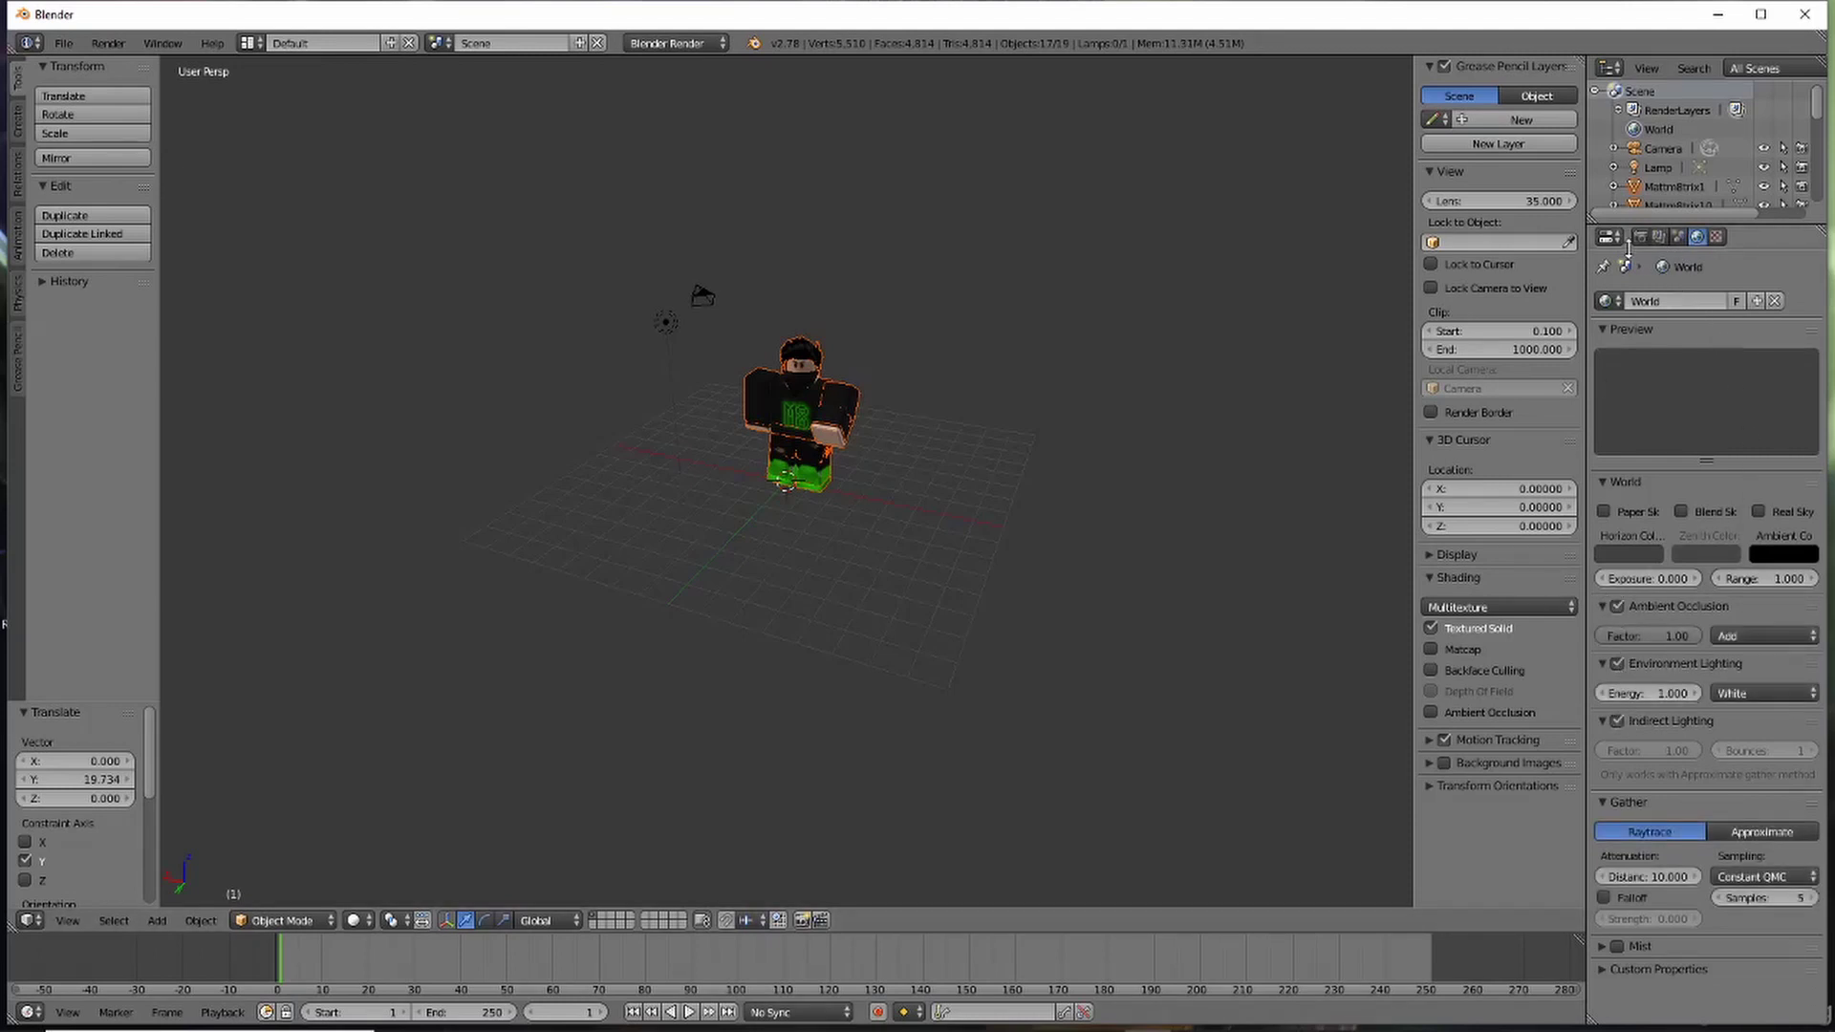
- Look through the selected camera and fly it toward the avatar
click(703, 302)
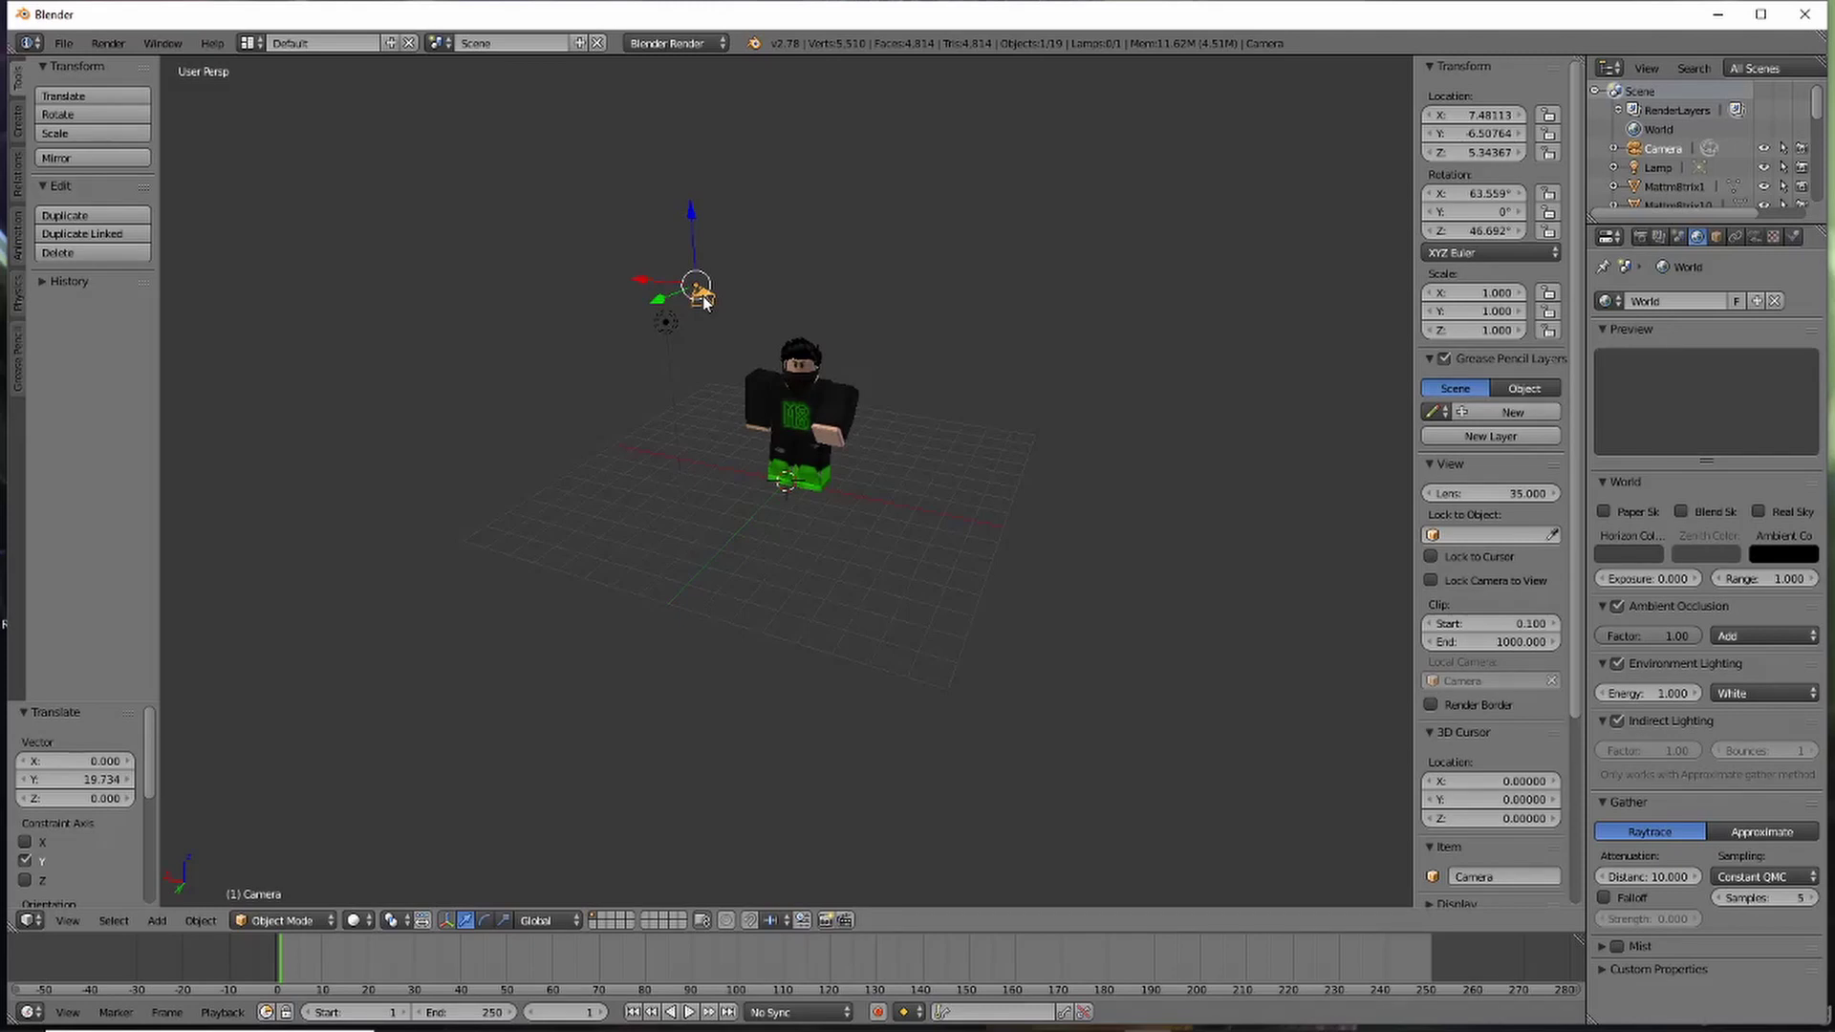
key(KP_0)
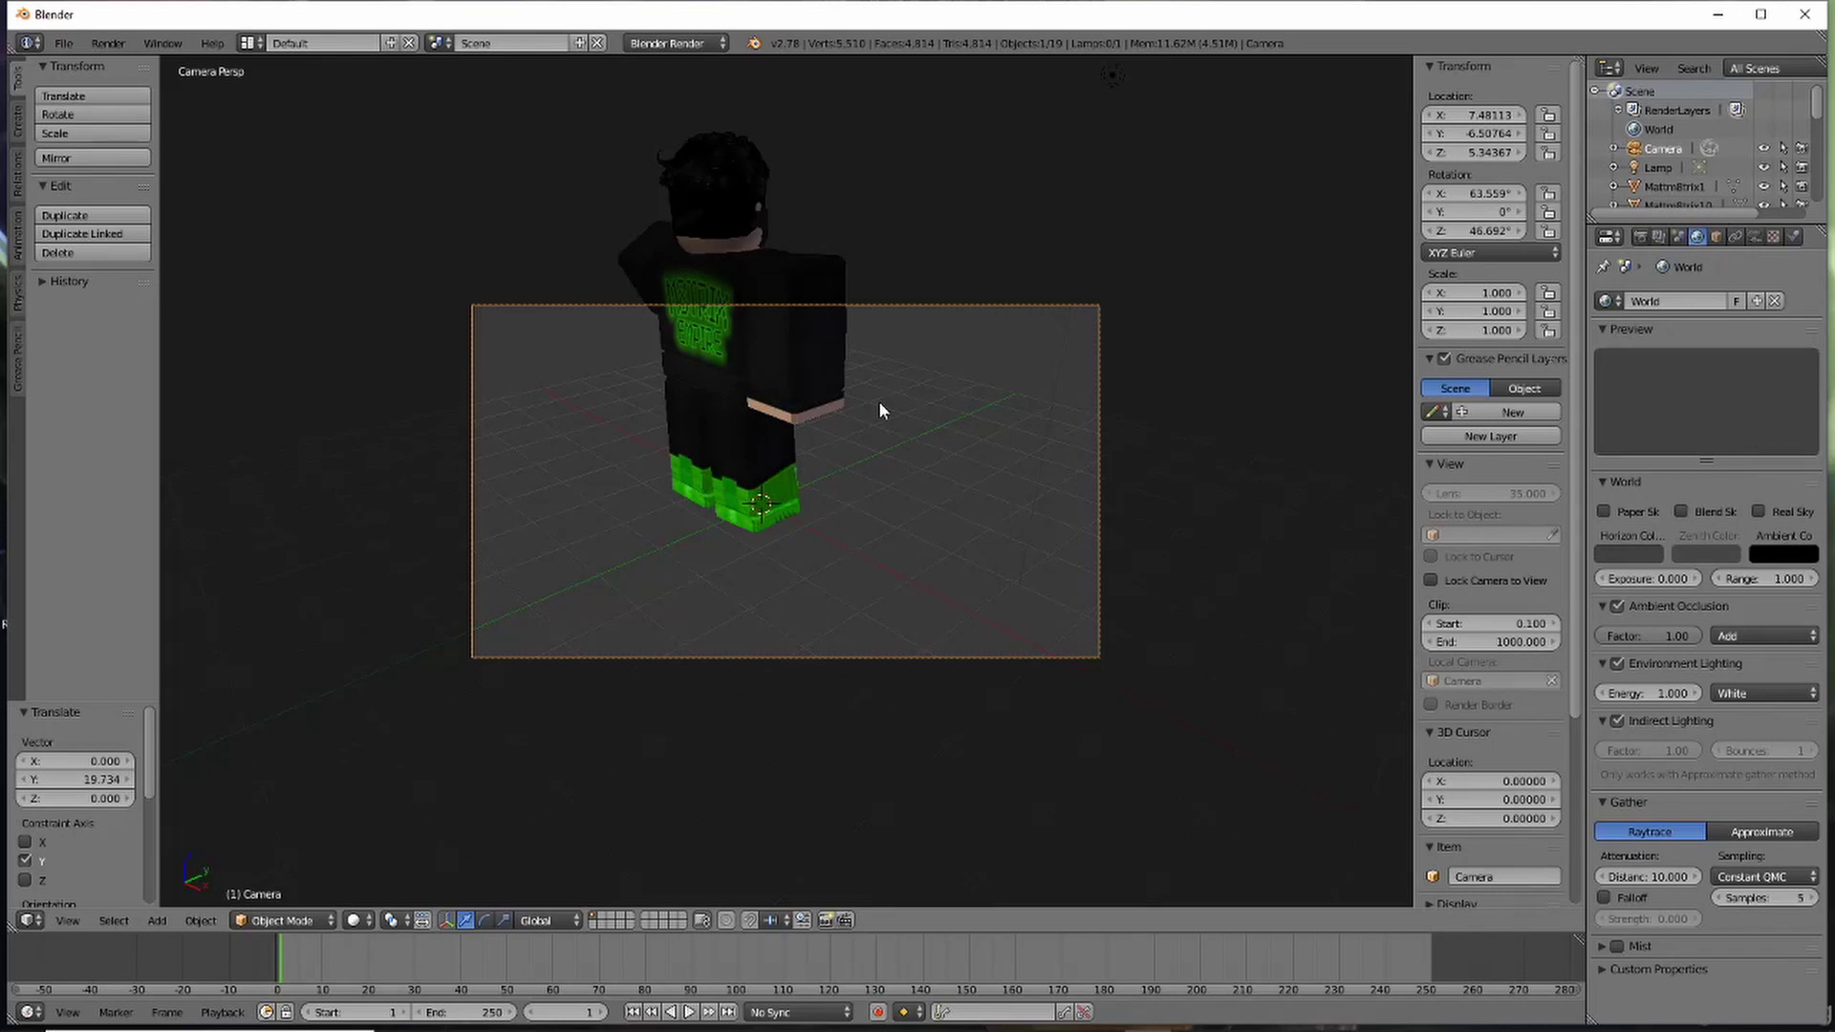
key(shift+f)
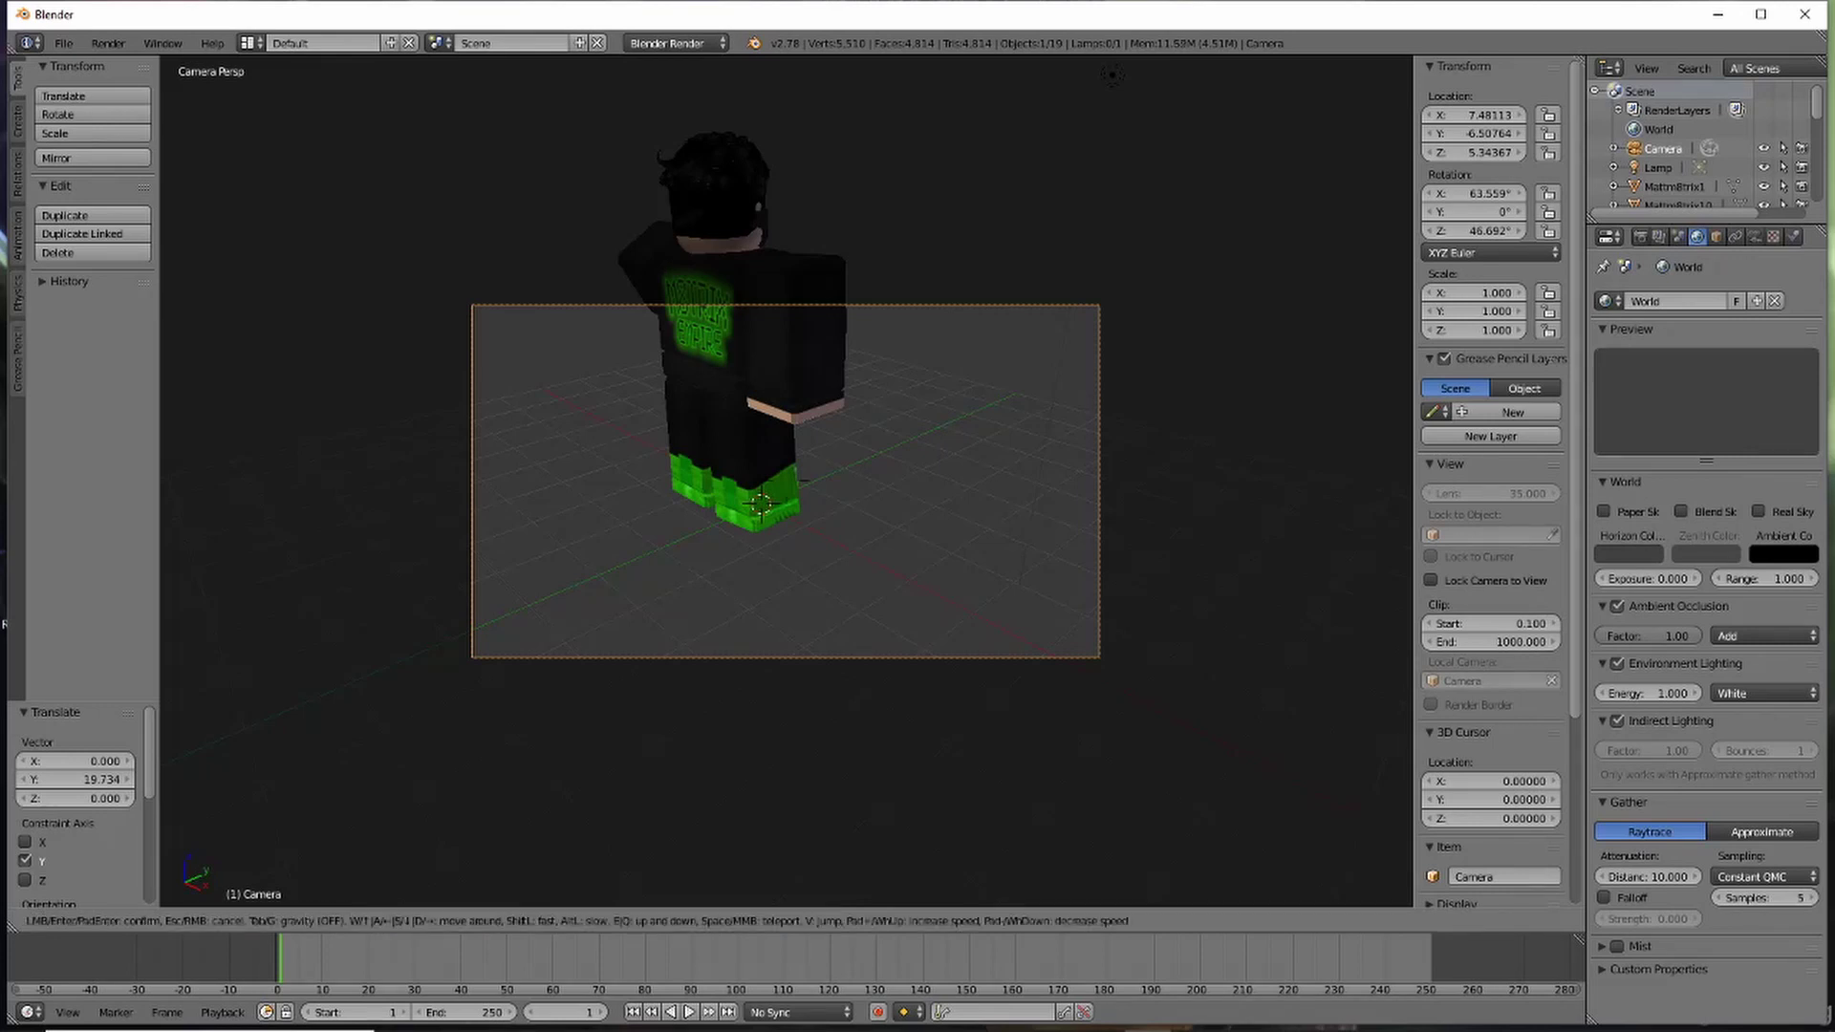
key(w)
key(w)
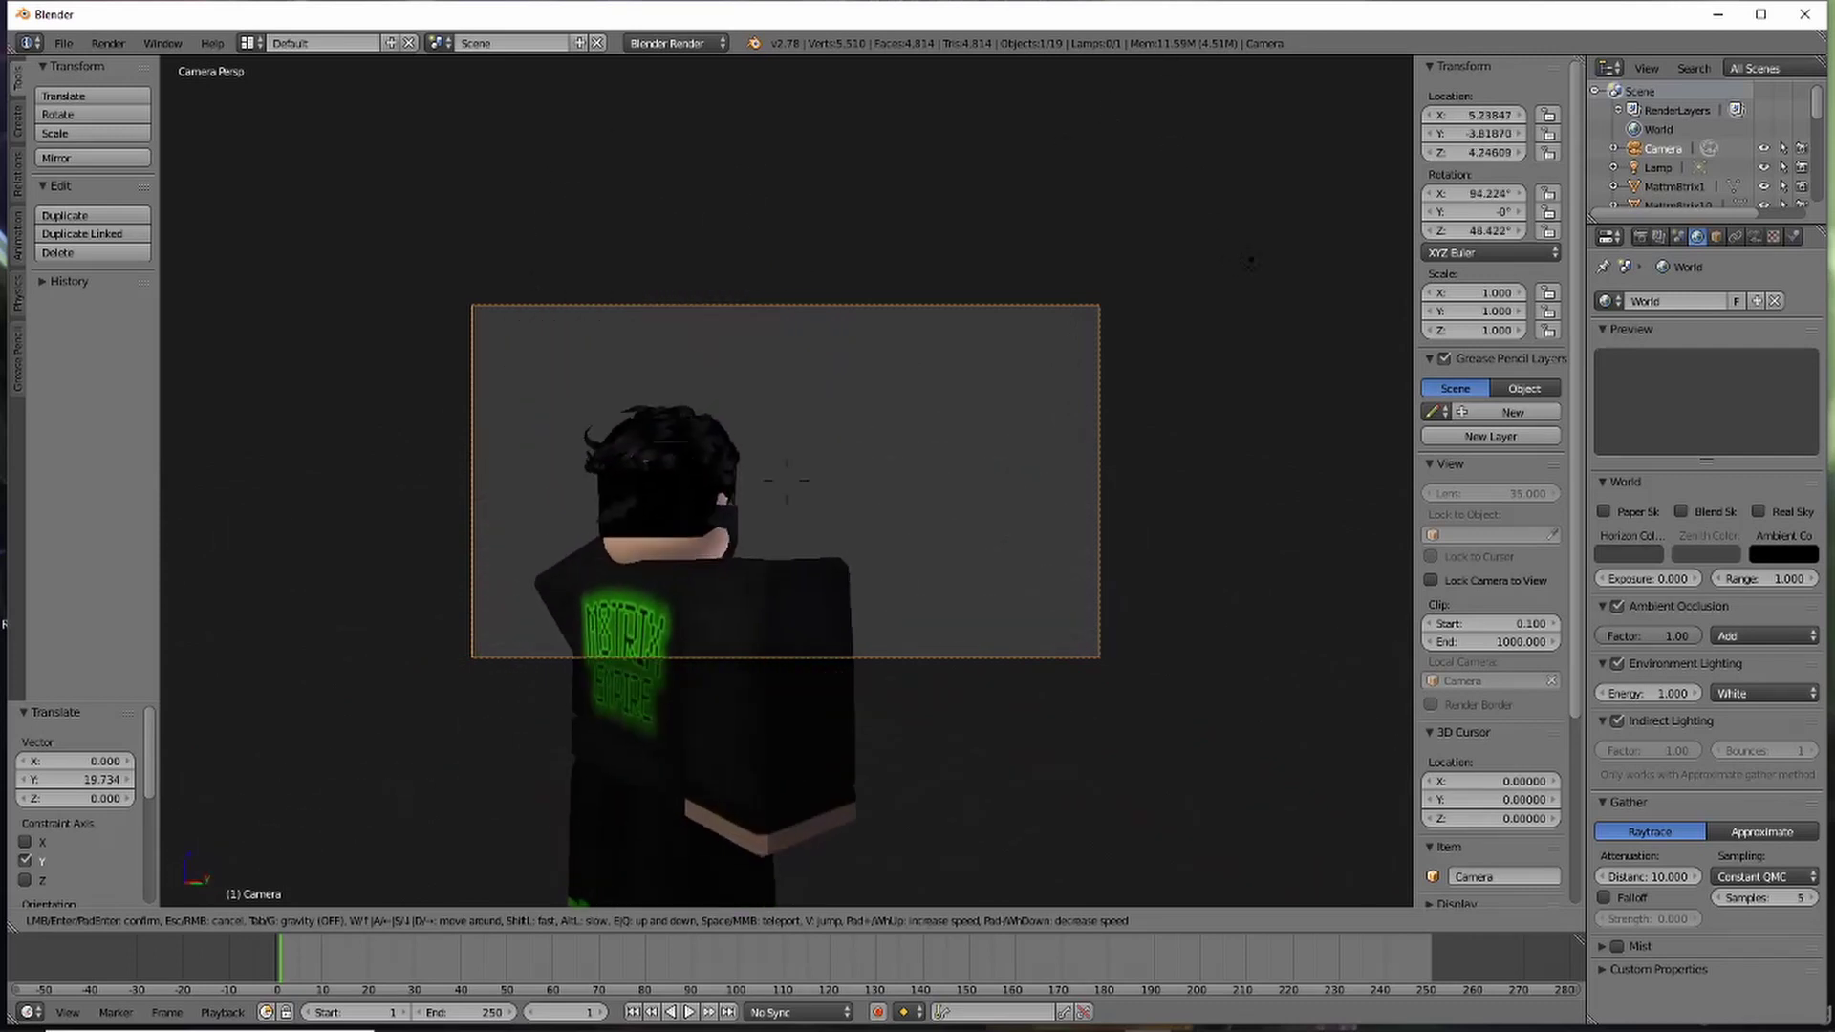
key(w)
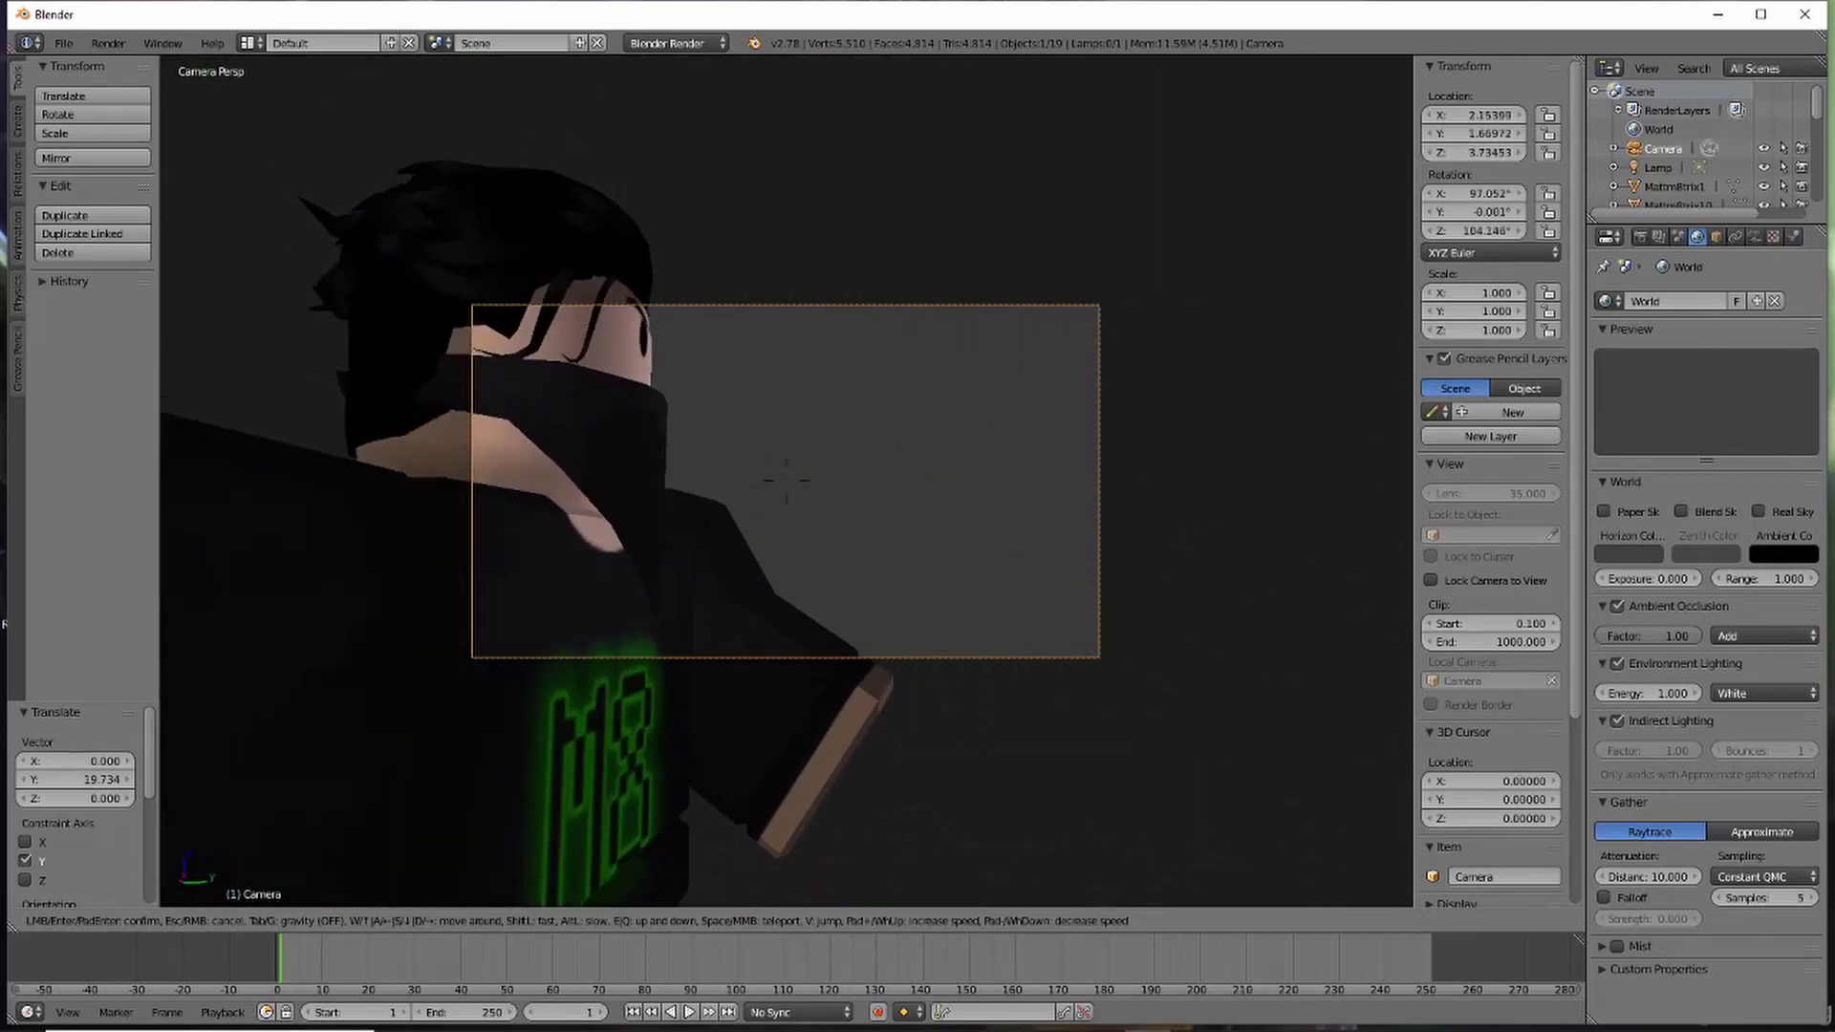
- Adjust the camera's height and distance until the whole avatar fits front-on, then keep it
key(s)
key(q)
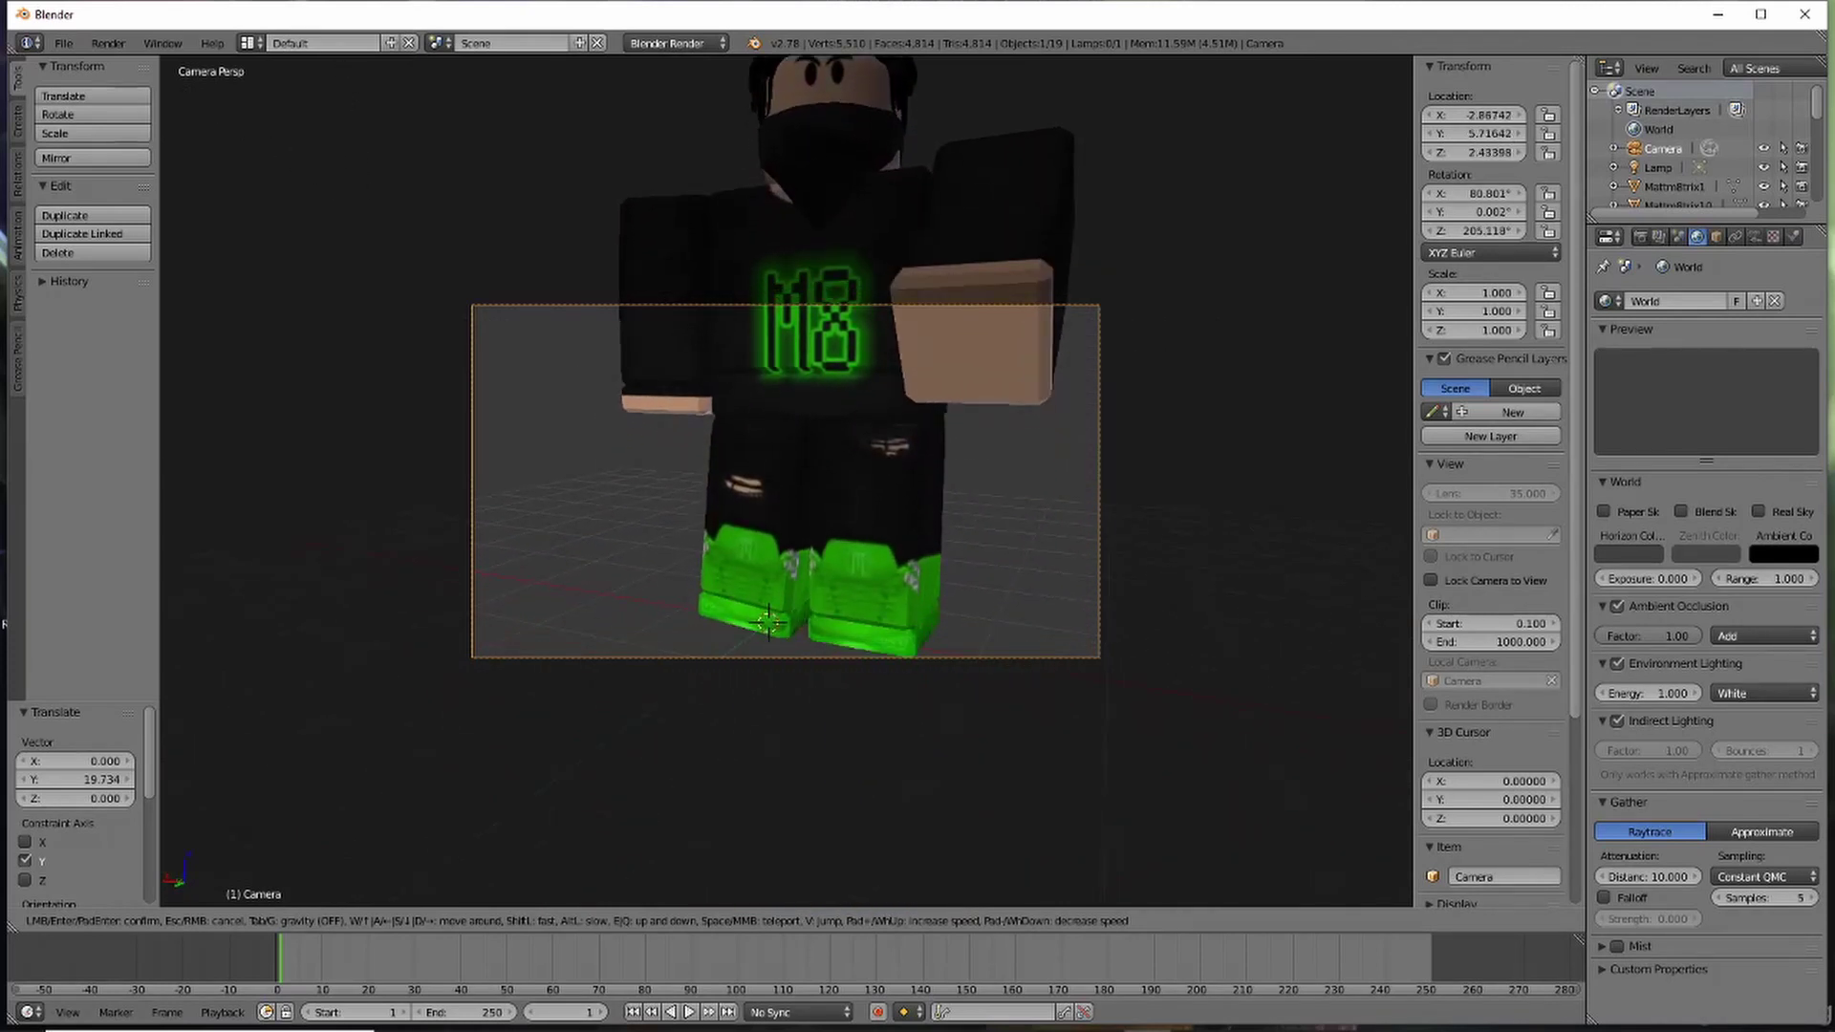
key(e)
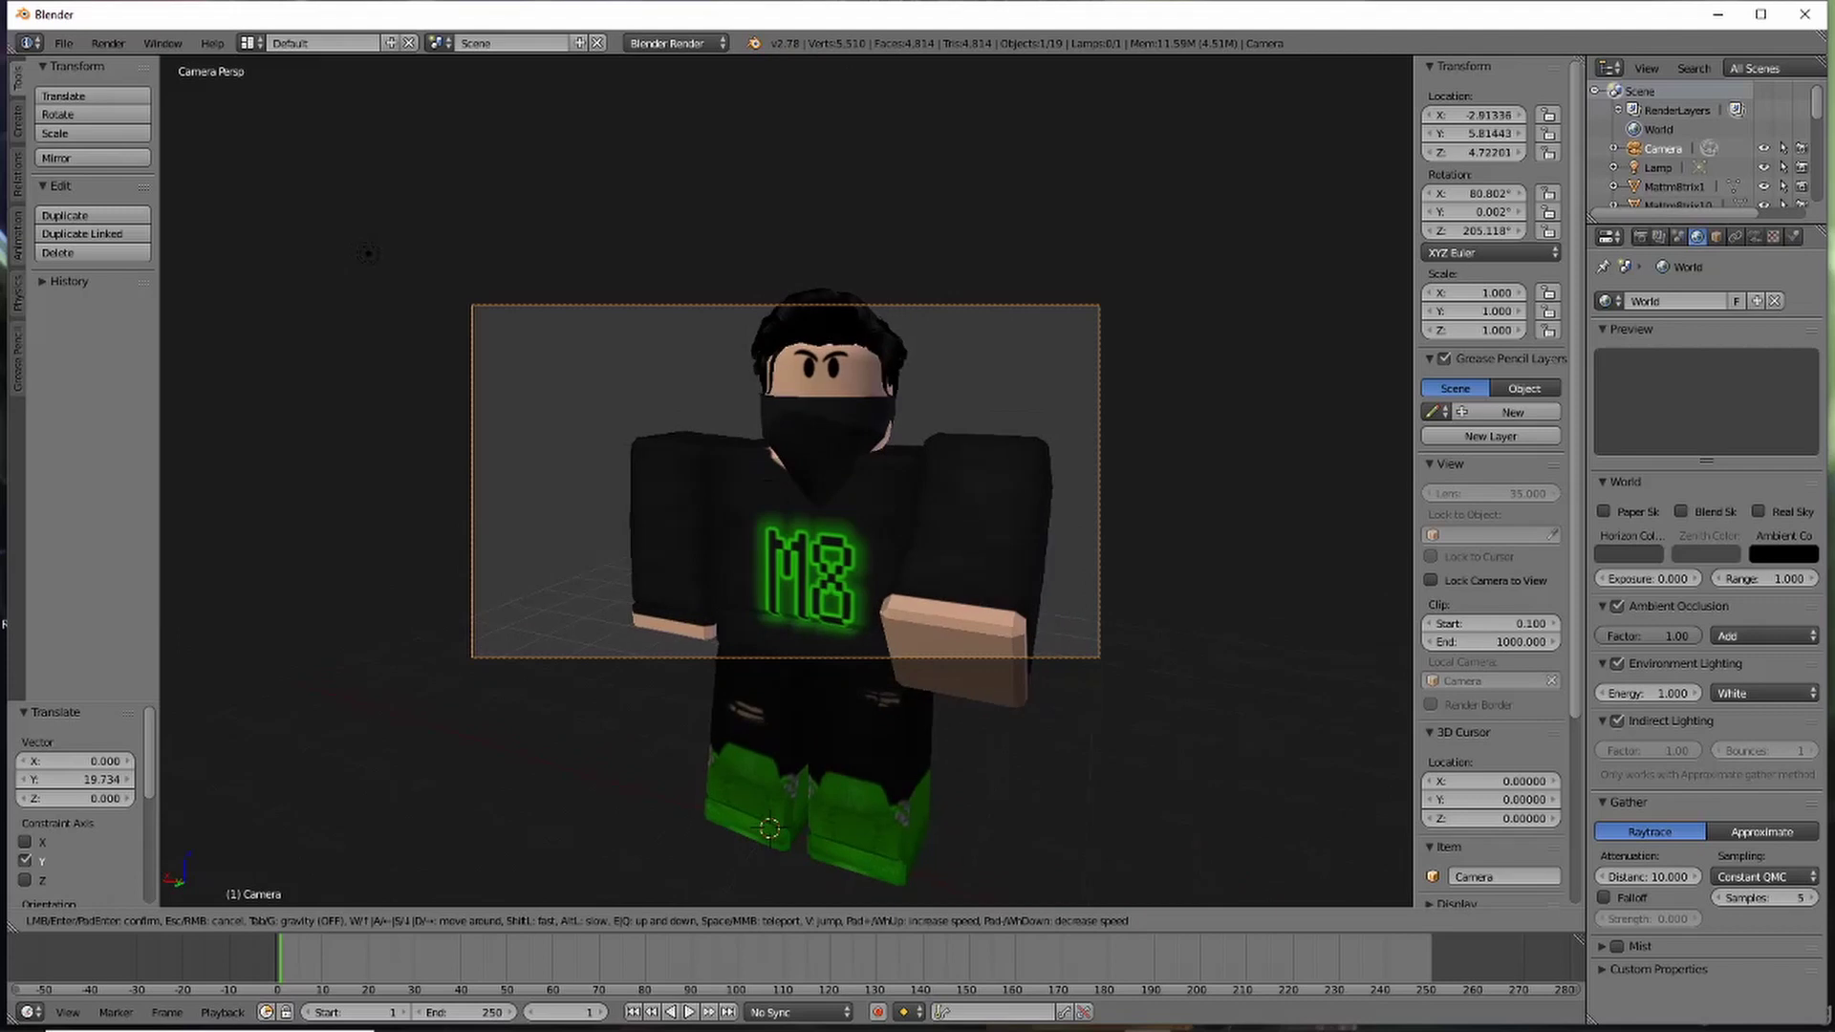
key(s)
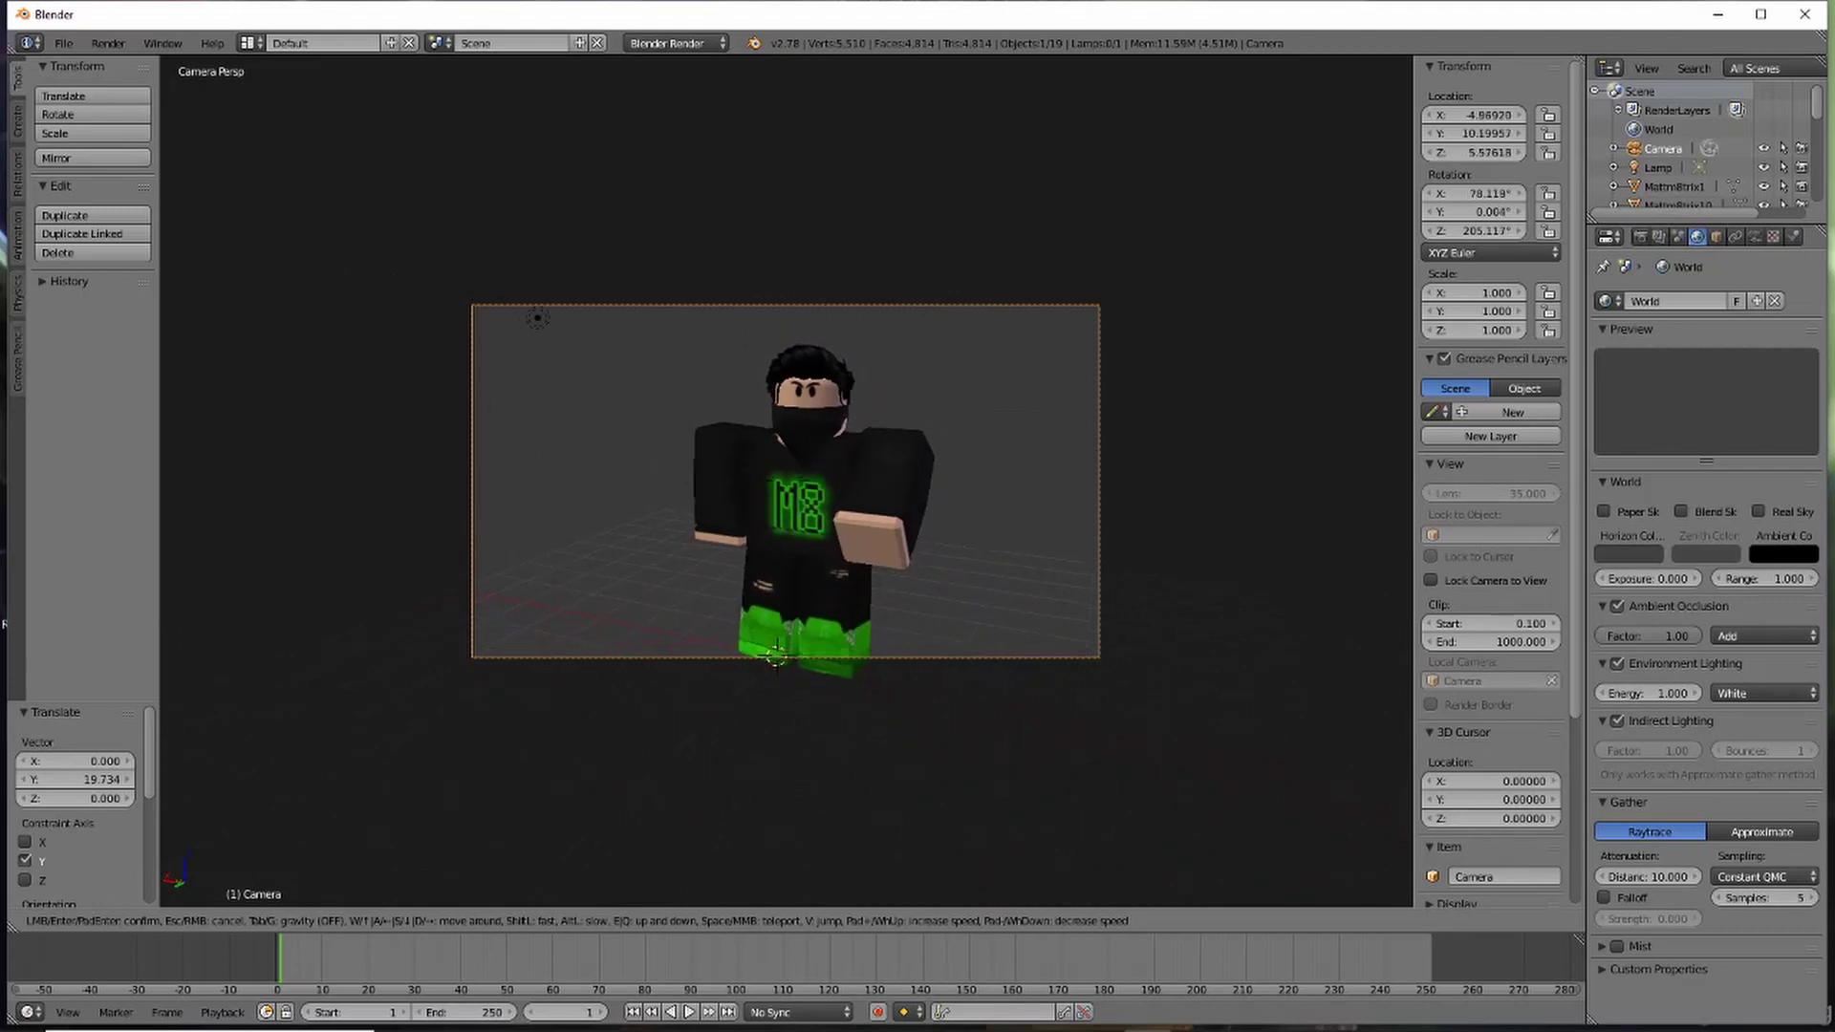
key(q)
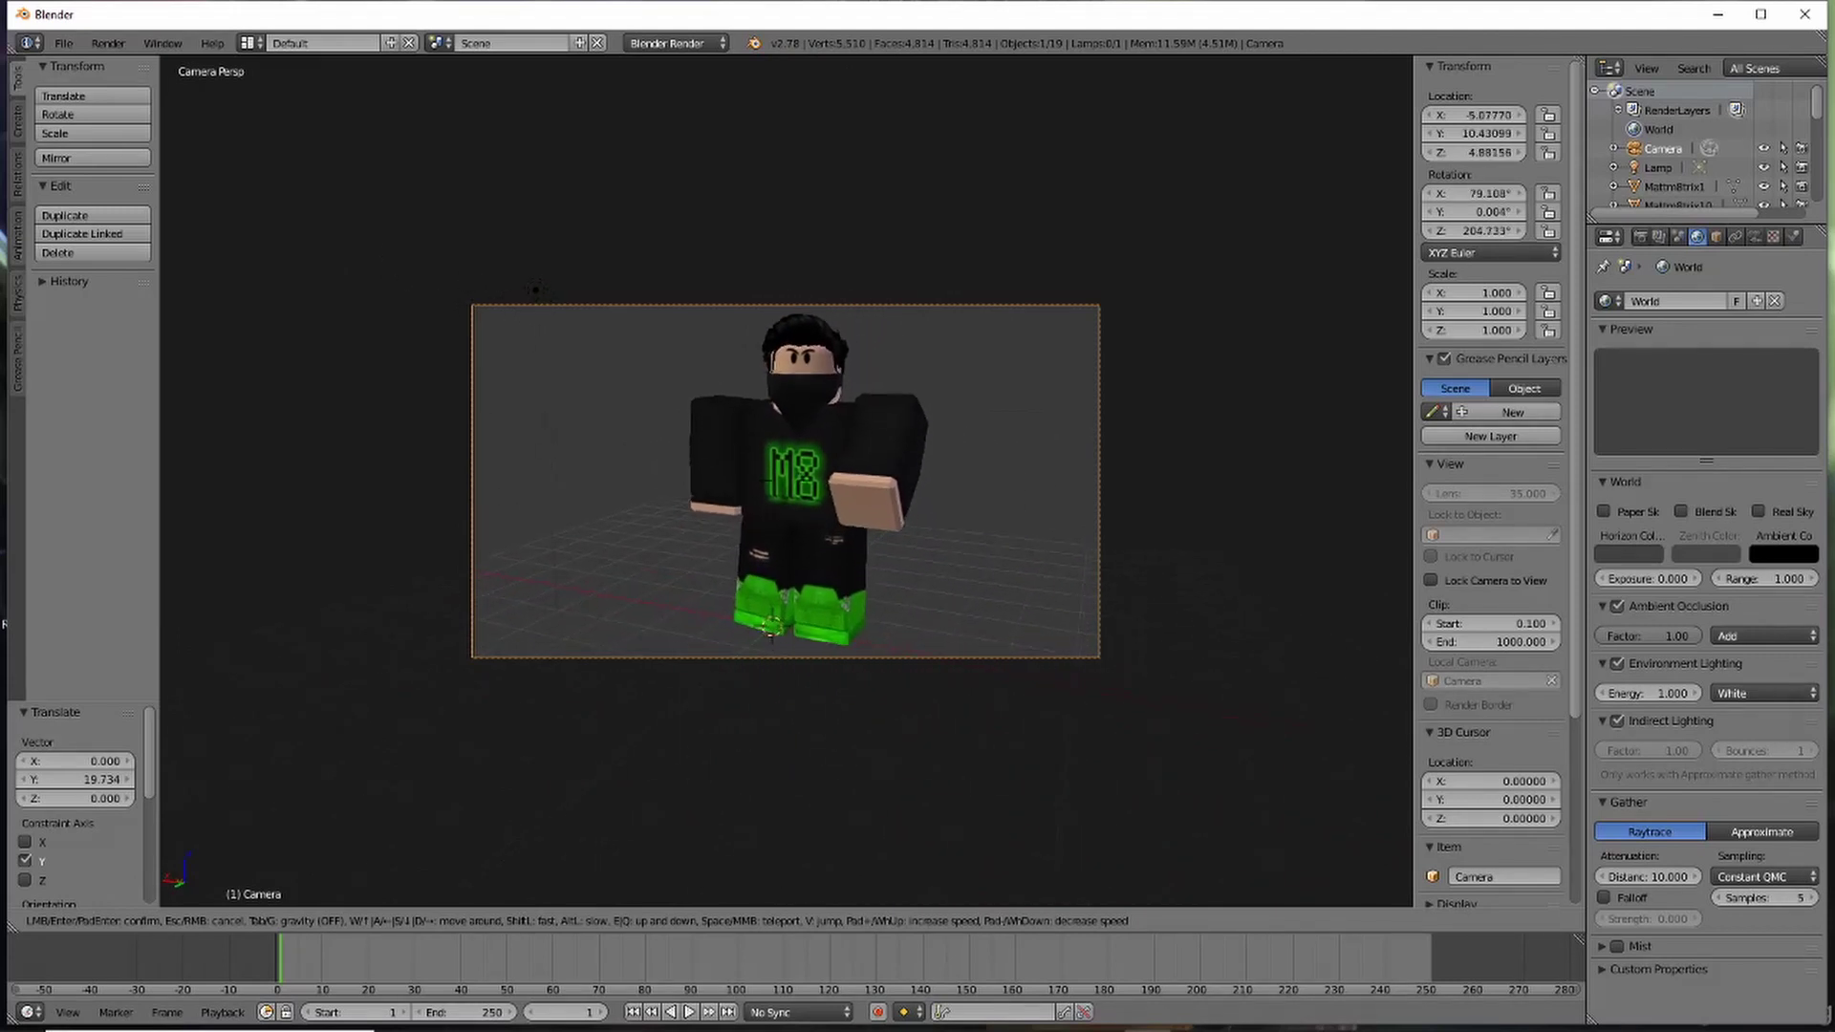
key(q)
key(w)
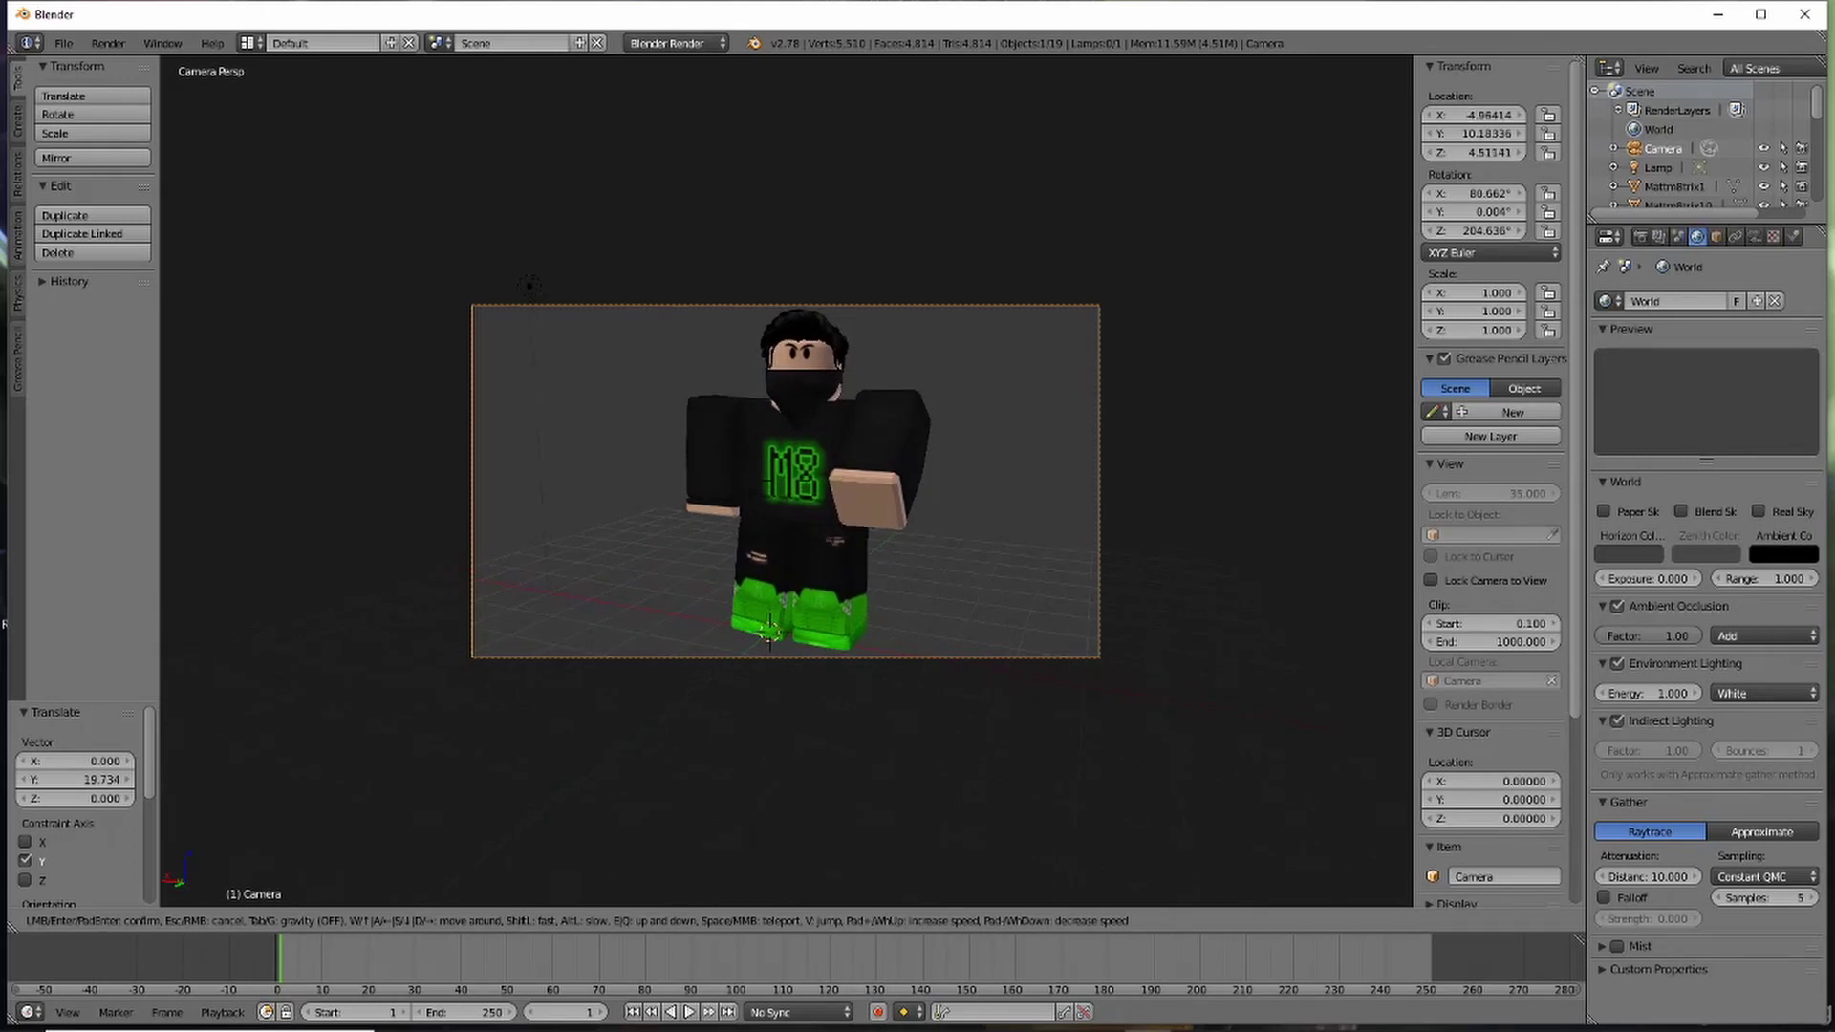
click(786, 479)
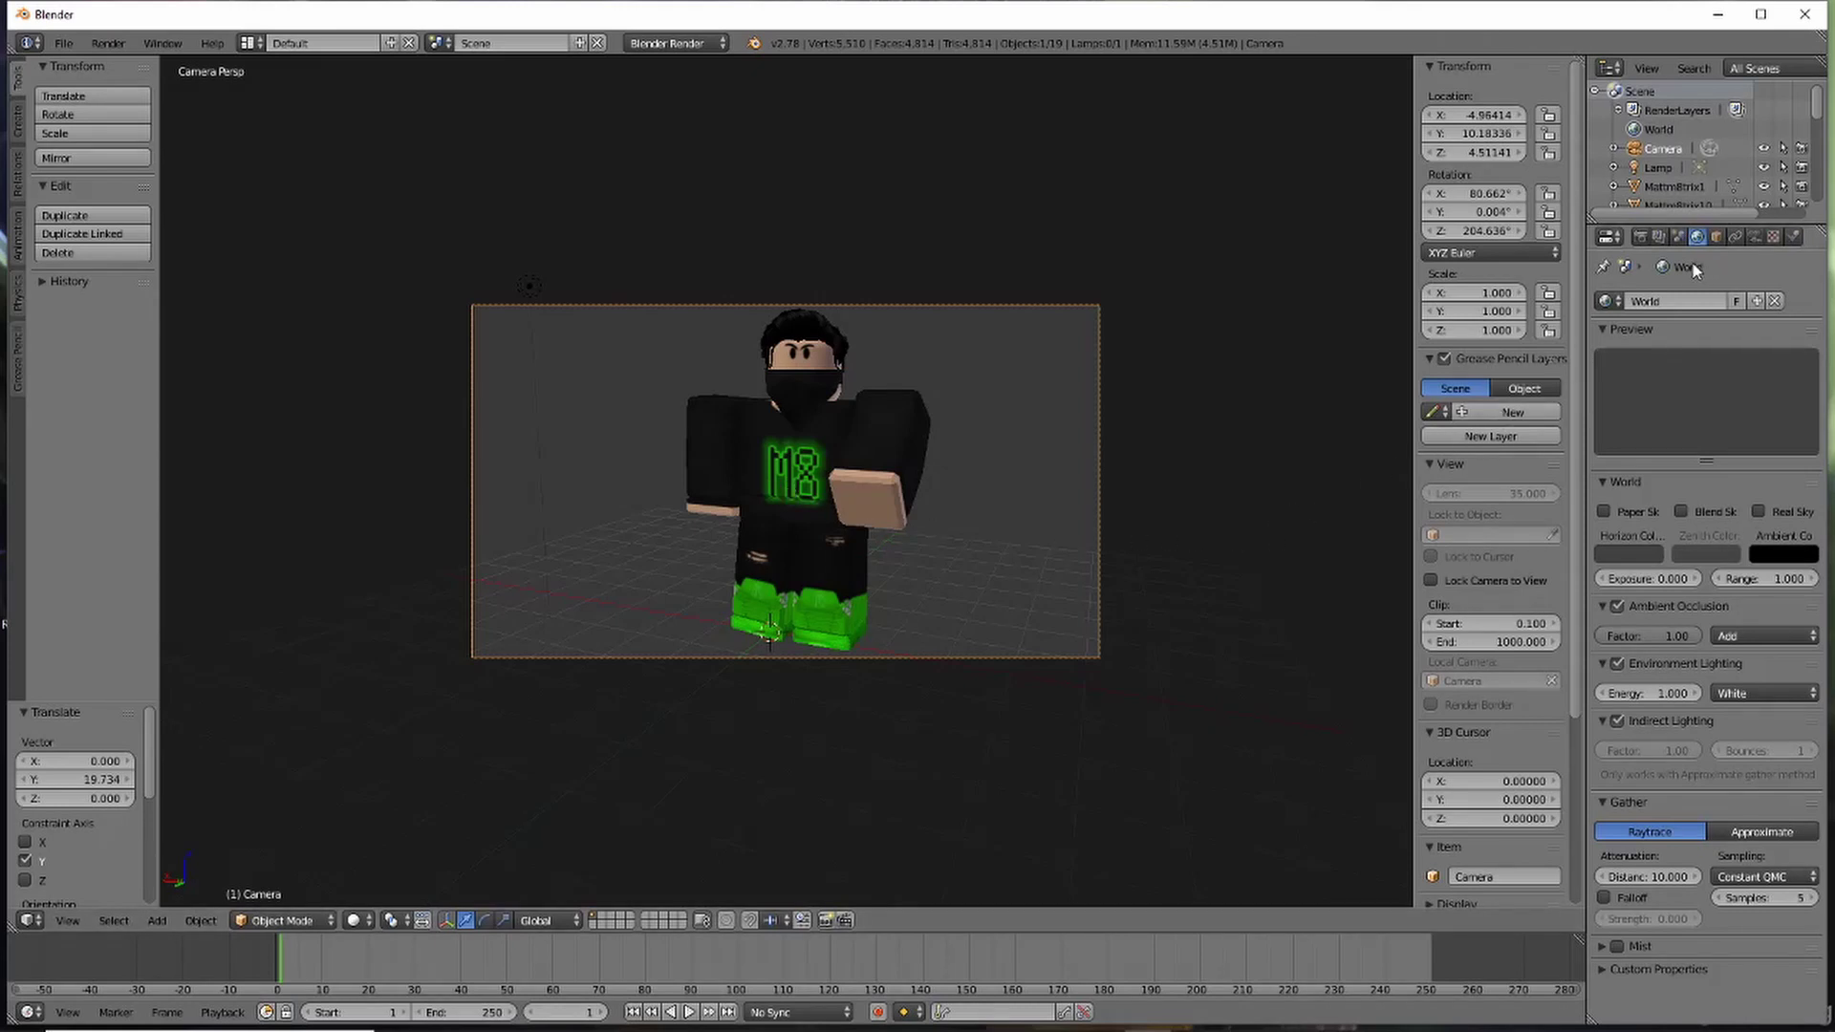
- Render the camera view and zoom around the transparent-background render result
click(1641, 237)
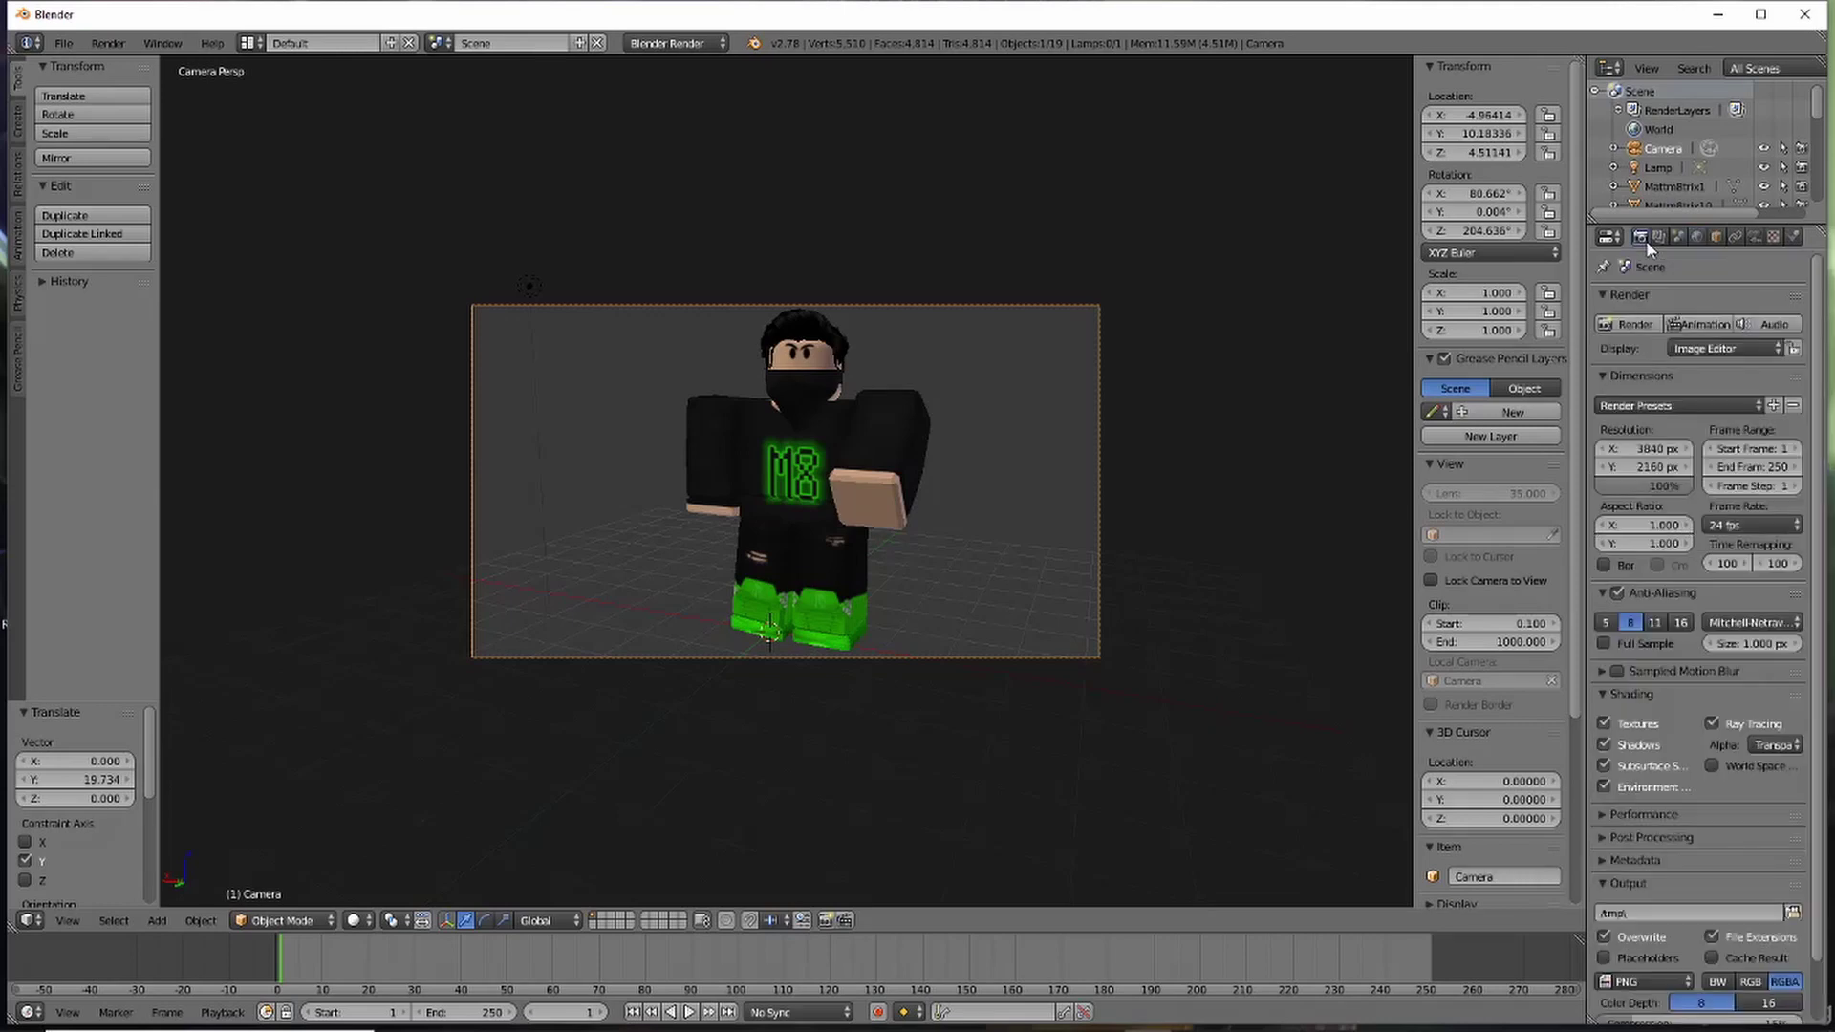
click(1632, 324)
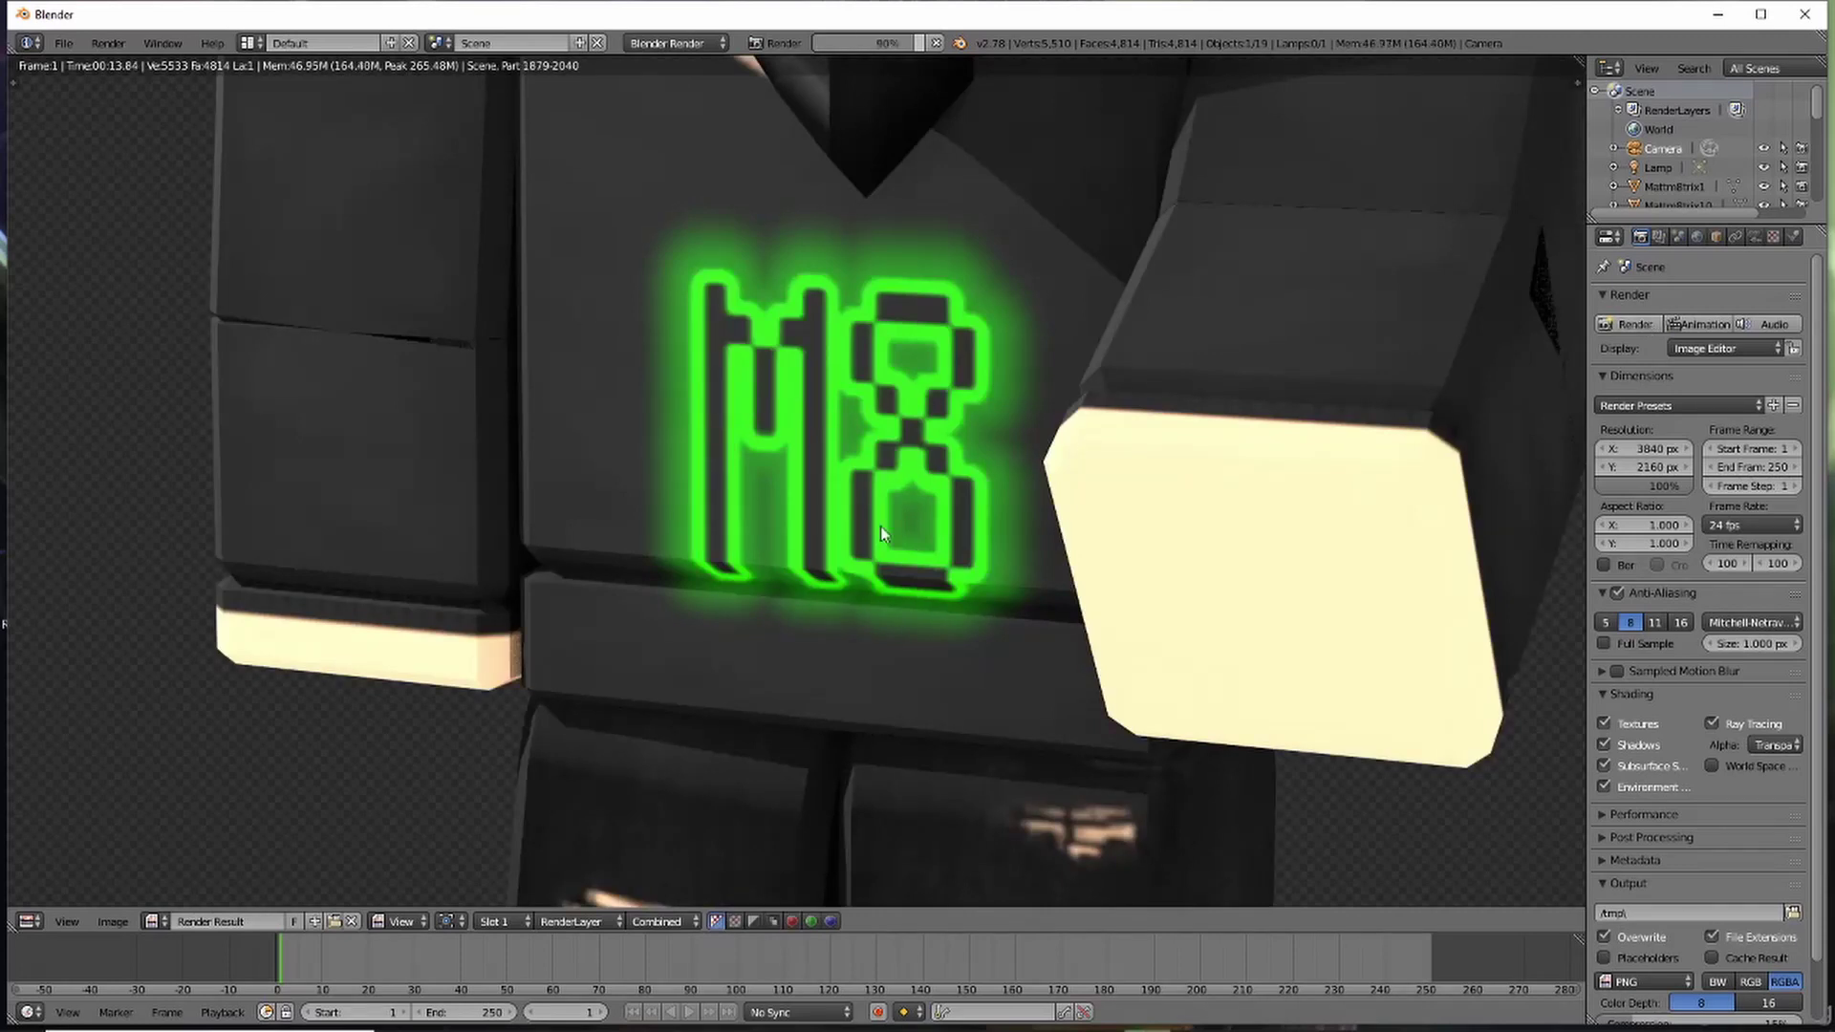
scroll(875, 507, down, 6)
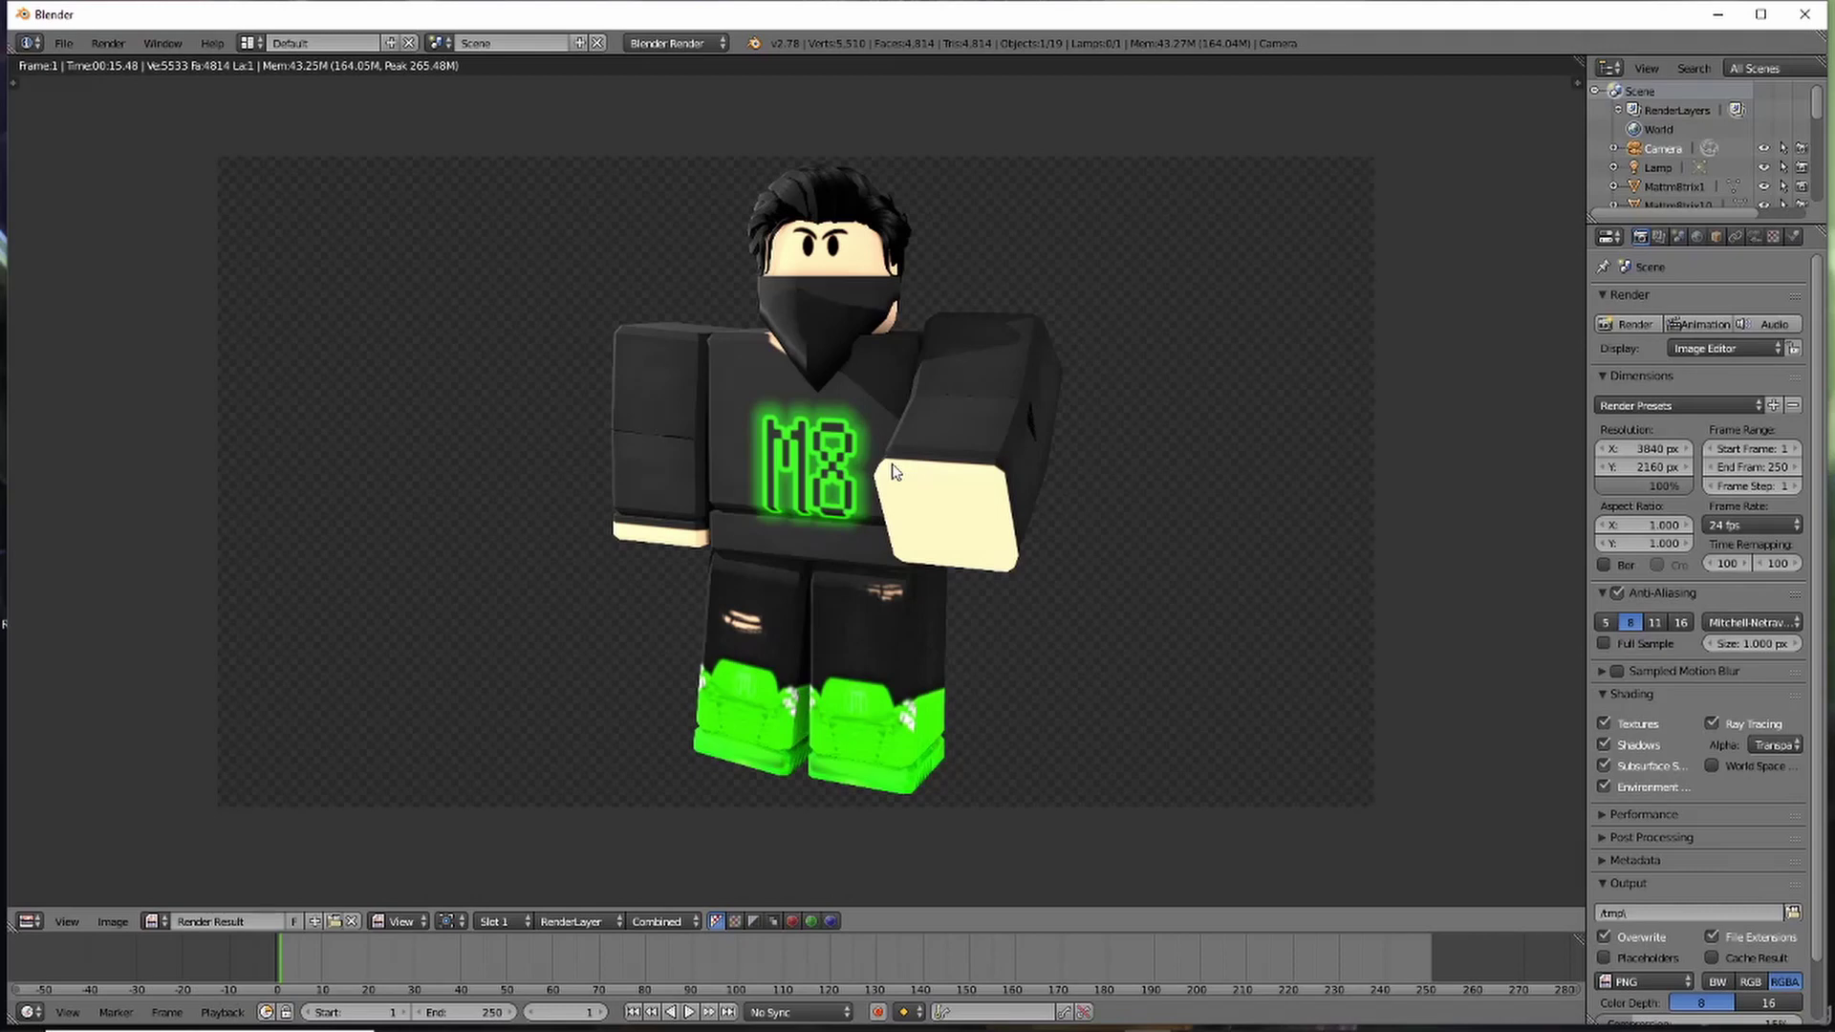
scroll(932, 416, up, 8)
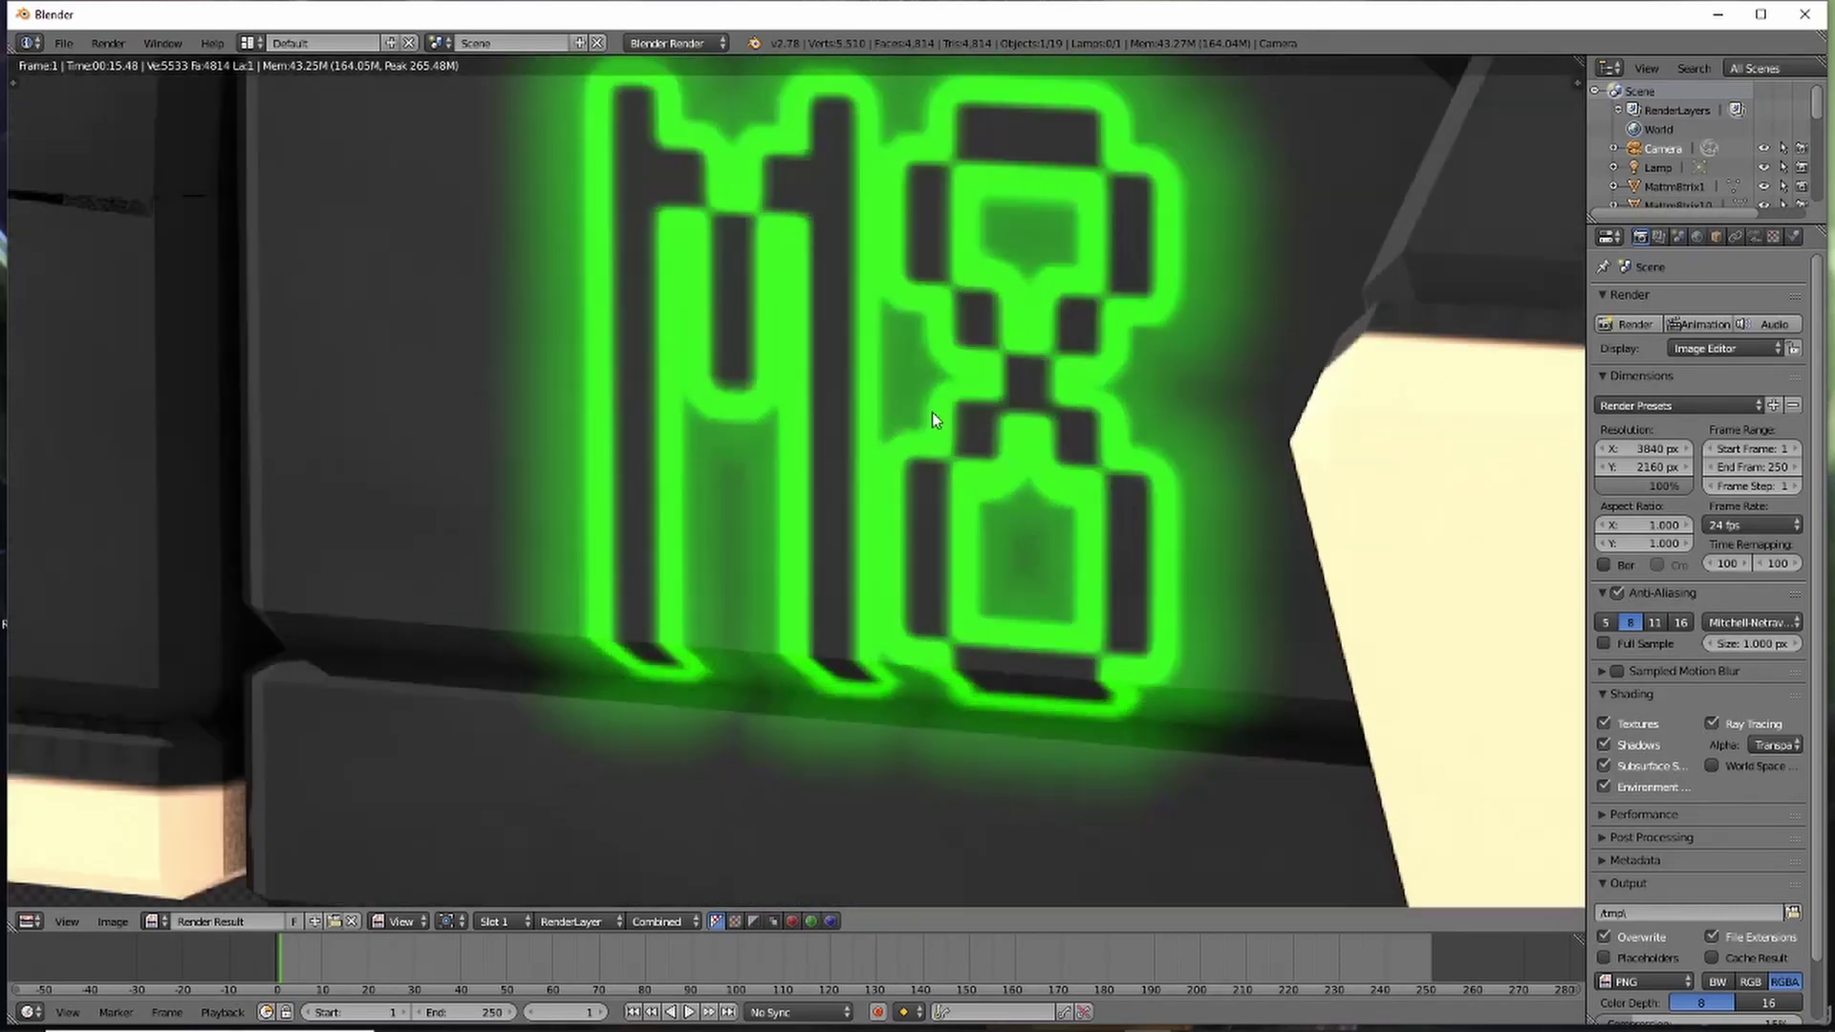
scroll(932, 416, down, 5)
scroll(935, 420, down, 4)
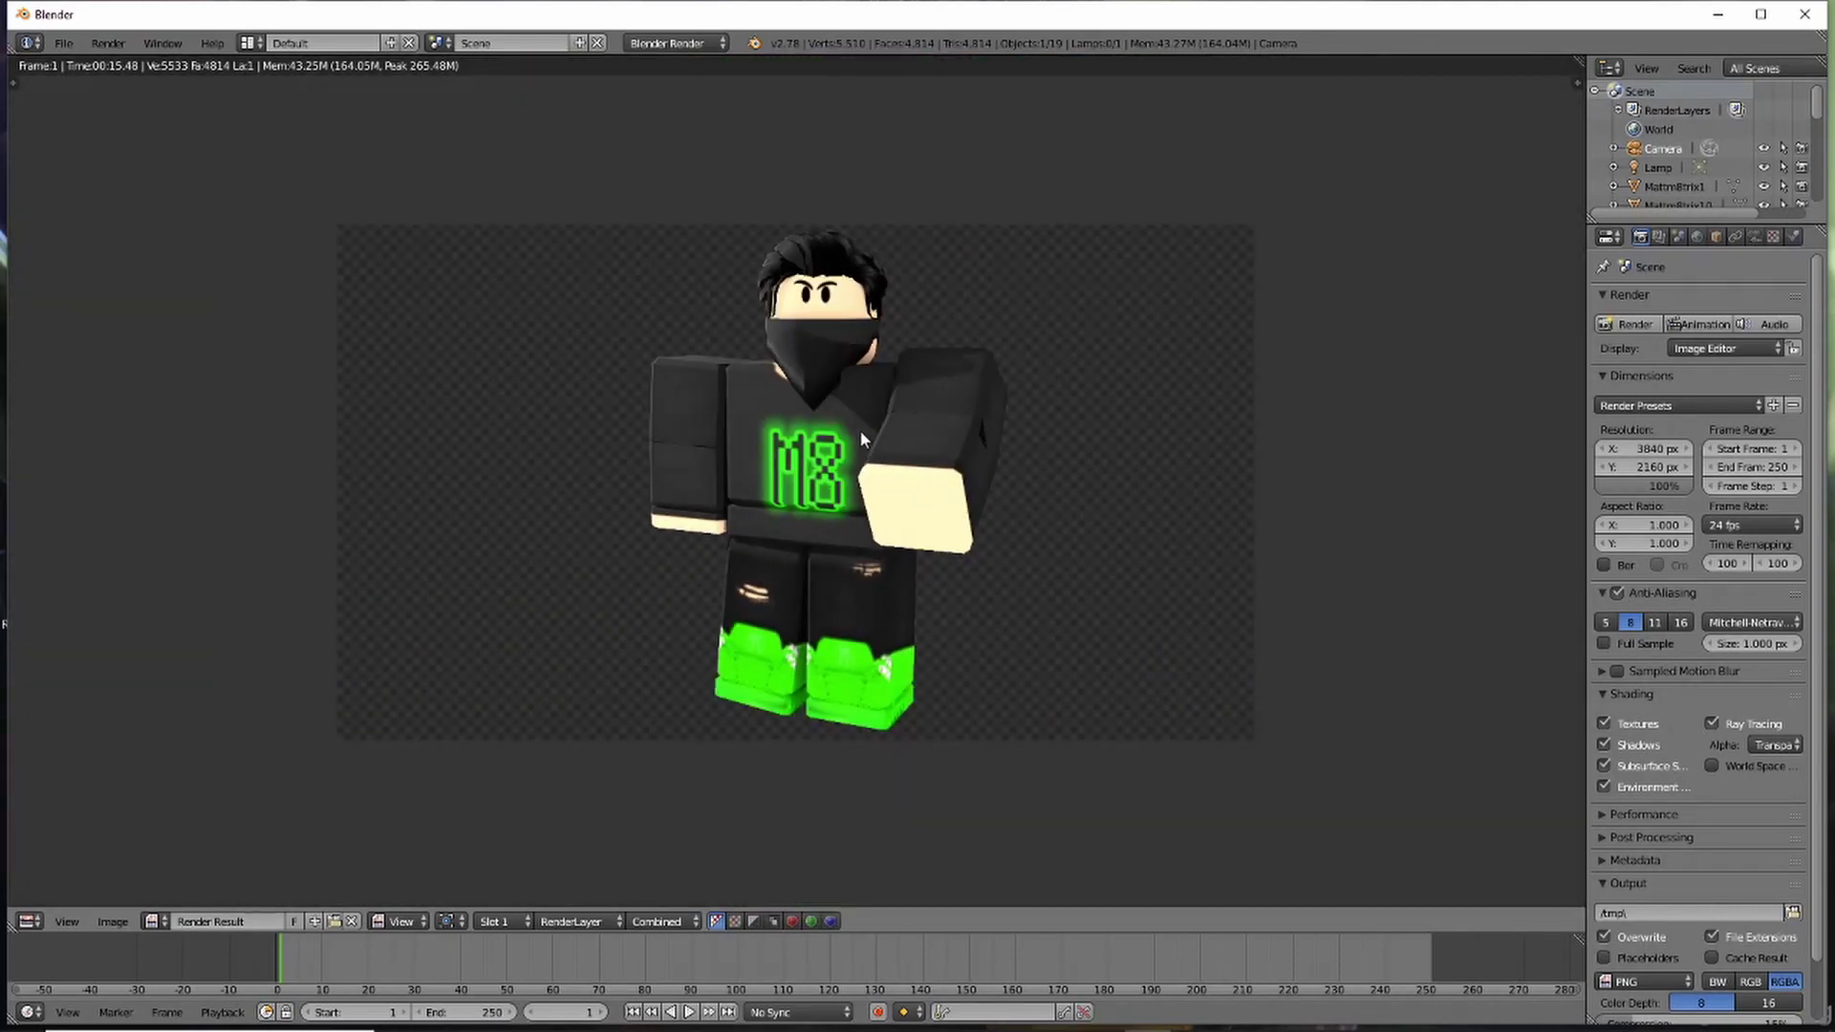
scroll(861, 438, up, 1)
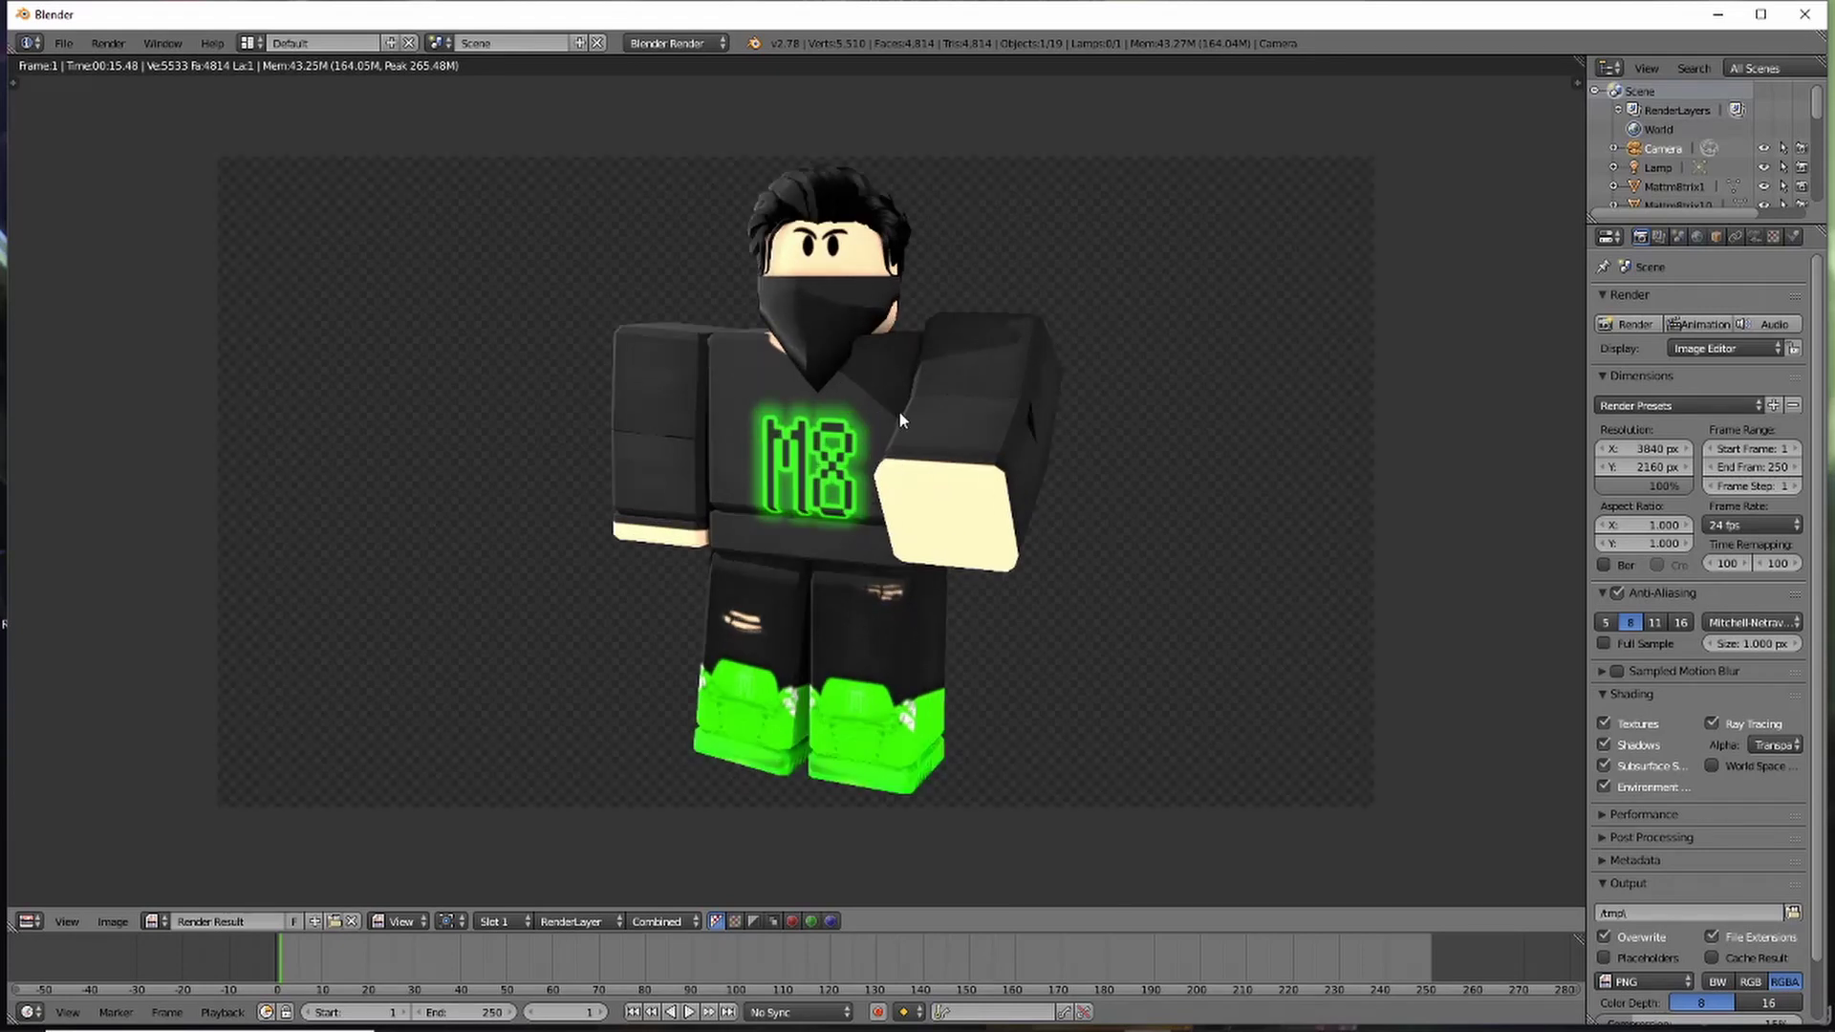
scroll(822, 469, up, 1)
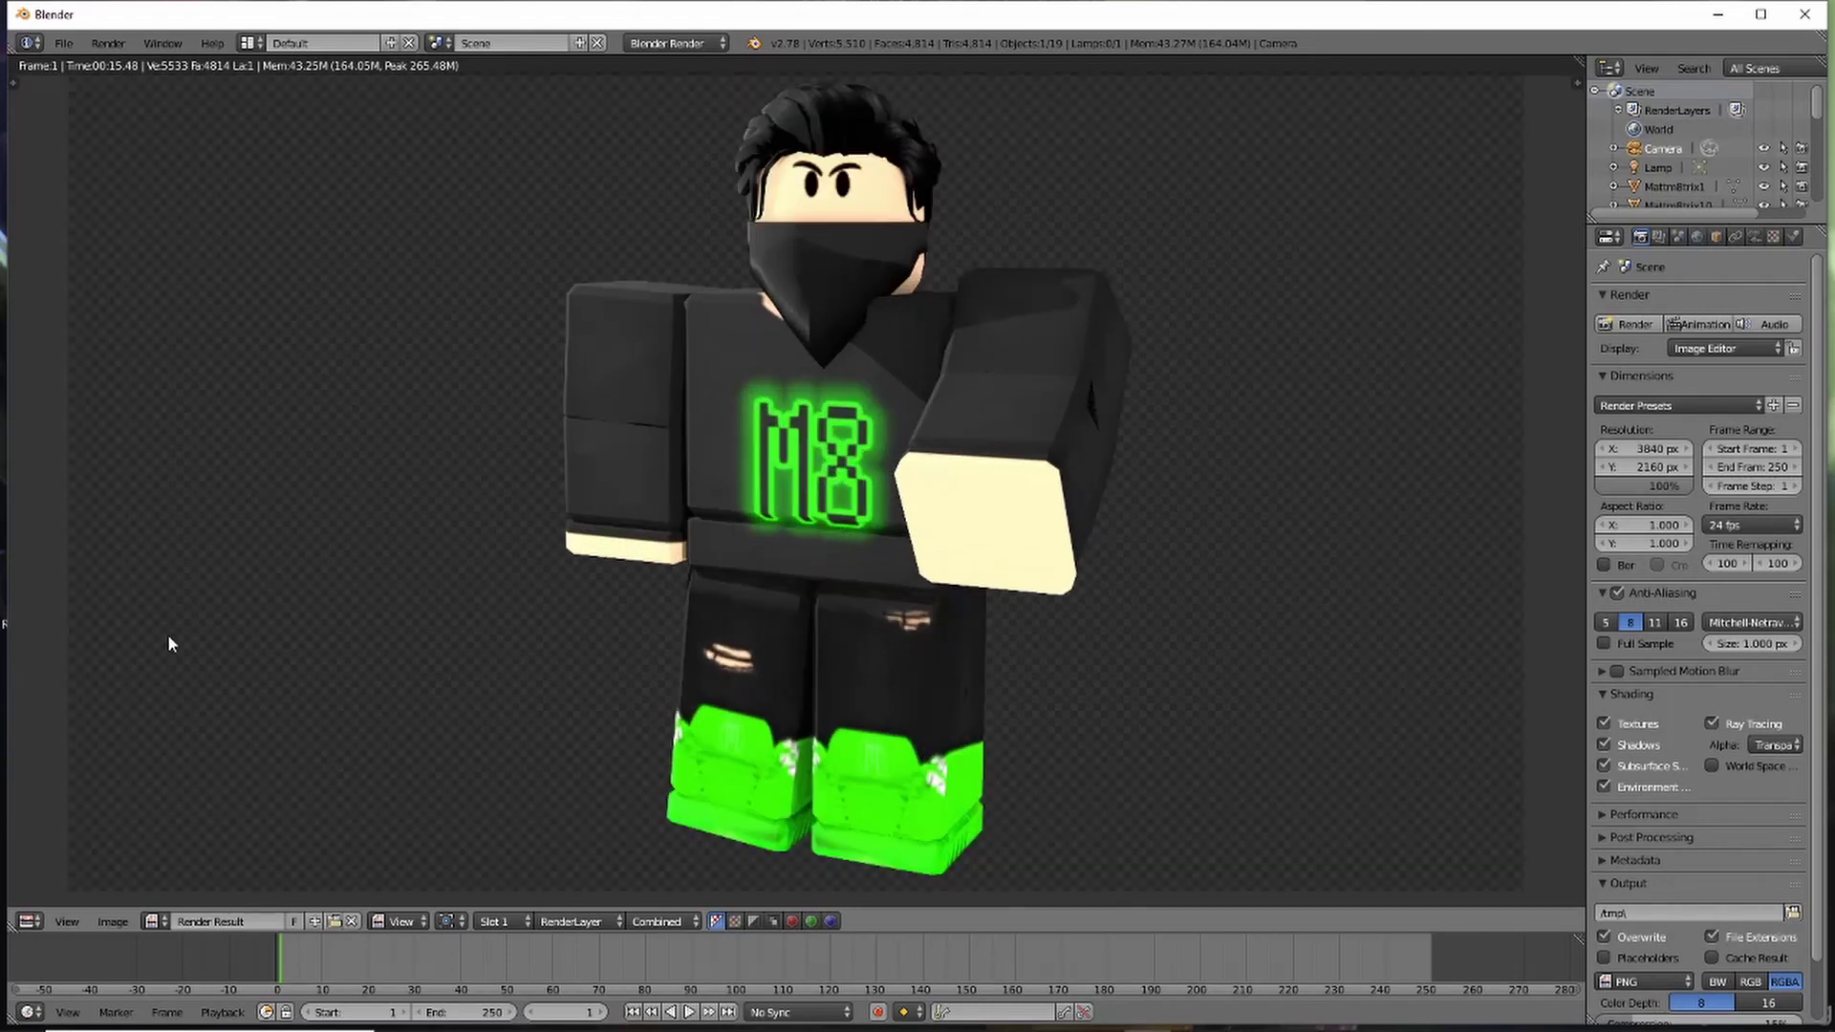
- Save the render as yt.png in the Finished Renders folder
click(109, 924)
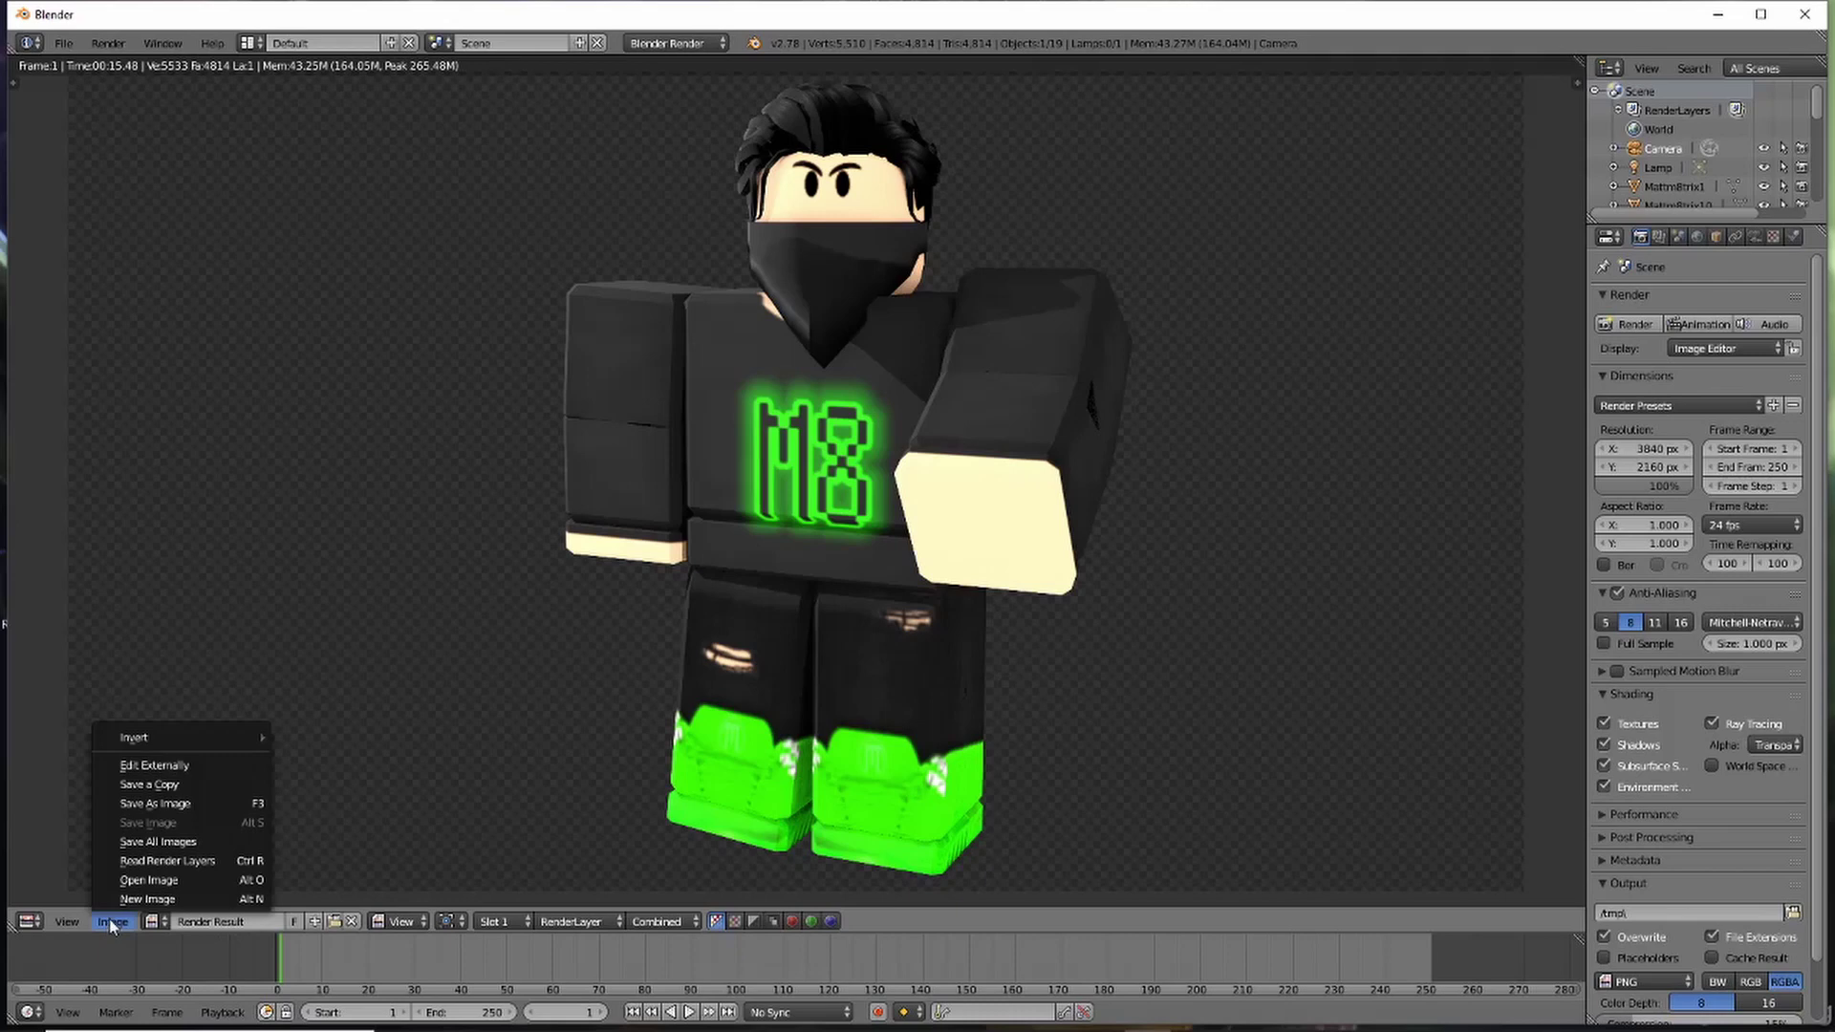
click(149, 803)
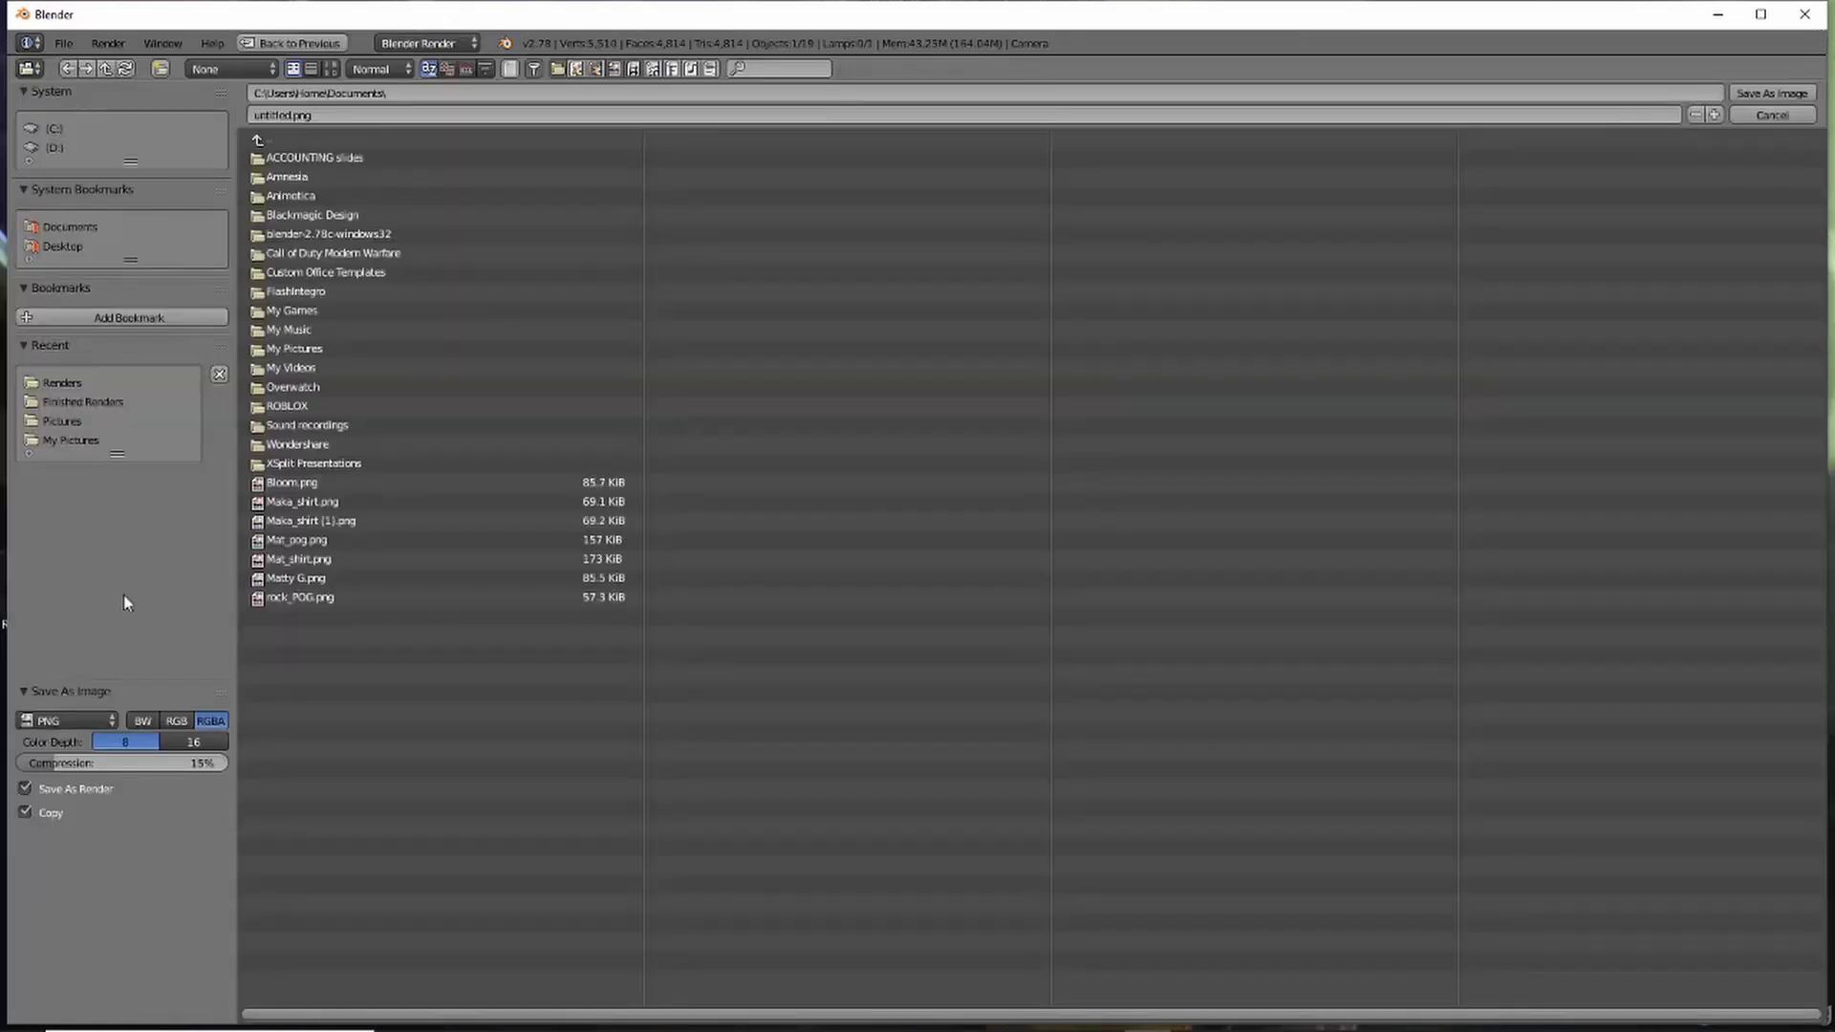
click(97, 404)
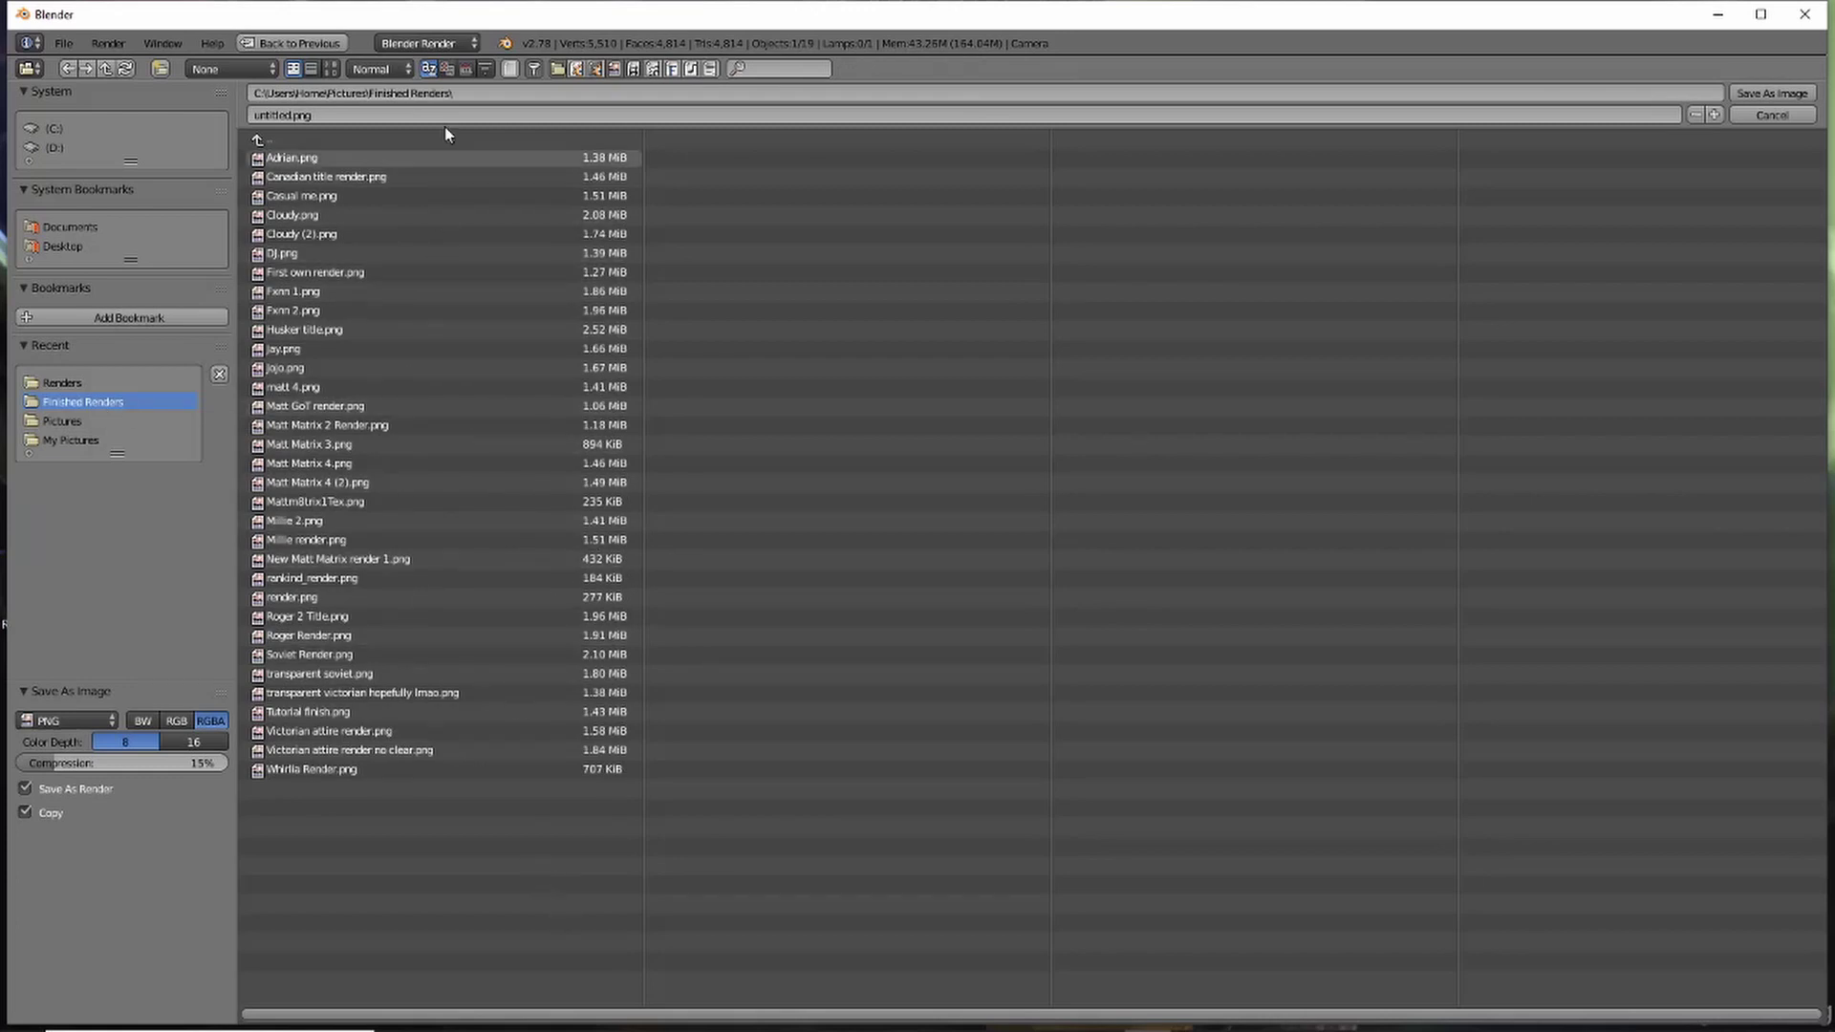
click(389, 114)
text(yt)
key(Return)
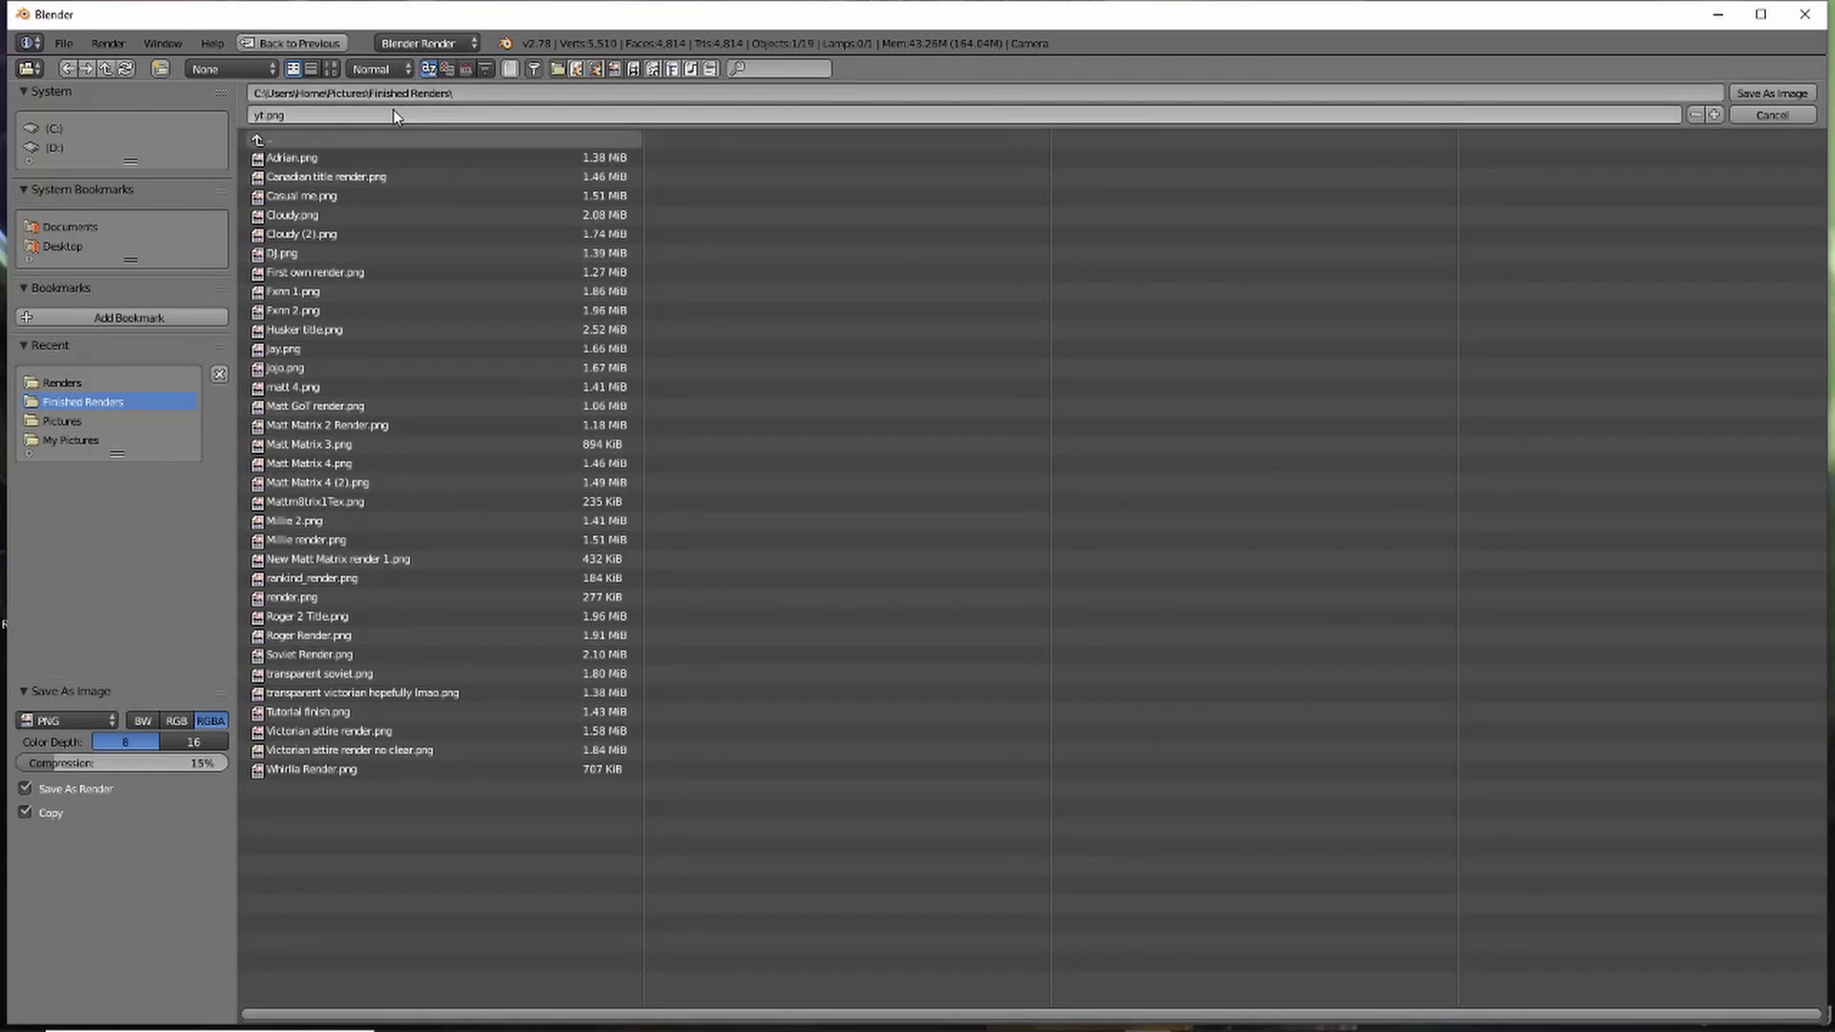
click(1755, 94)
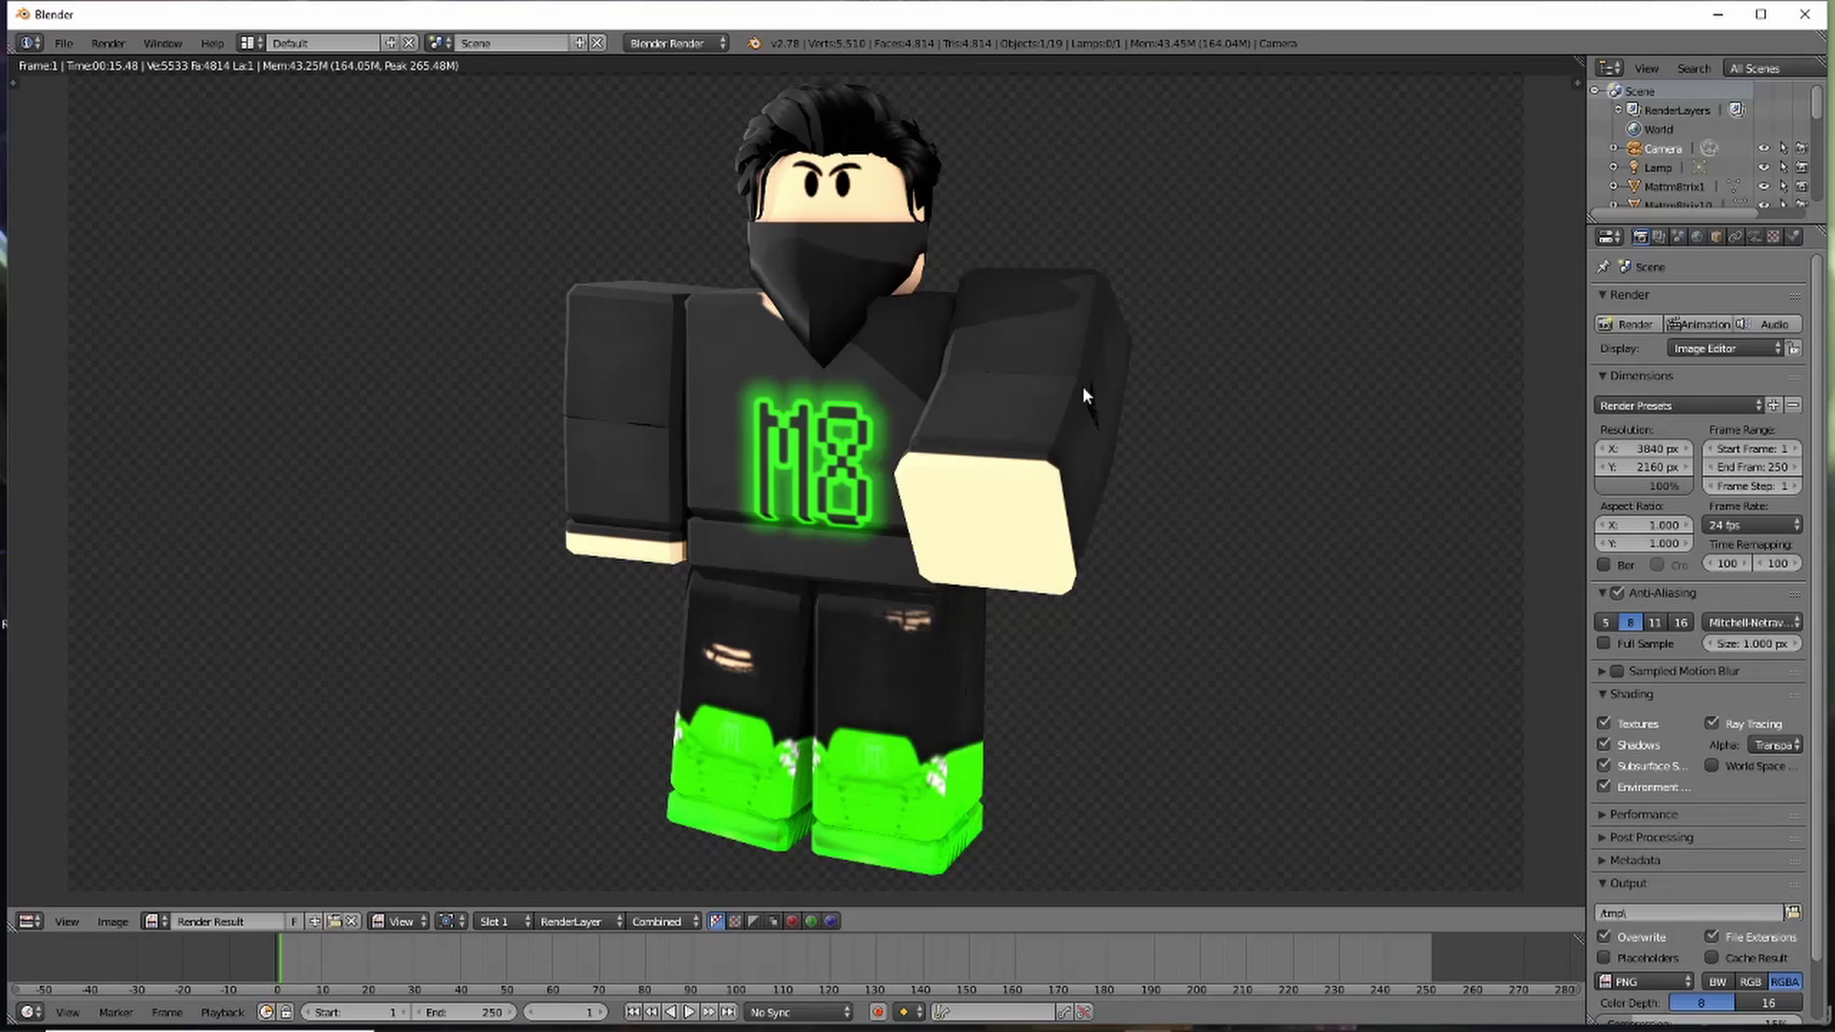
scroll(1082, 386, up, 3)
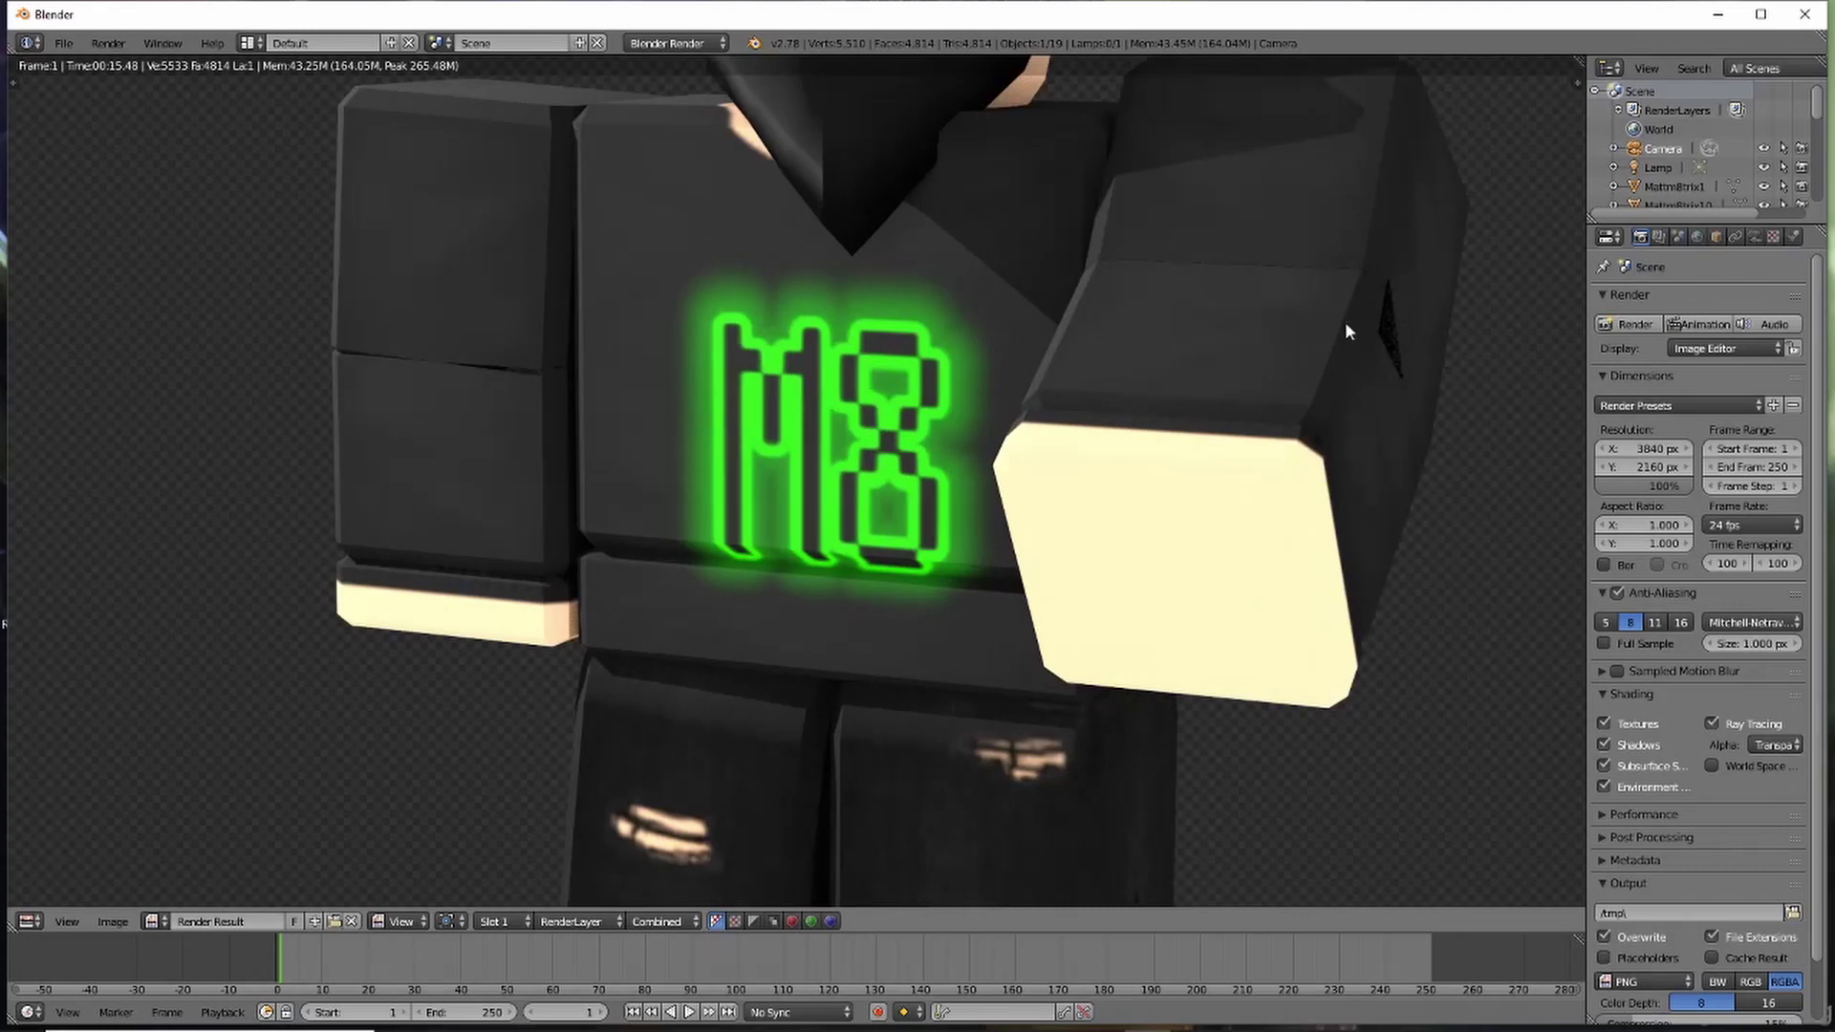
scroll(1300, 348, down, 3)
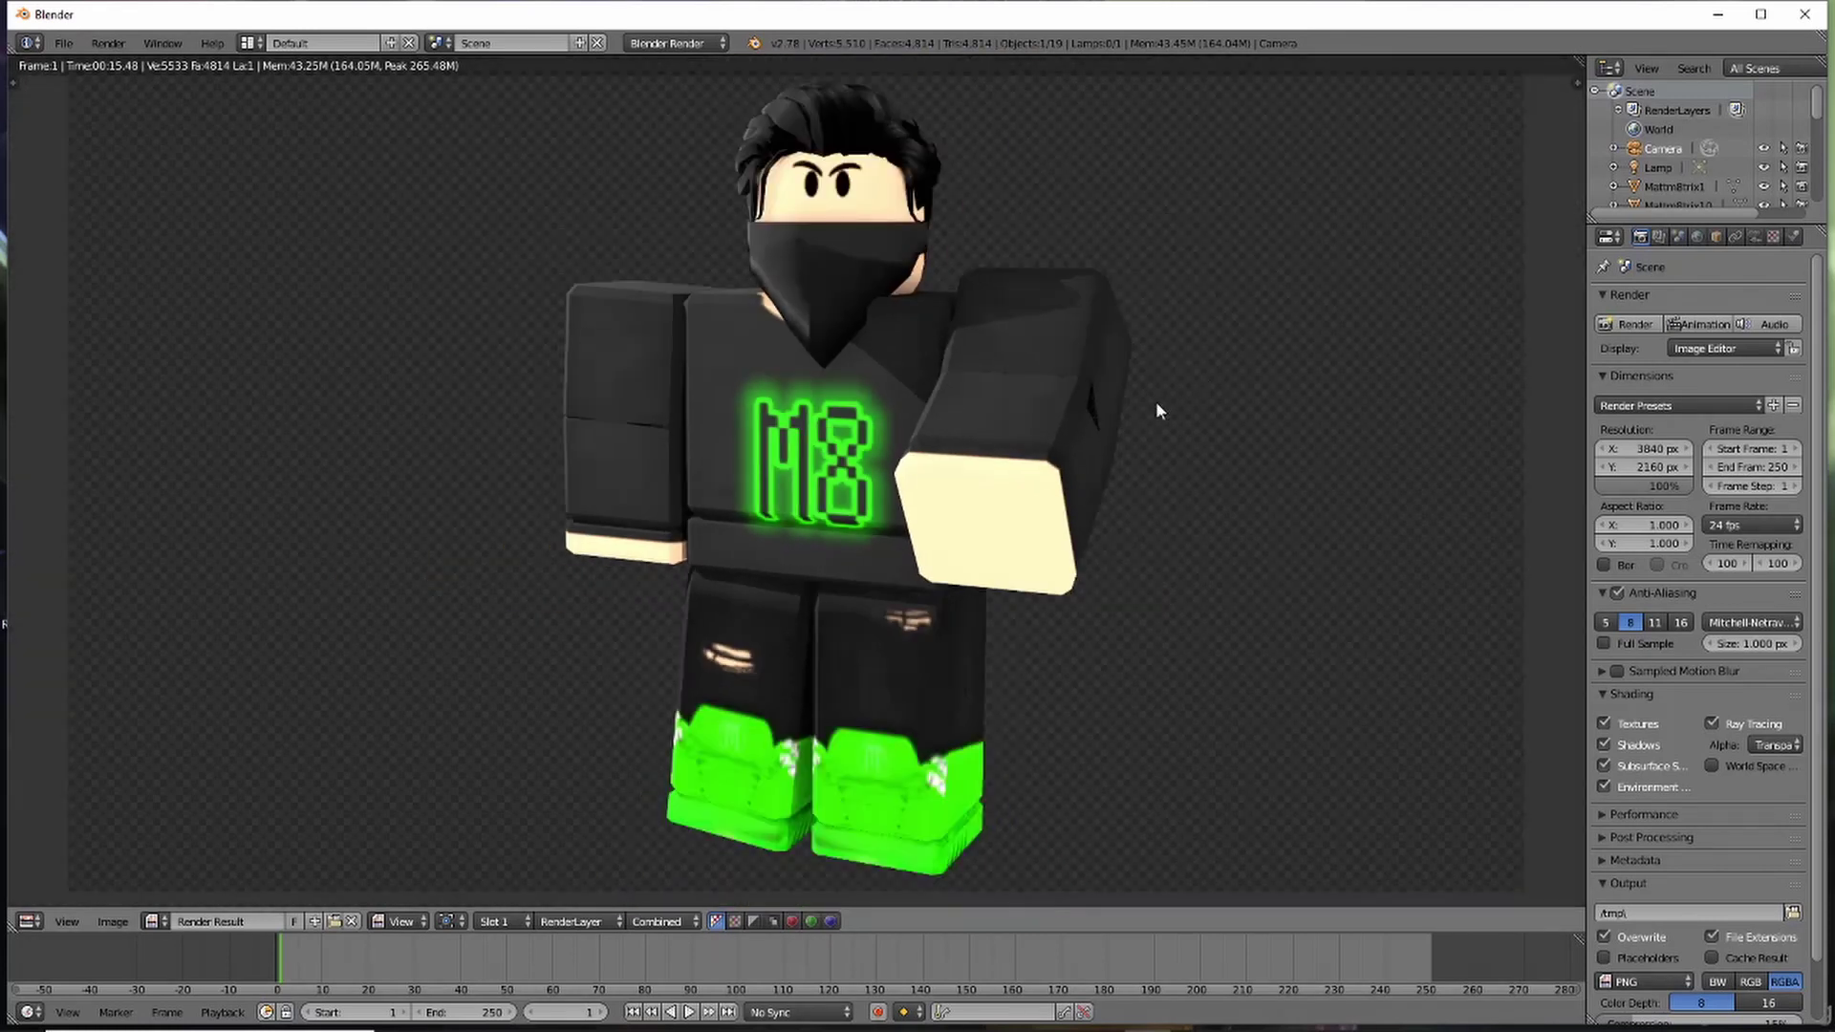
scroll(1143, 405, down, 1)
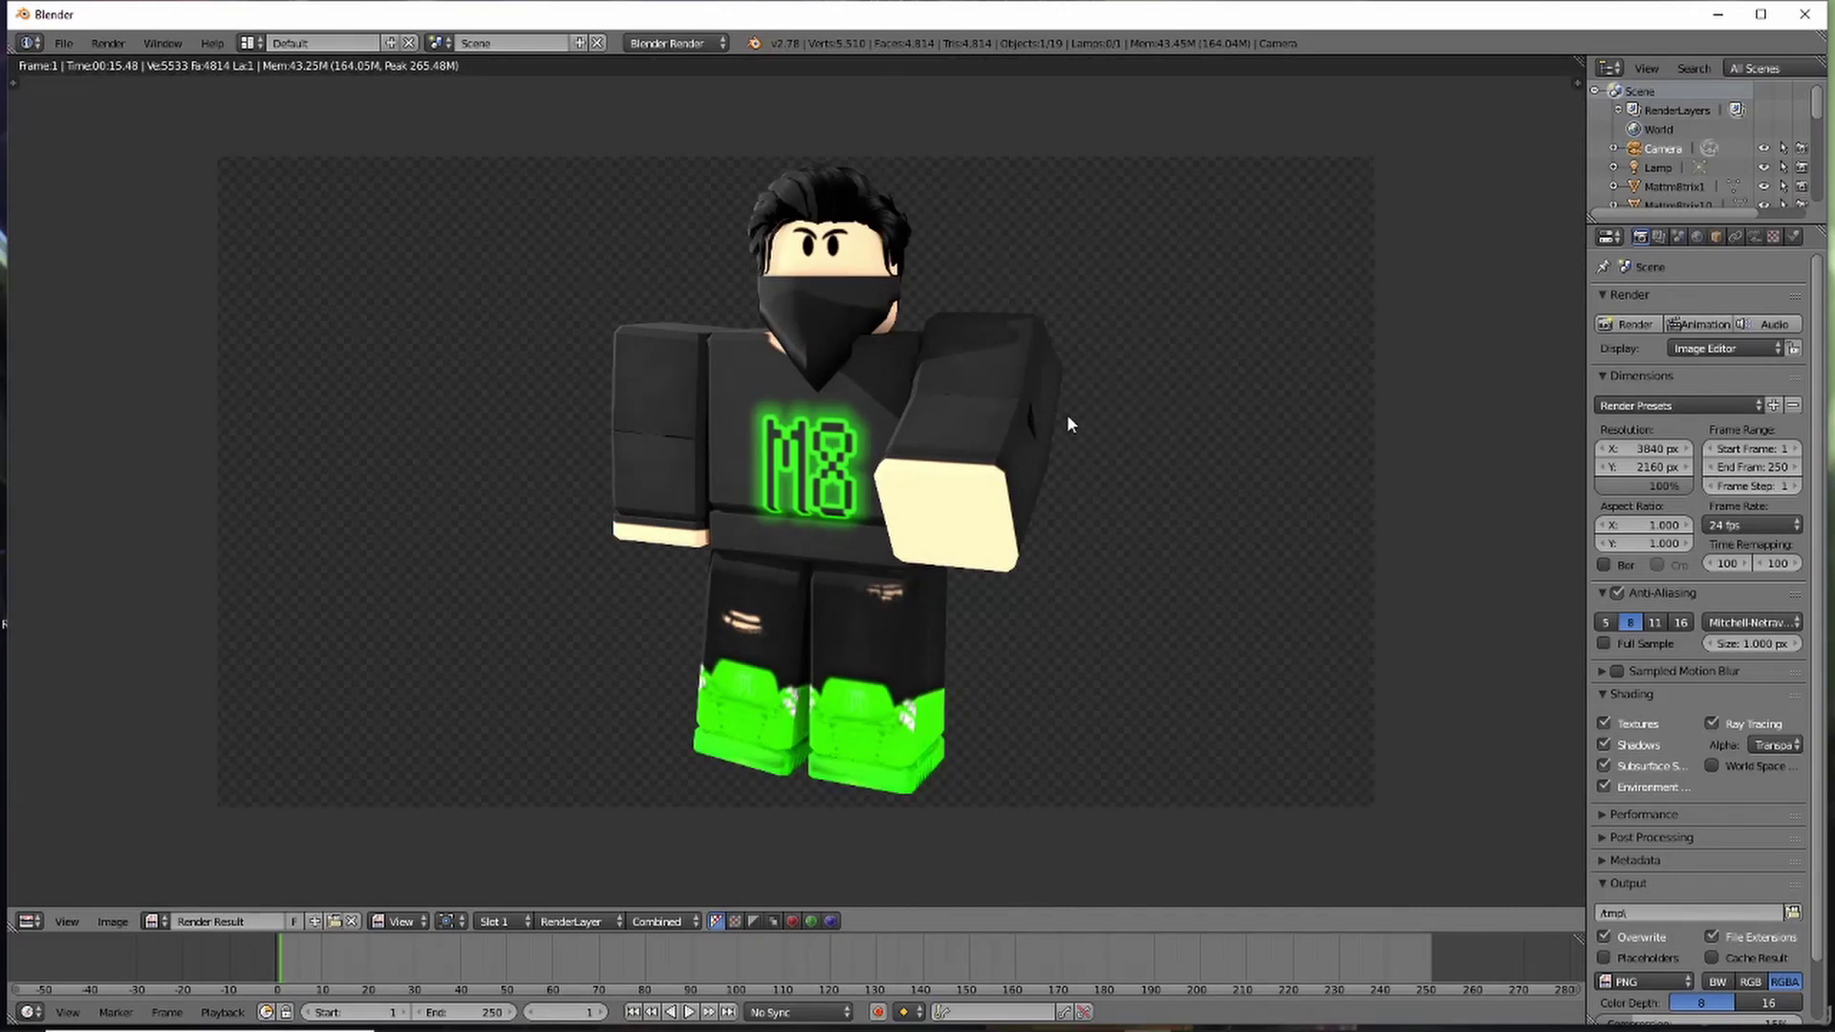